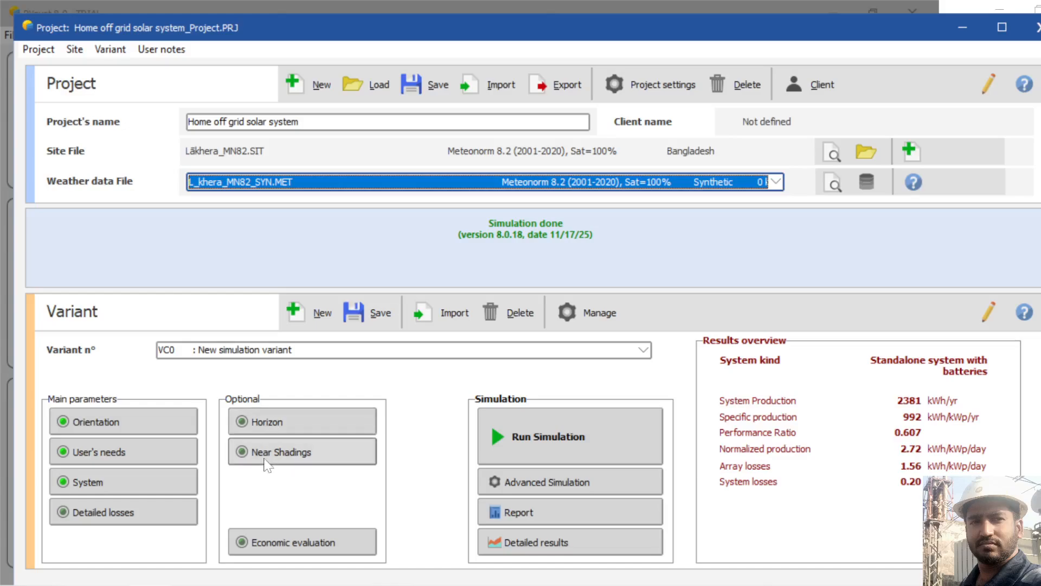
Open the 3D scene construction from the variant's near shadings definition.
click(279, 455)
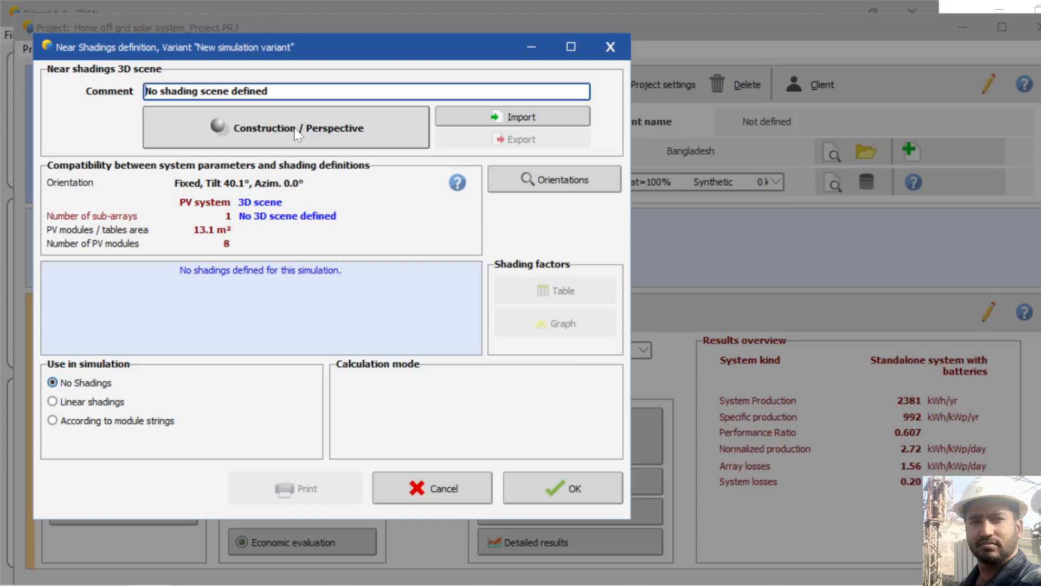
click(297, 133)
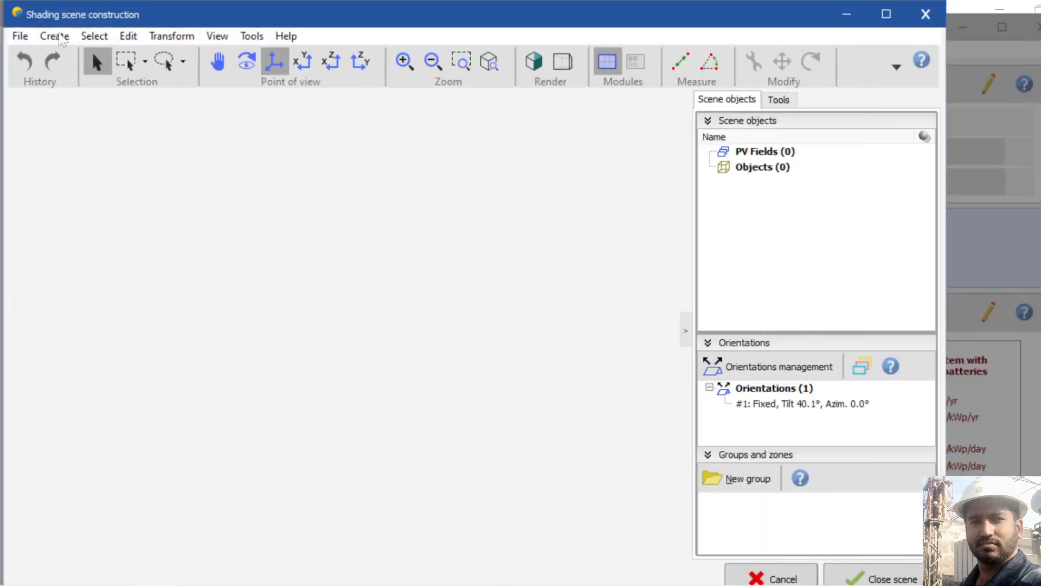
Start an elementary shading object and try the Square Pyramid and Hexagonal Prism shape types.
click(55, 36)
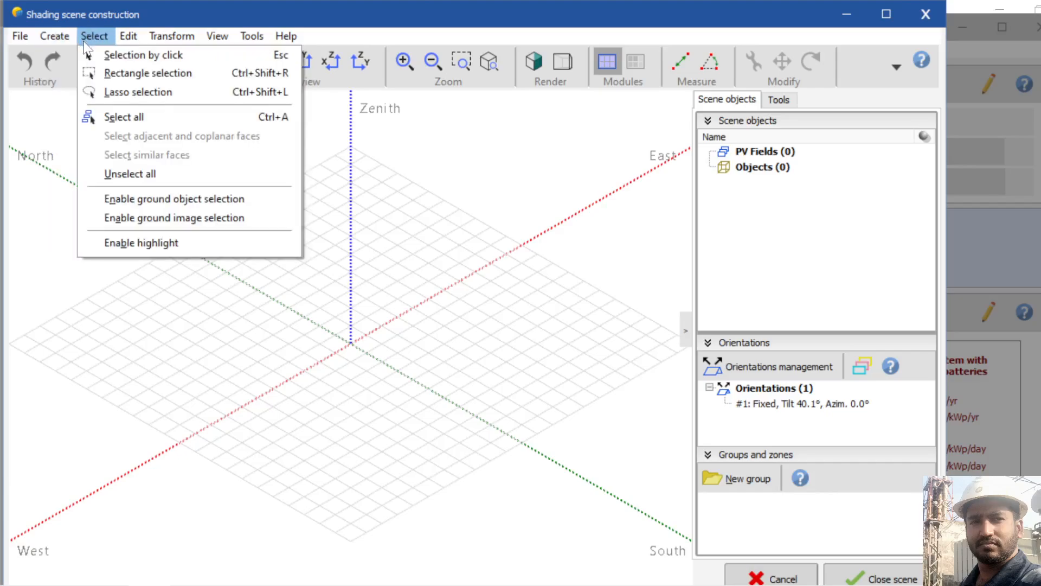
key(Escape)
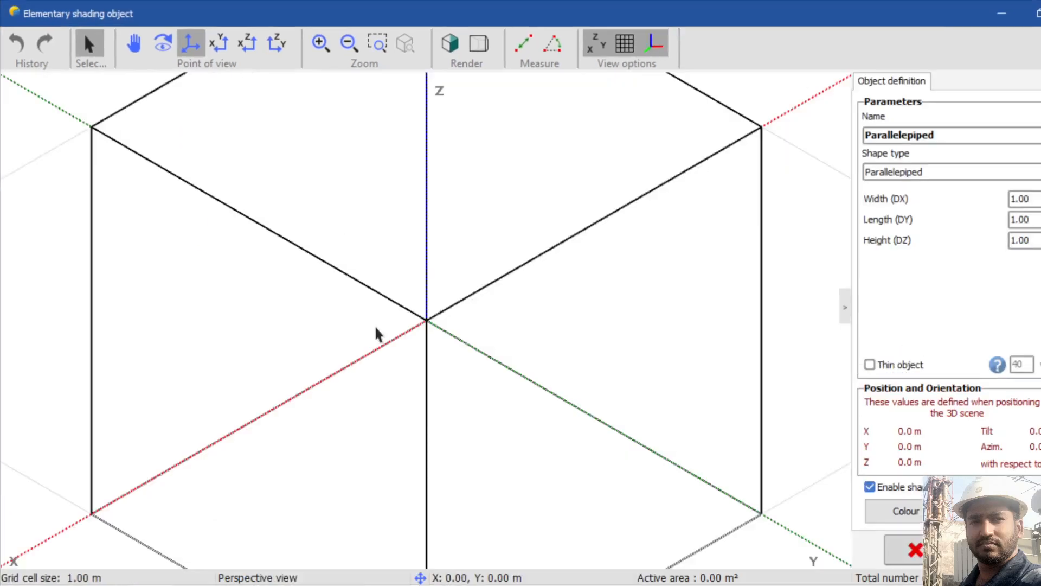
scroll(376, 326, down, 2)
scroll(526, 322, down, 3)
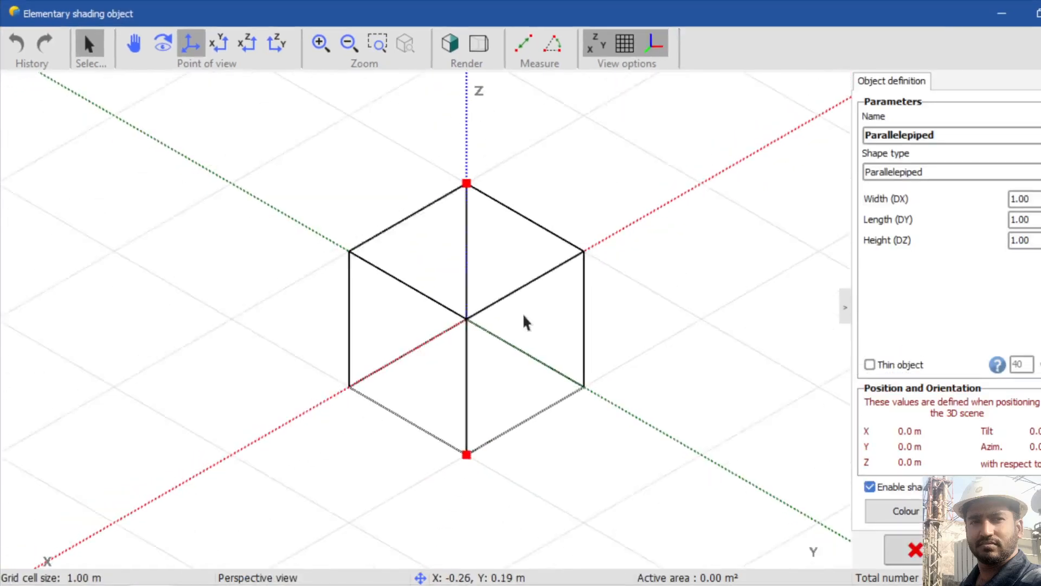
click(951, 172)
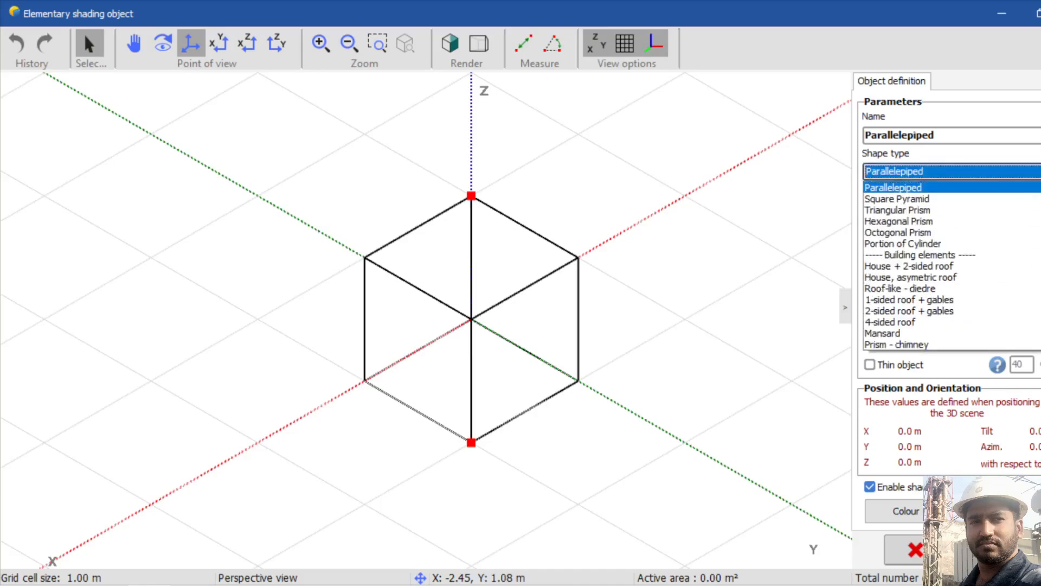
click(952, 198)
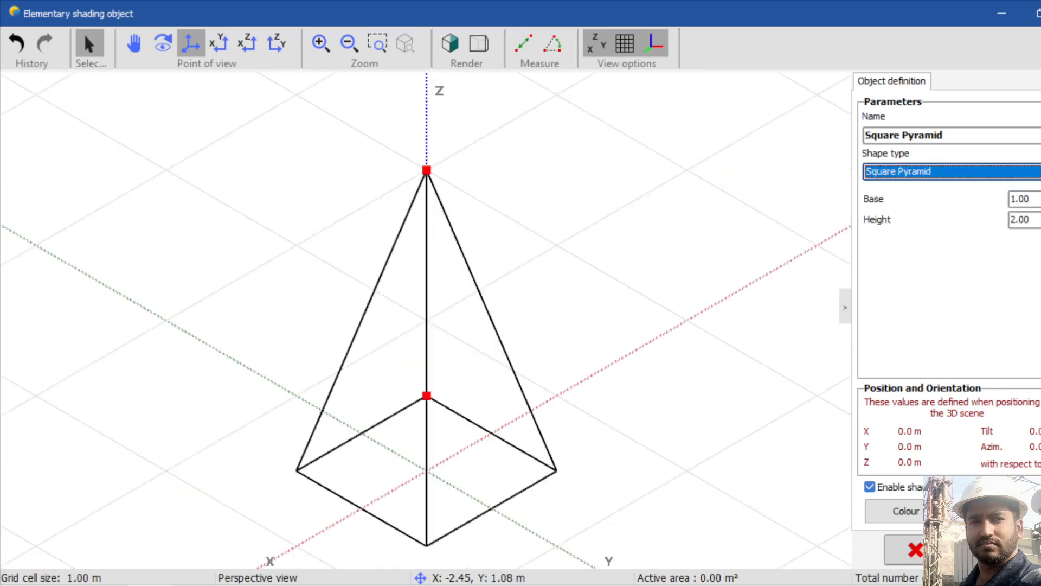
click(922, 171)
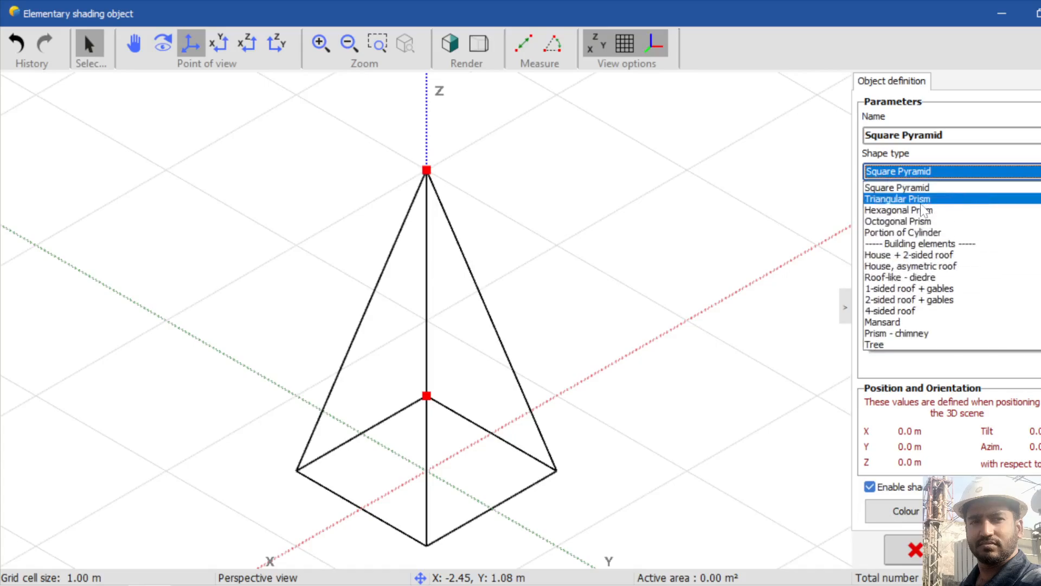
click(921, 216)
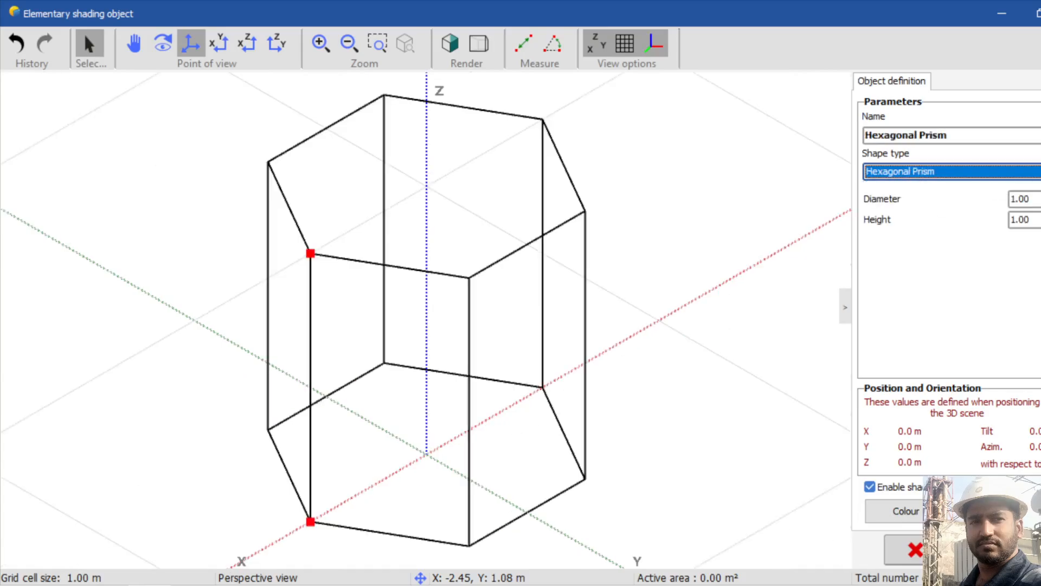
Try the House + 2-sided roof and 4-sided roof shape types and discard the elementary shading object.
click(921, 172)
click(918, 233)
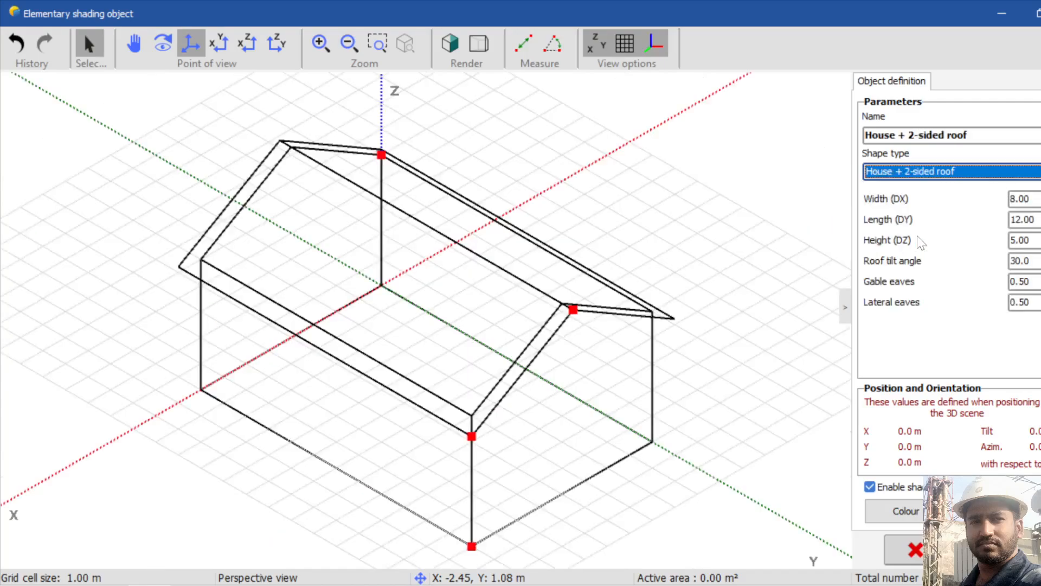
click(1037, 171)
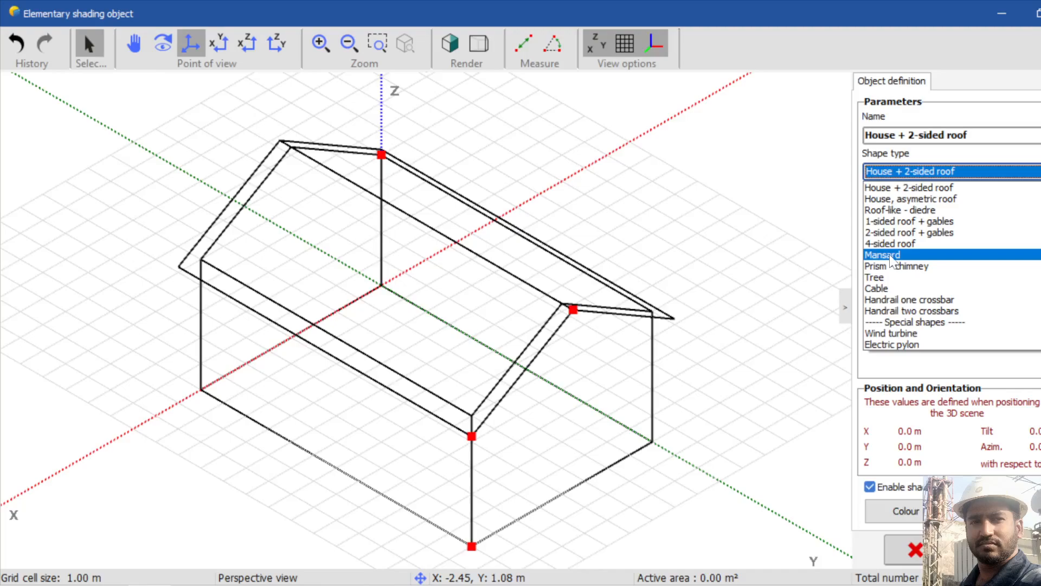
click(899, 245)
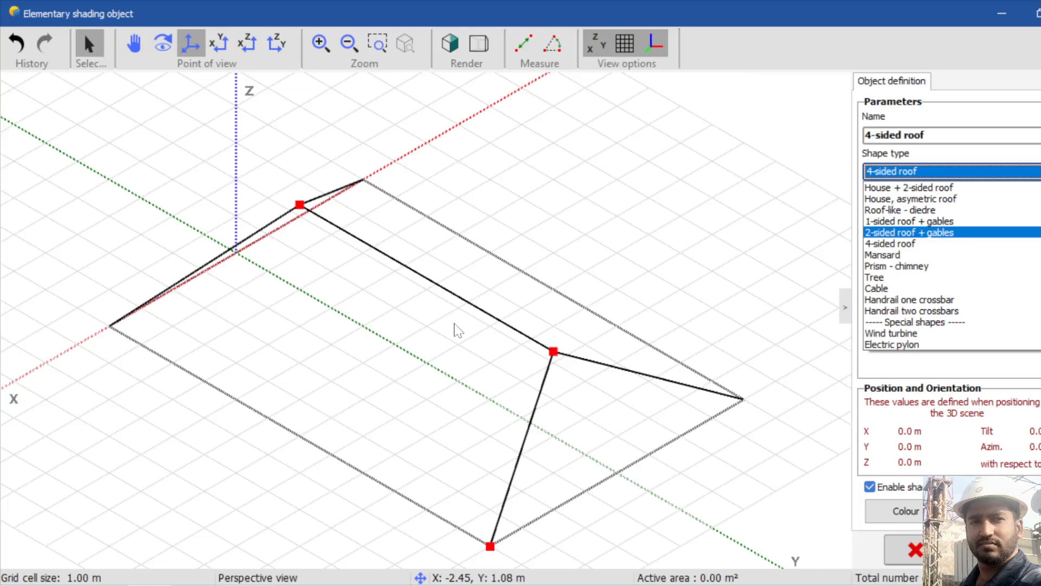
click(1035, 172)
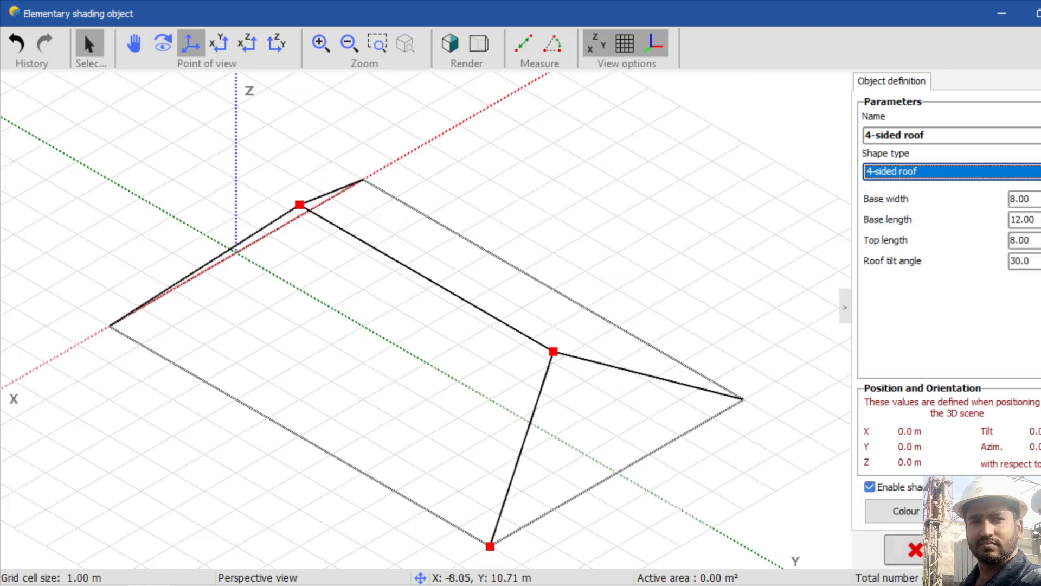
click(921, 548)
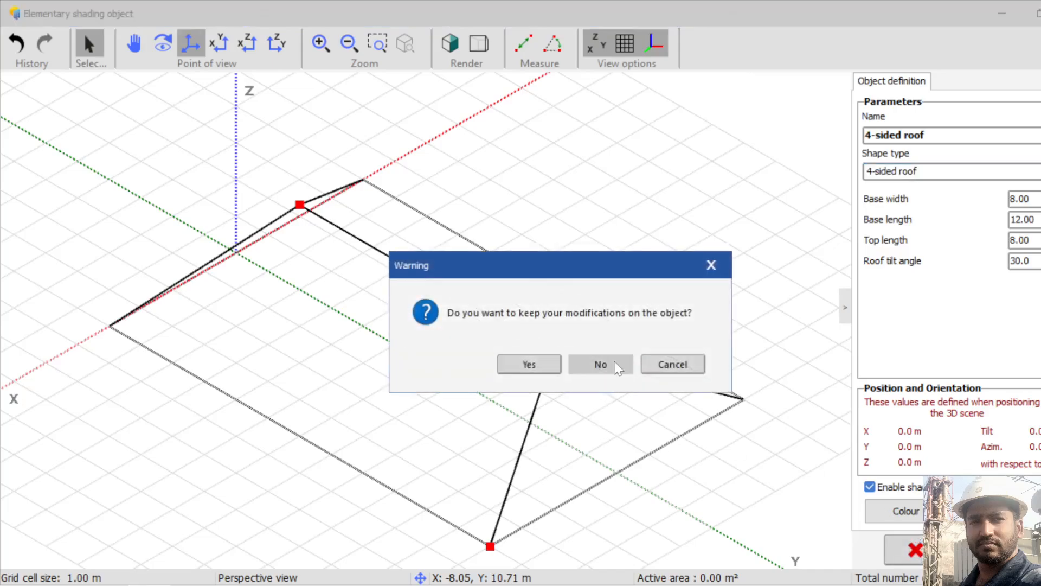
click(616, 366)
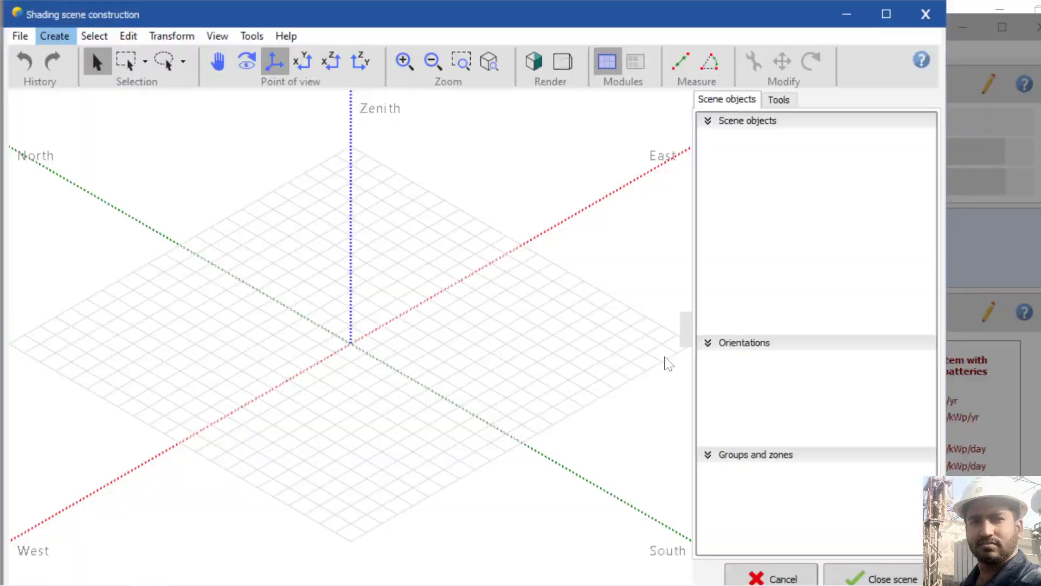
Create a building / composed object and add an elementary shading object with the Parallelepiped shape to it.
click(52, 36)
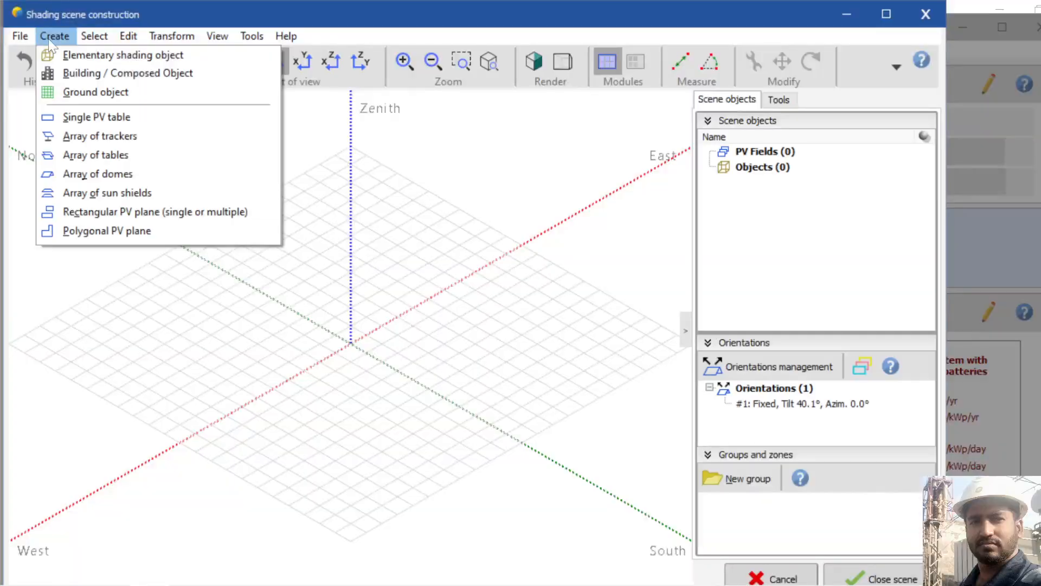
click(139, 72)
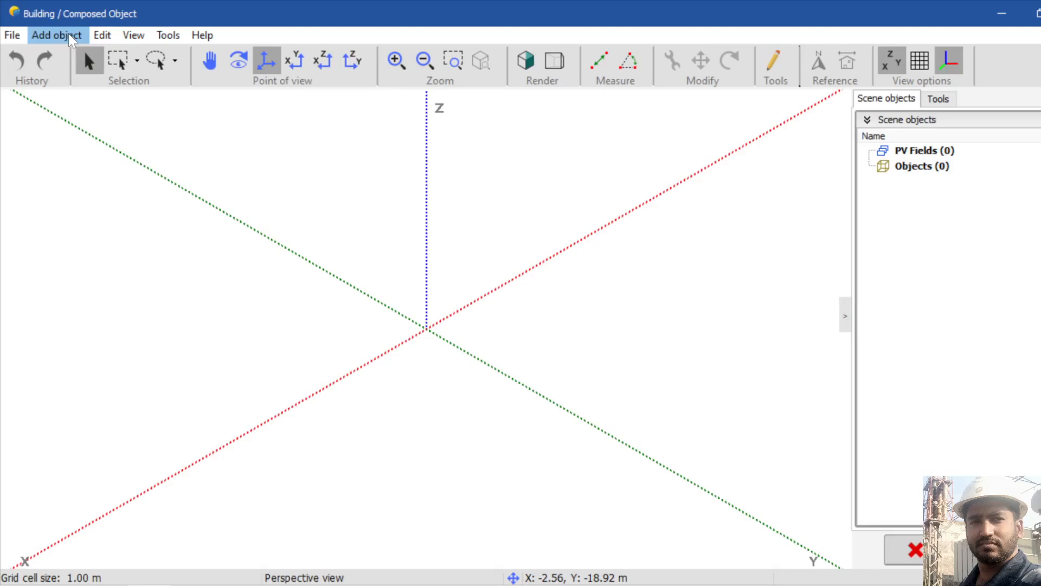
click(70, 36)
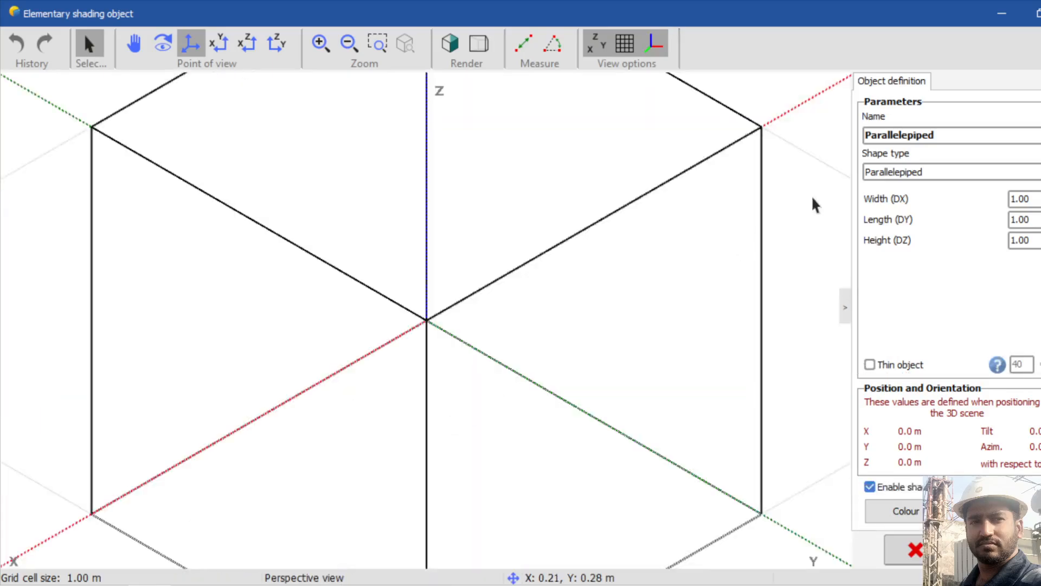
Resize the parallelepiped's base by its lower corner point to about 1.48 m wide and 1.42 m long.
scroll(641, 230, down, 4)
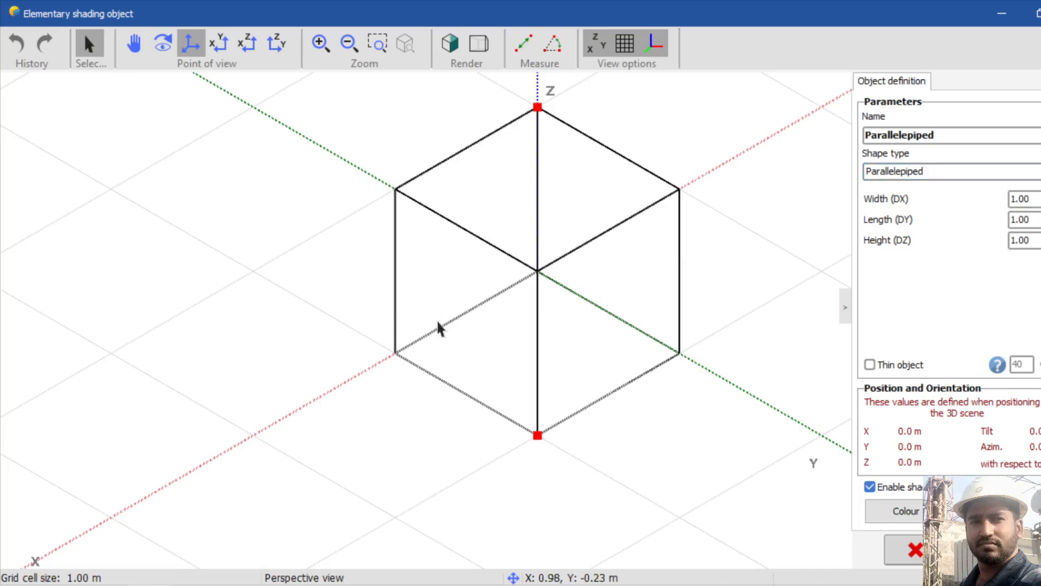
scroll(437, 317, down, 3)
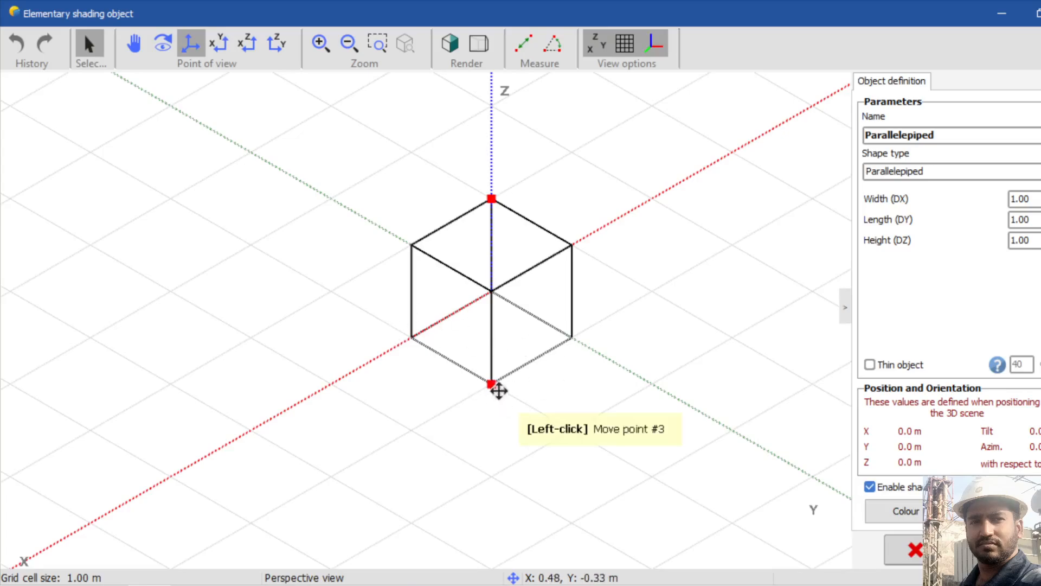
drag(494, 386, 489, 428)
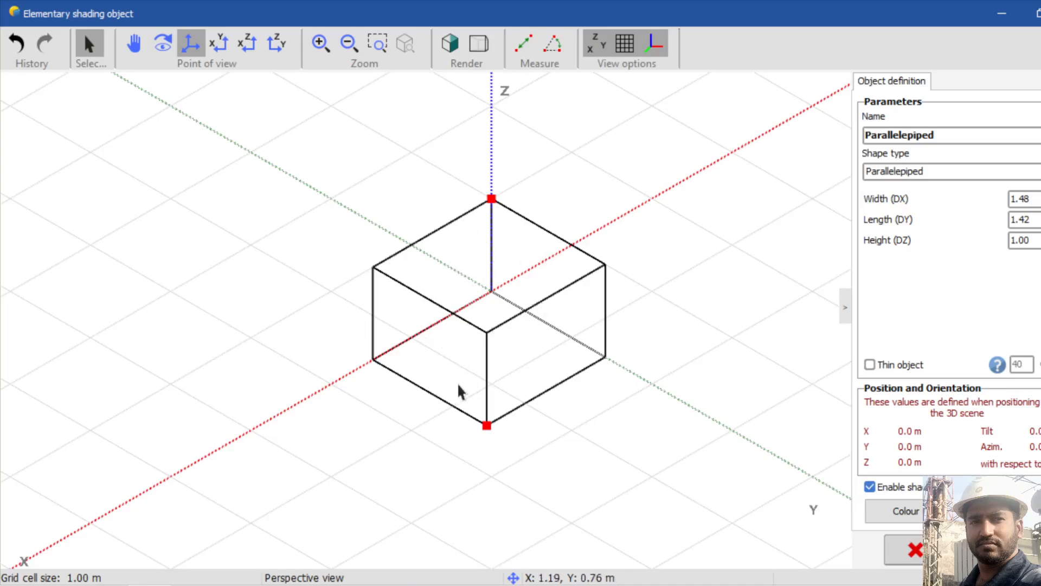
Display the parallelepiped with solid shaded rendering and inspect it from different angles.
click(129, 54)
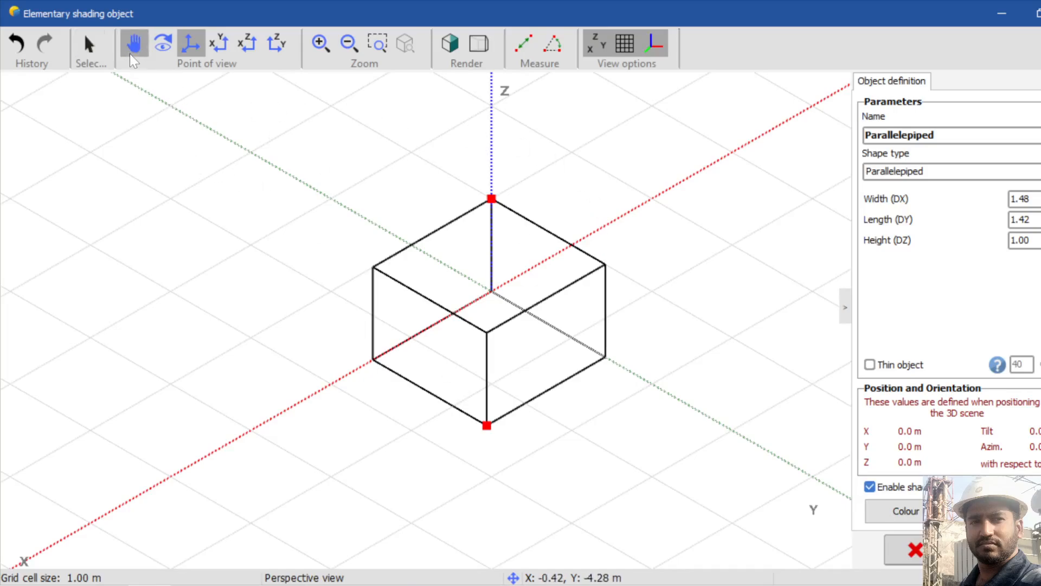
drag(384, 343, 323, 390)
key(Escape)
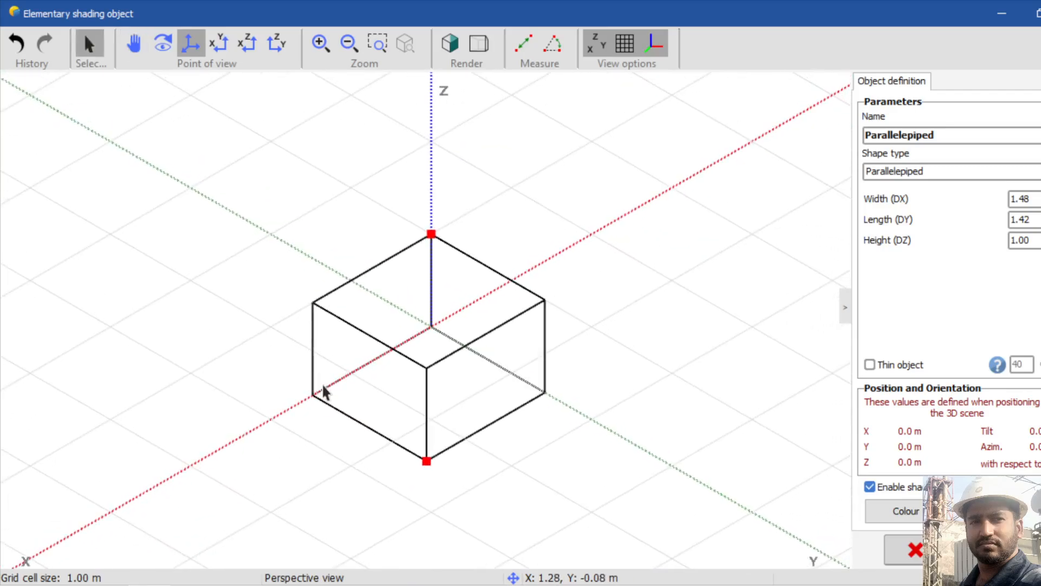
click(163, 42)
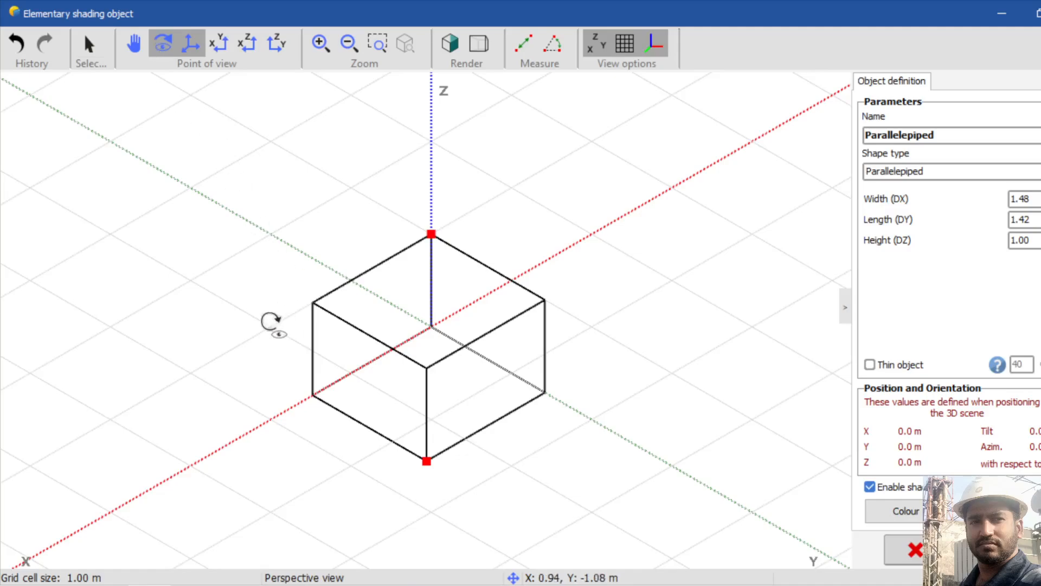
click(450, 43)
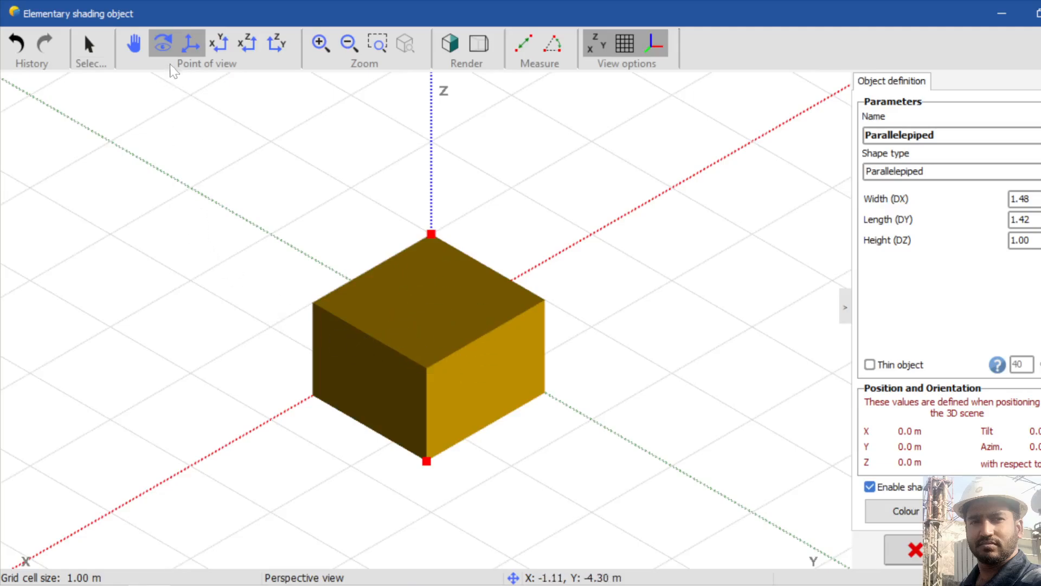
drag(163, 426, 106, 252)
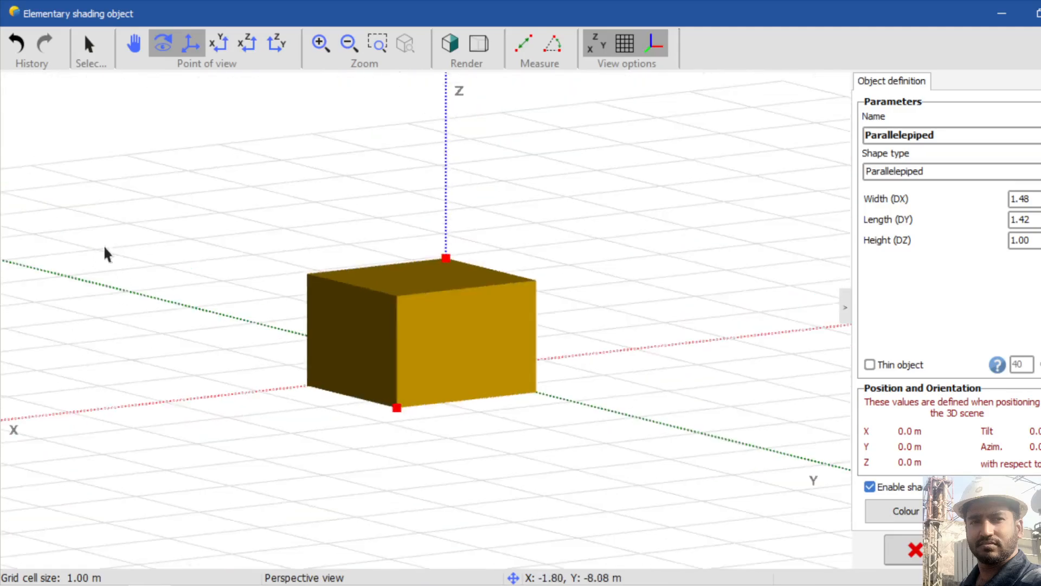
click(168, 48)
drag(601, 341, 649, 377)
key(Escape)
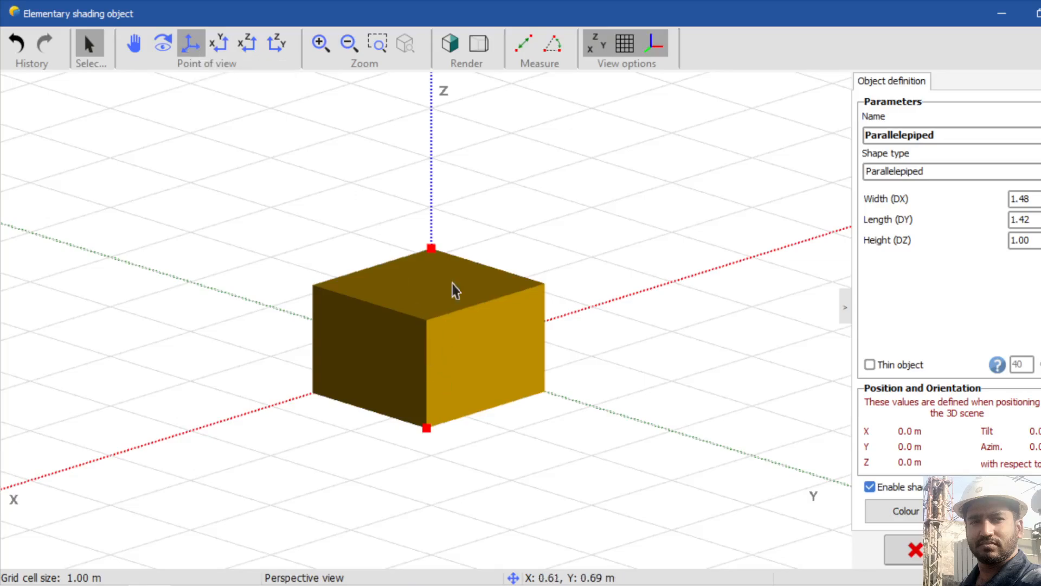
Check the parallelepiped in the top, front and side views and return to the perspective view.
click(213, 43)
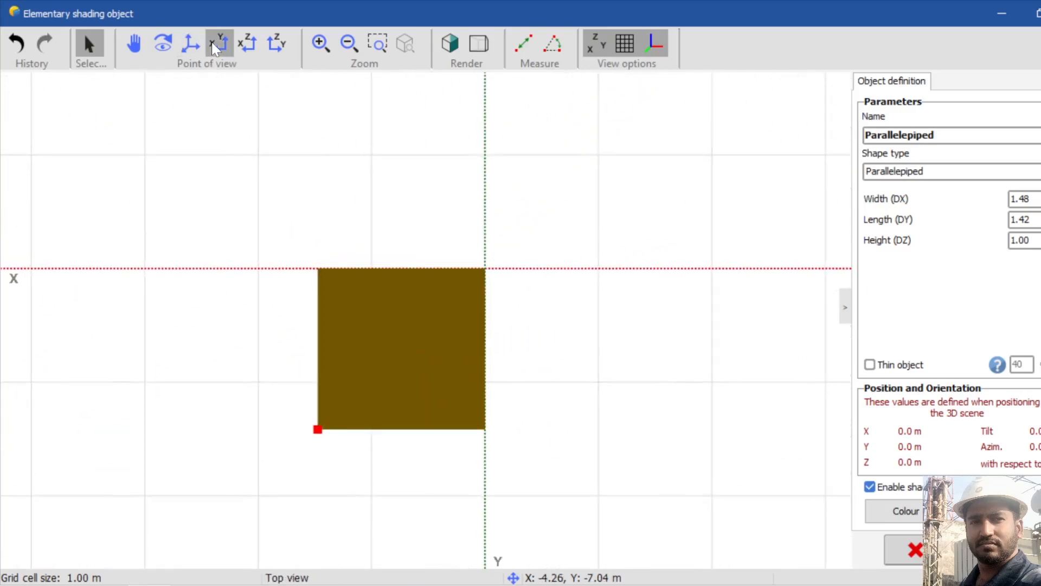
key(F2)
click(250, 41)
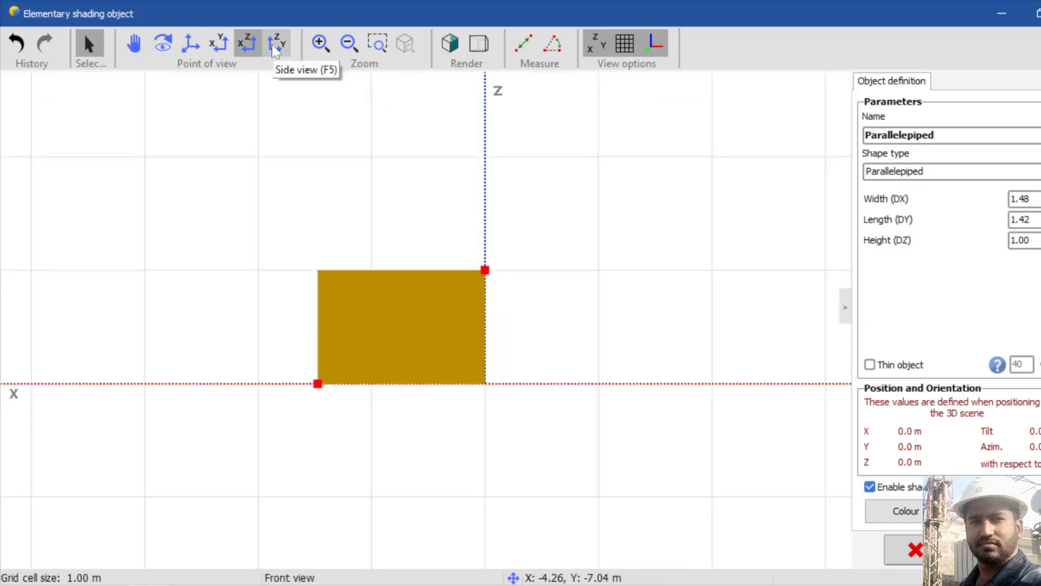
click(271, 44)
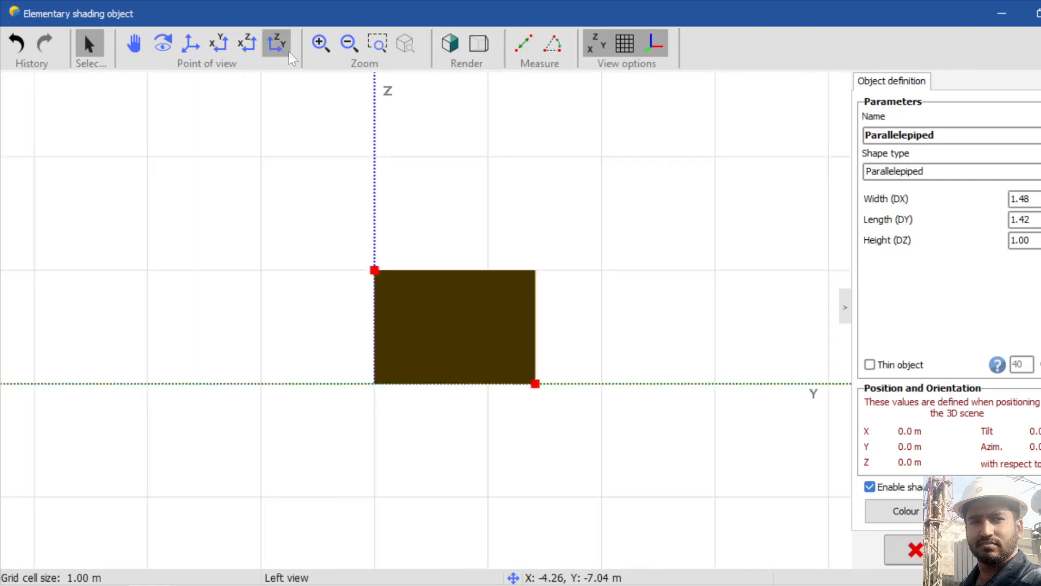
click(192, 48)
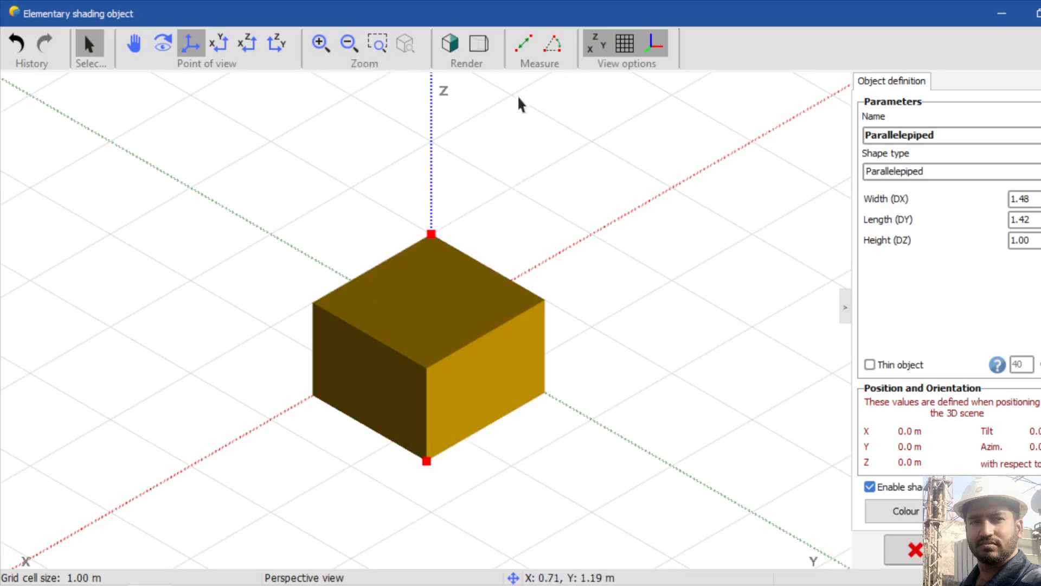
Measure the distance along the upper front edge of the parallelepiped between its two corners.
click(523, 43)
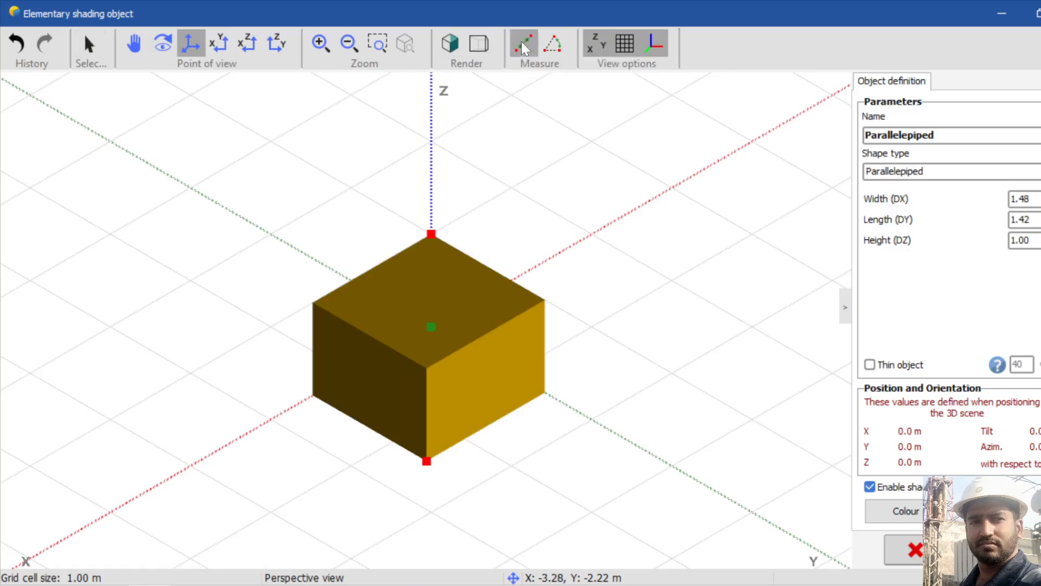
click(427, 371)
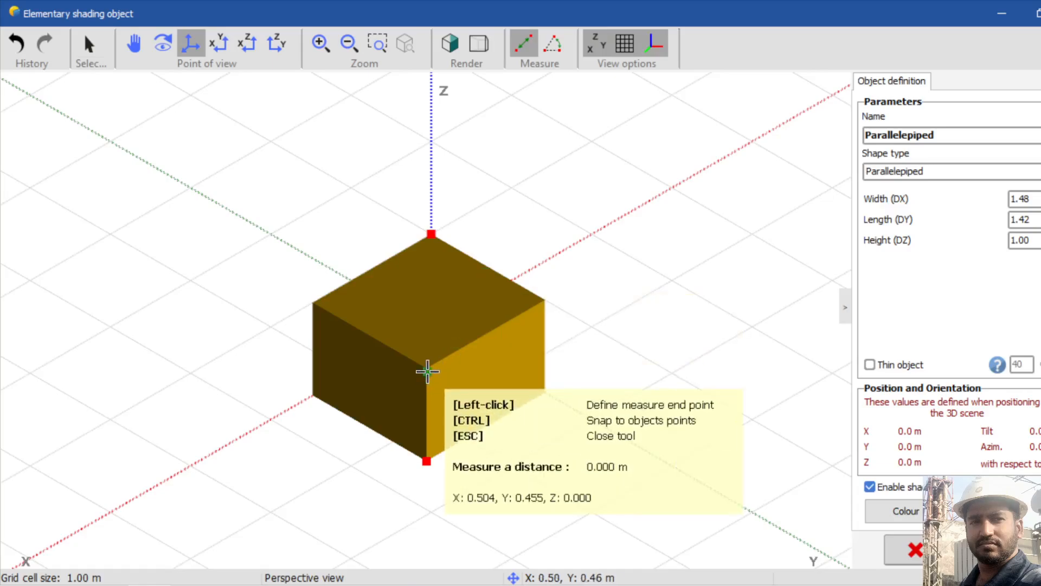
click(540, 303)
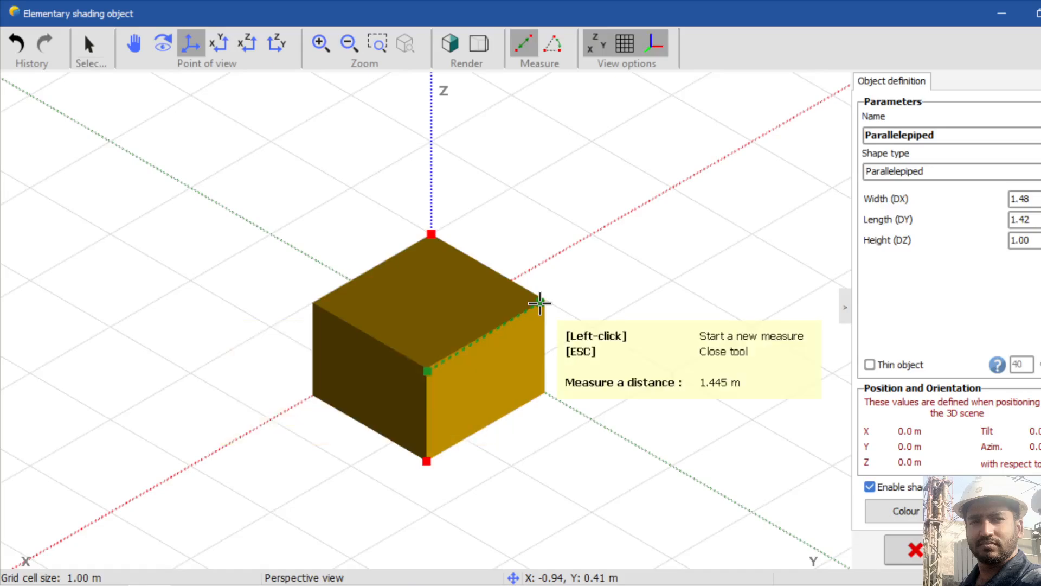
click(422, 364)
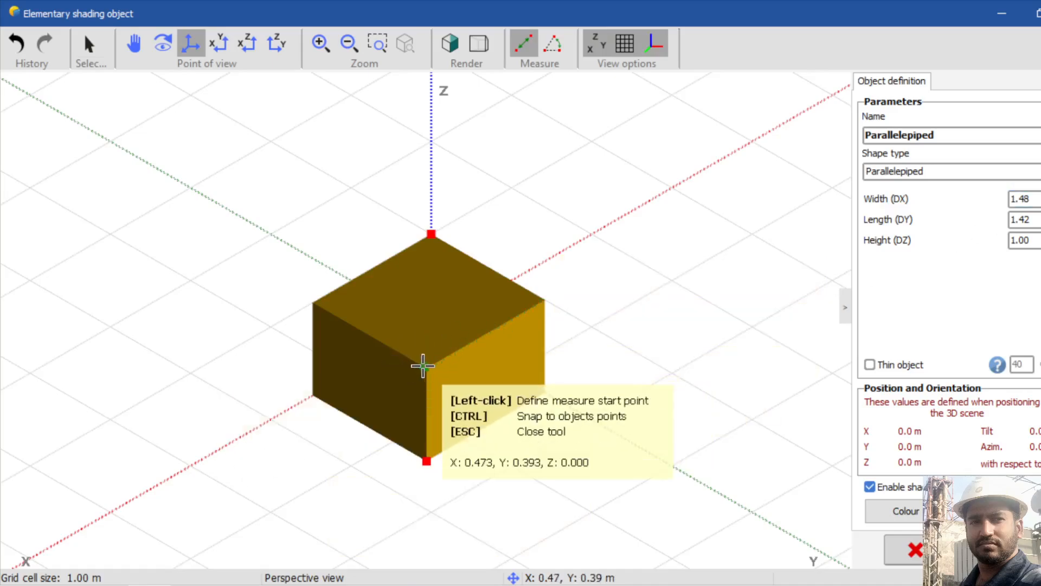
Measure the upper edge of the parallelepiped's dark side face from its outer corner to its front corner.
click(314, 306)
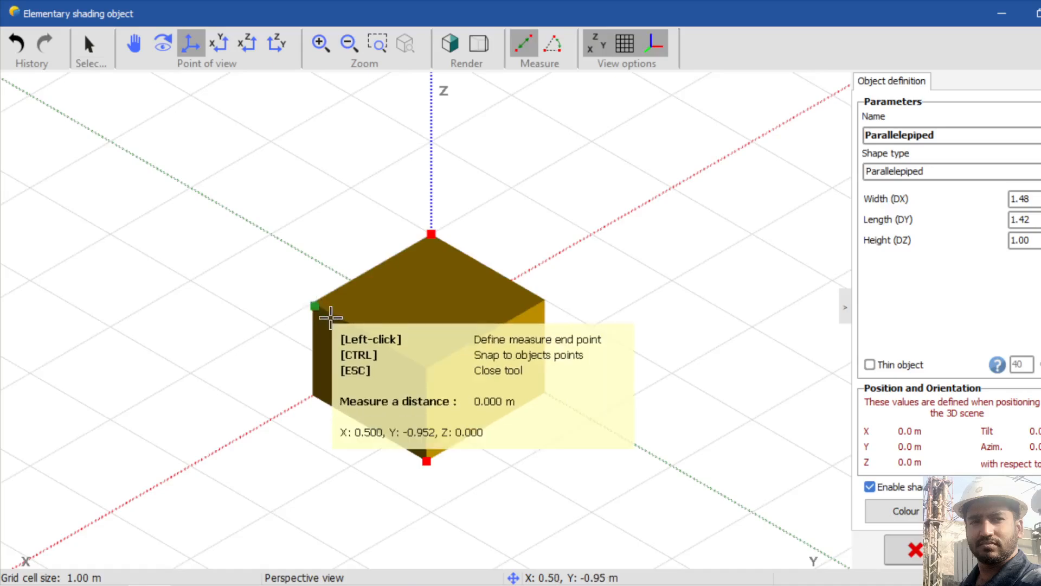
click(424, 369)
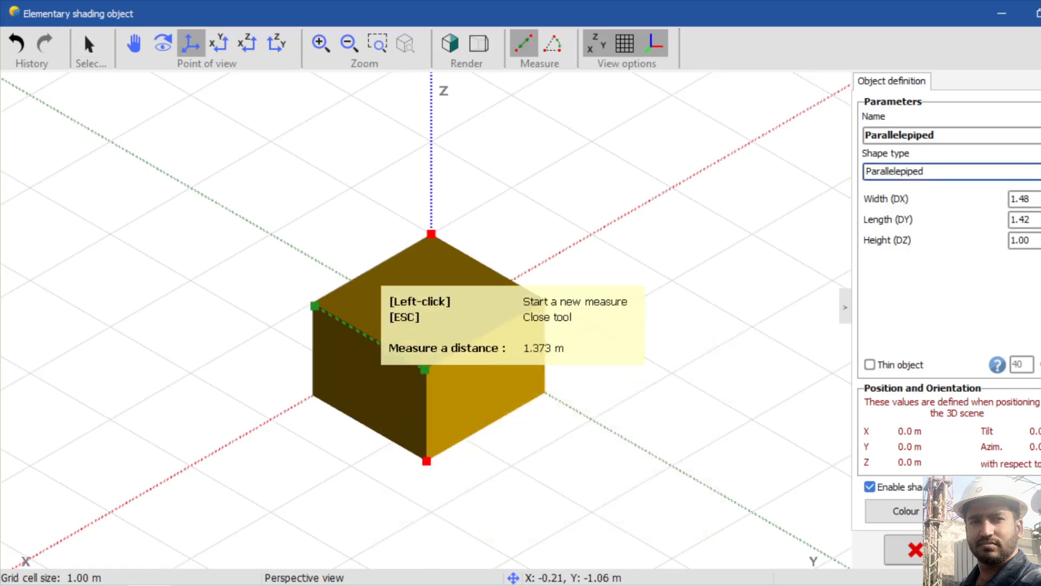
Try the House + 2-sided roof shape for the object and close it without keeping the modifications.
click(949, 171)
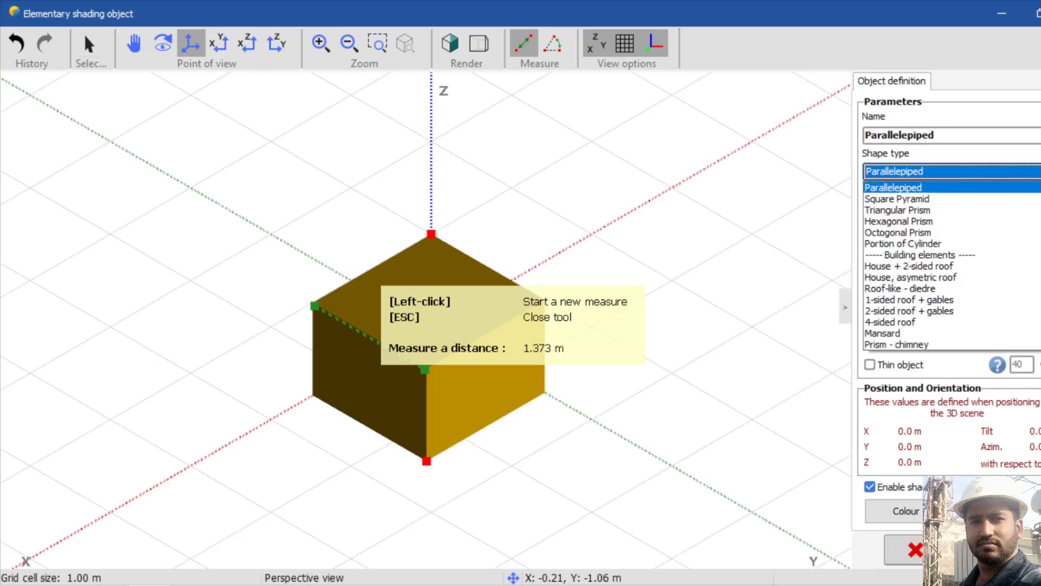
click(922, 265)
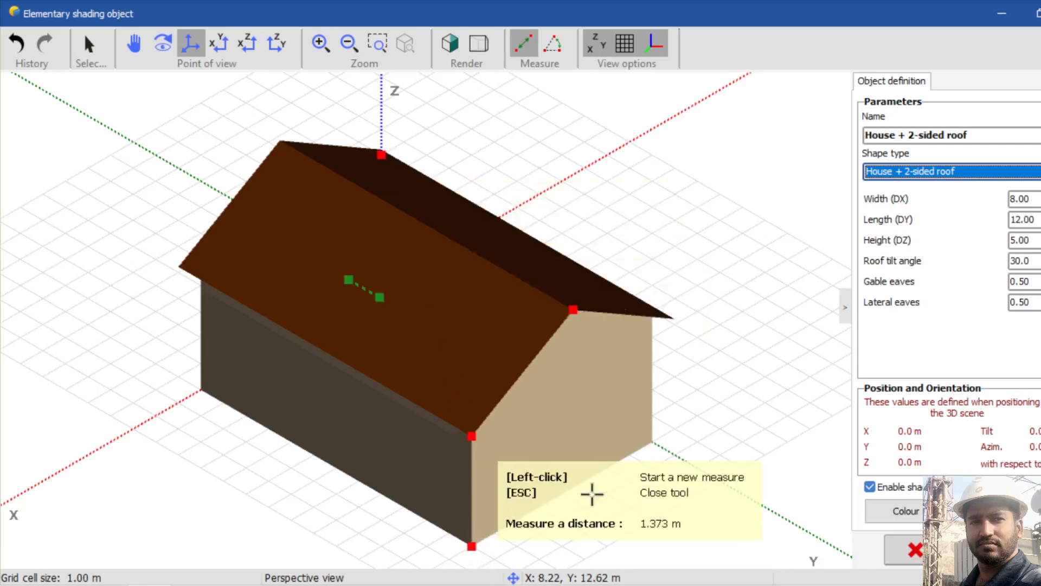
click(473, 546)
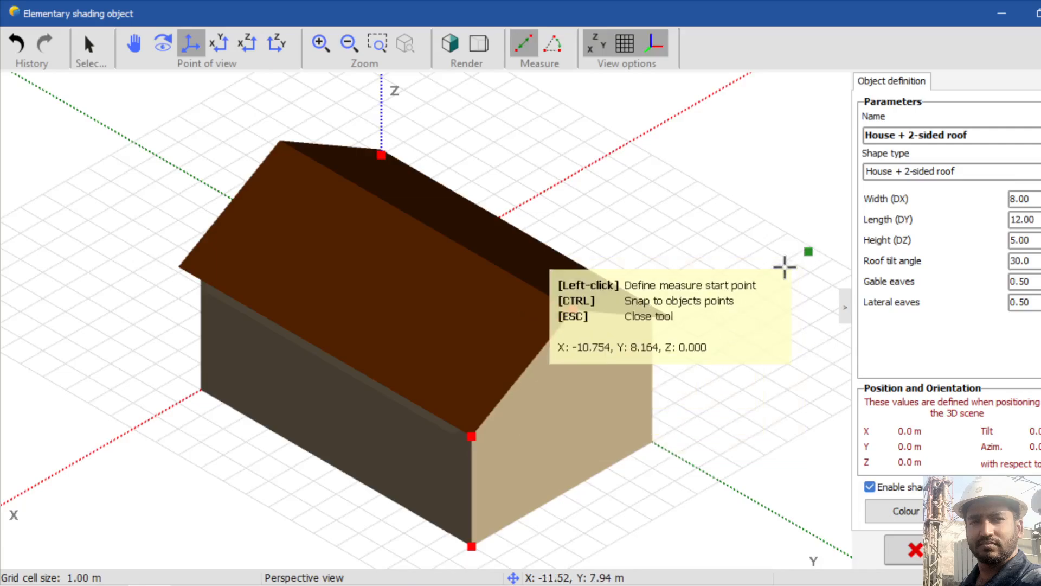
click(935, 549)
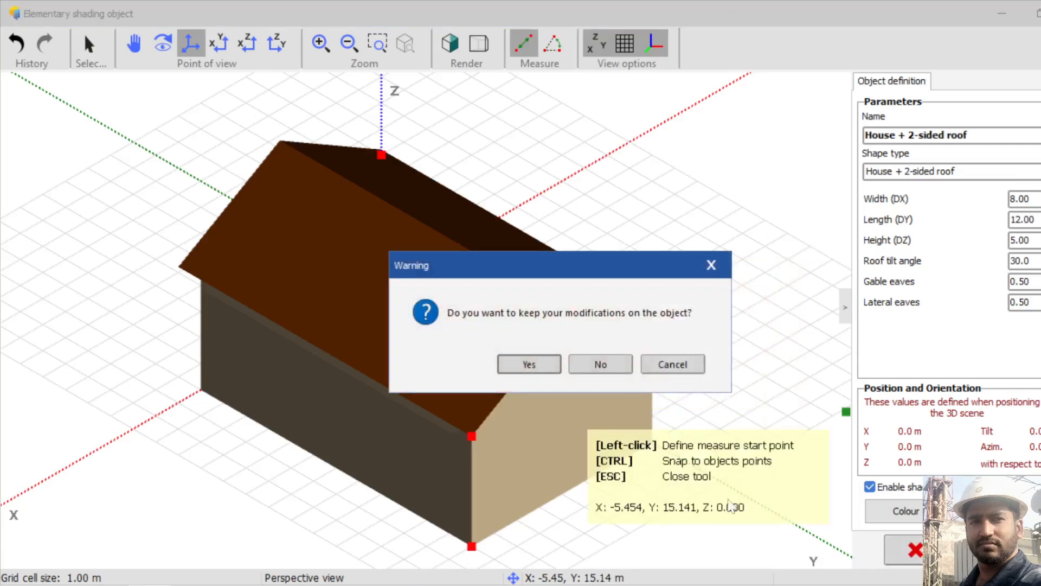
click(601, 364)
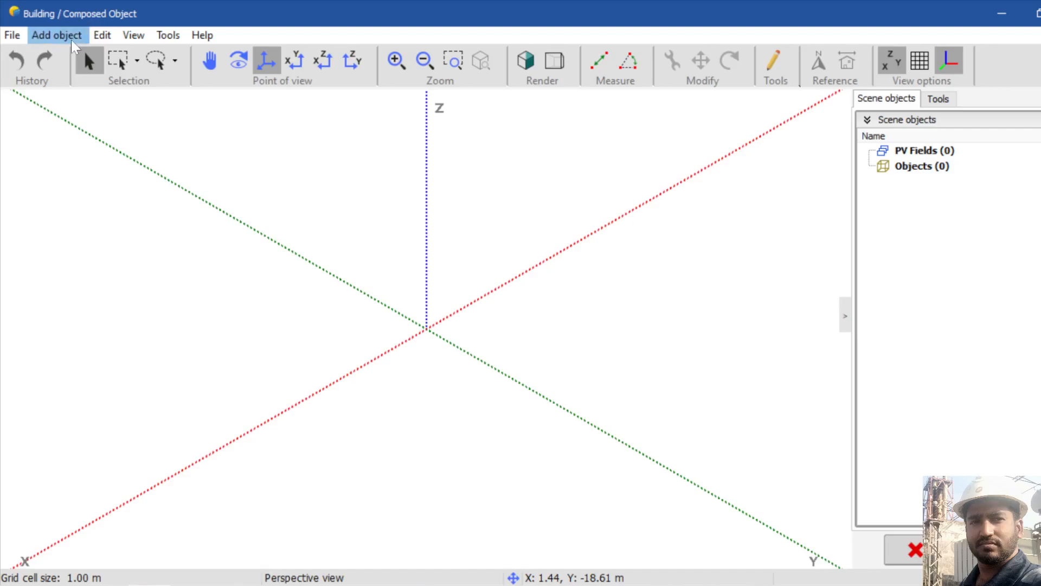
Add a new elementary shading object to the building with the shape type House + 2-sided roof.
click(73, 36)
click(93, 48)
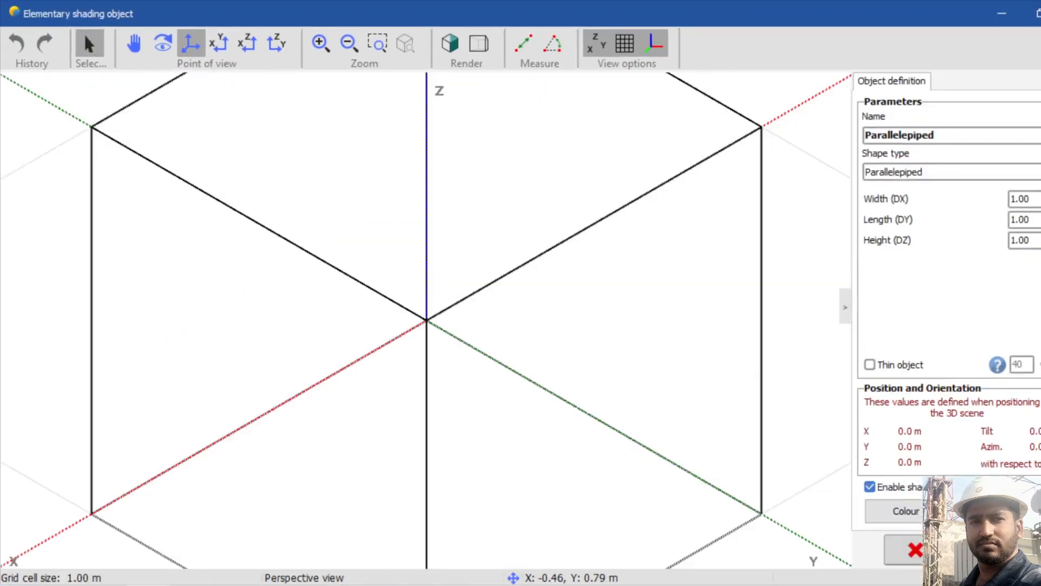
click(1030, 172)
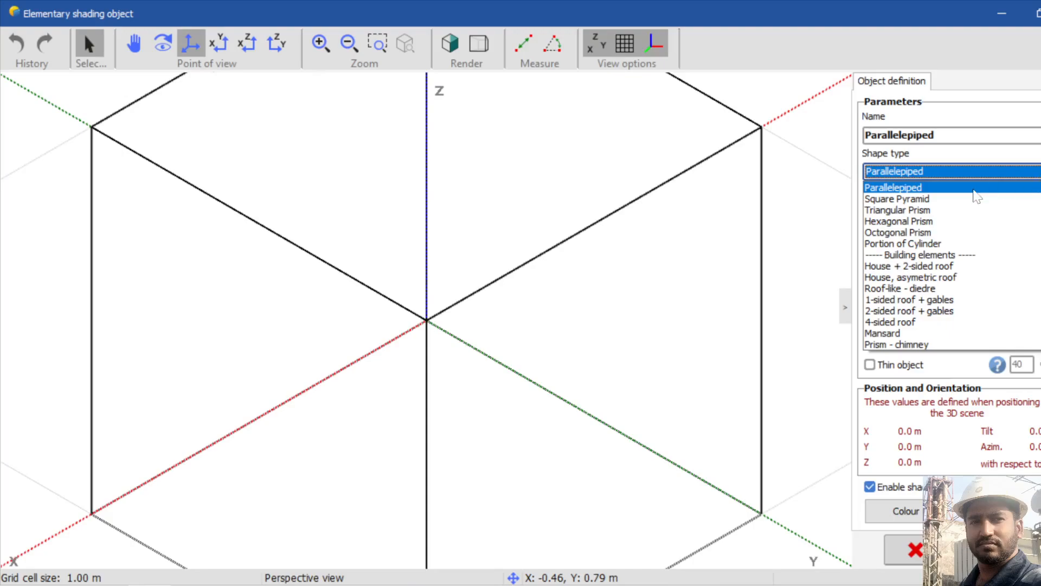
click(941, 267)
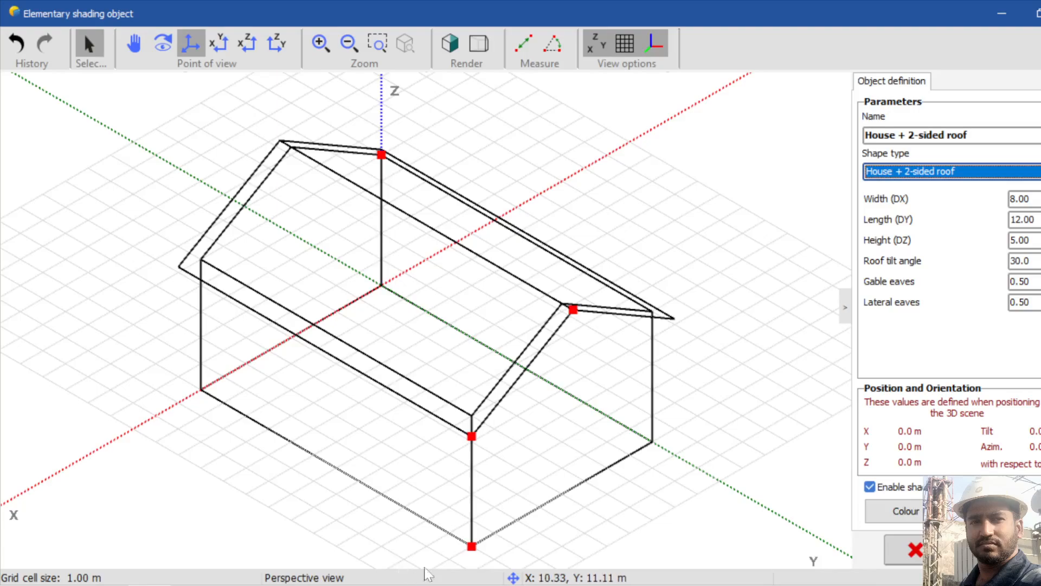
Reshape the house to about 9.13 m wide, 10.33 m long and 5.22 m high with a 32.2° roof tilt, and discard it.
drag(471, 546, 321, 459)
mouse_move(365, 516)
mouse_down()
mouse_move(432, 554)
mouse_move(539, 551)
mouse_move(628, 529)
mouse_move(538, 548)
mouse_move(408, 539)
mouse_up()
drag(406, 429, 433, 428)
drag(407, 474, 407, 430)
drag(522, 284, 481, 195)
drag(486, 239, 490, 279)
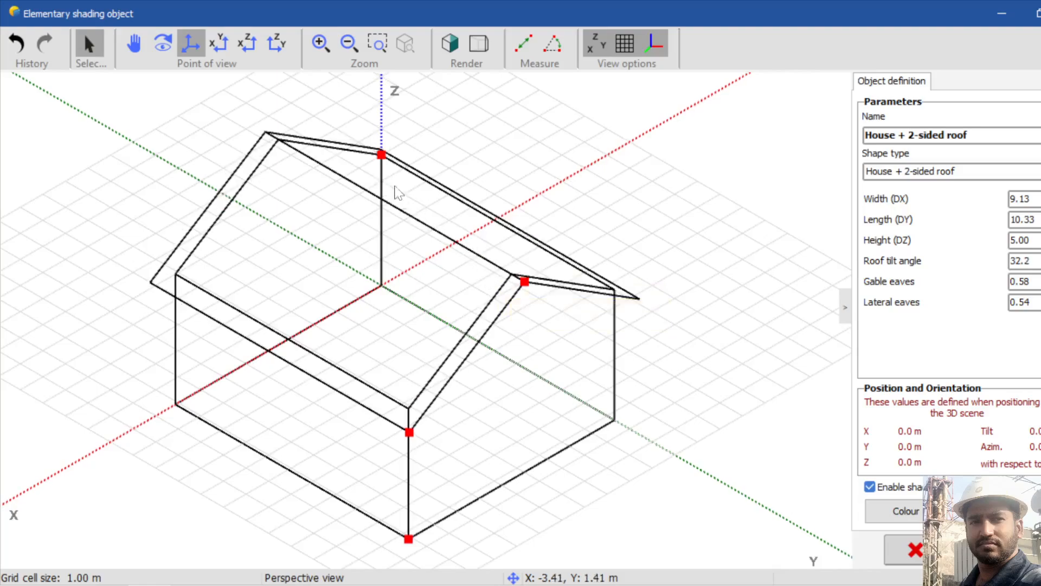
mouse_move(382, 155)
mouse_down()
mouse_move(382, 104)
mouse_move(381, 212)
mouse_move(381, 149)
mouse_up()
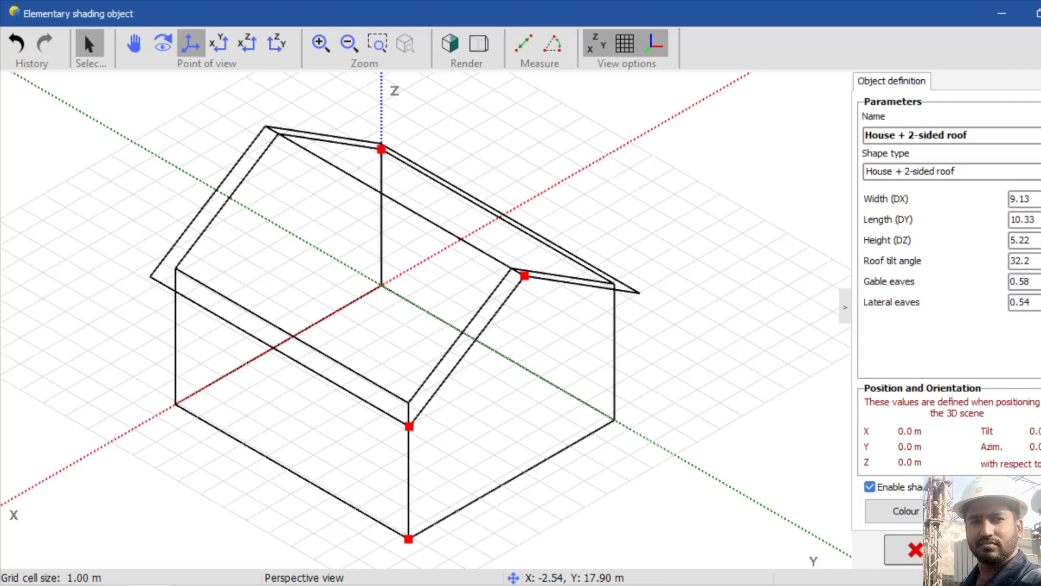
click(905, 549)
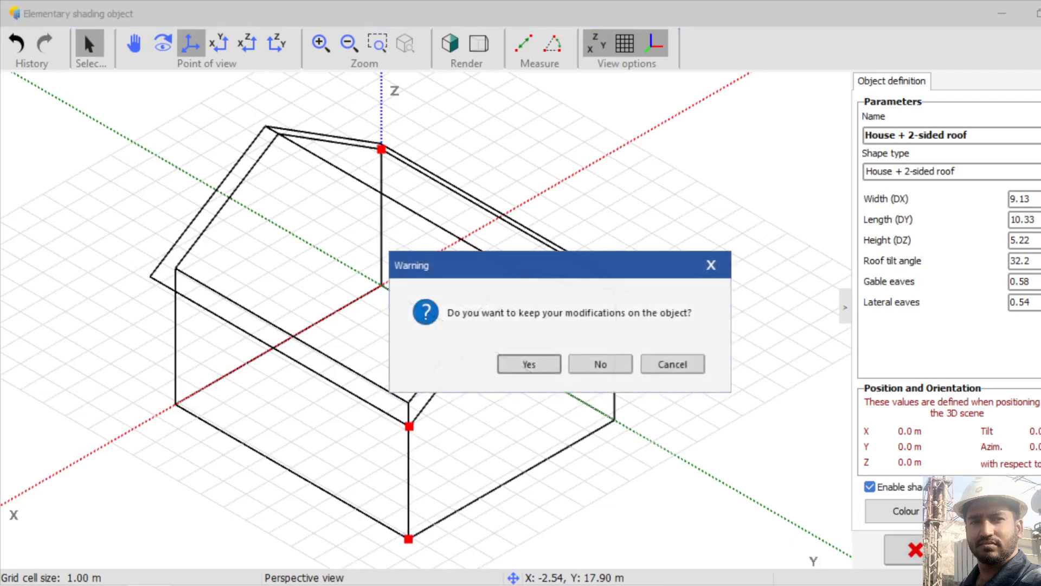
click(600, 364)
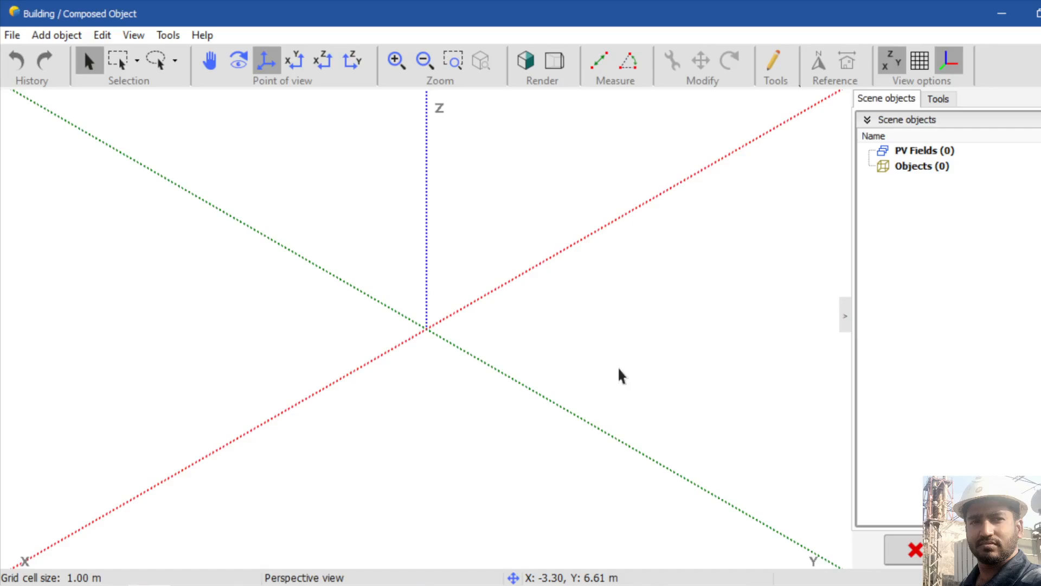
Add a new parallelepiped shading object and resize its base to about 1.40 m wide and 1.26 m long.
click(49, 35)
click(337, 128)
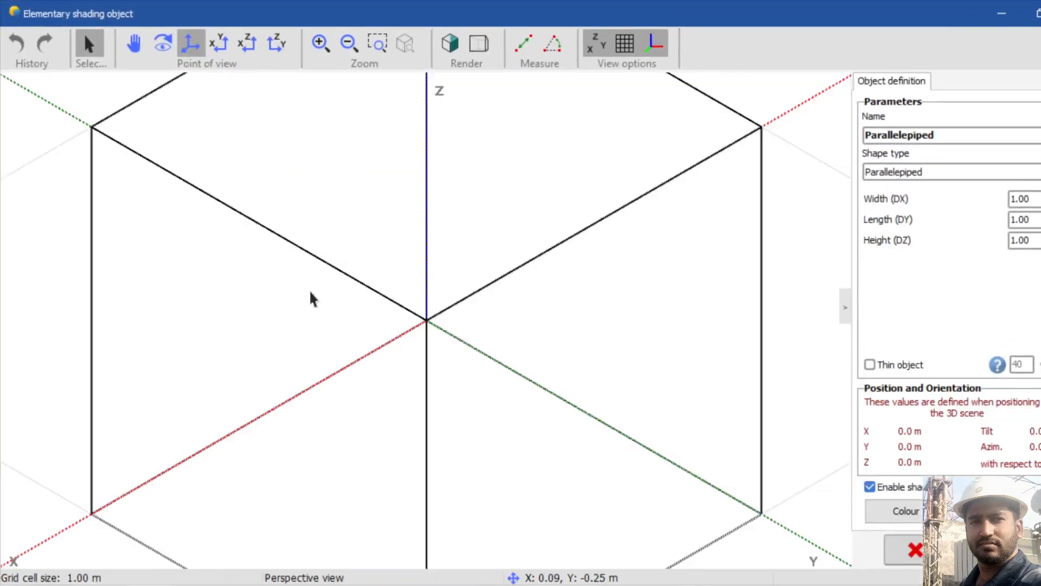
scroll(524, 269, down, 5)
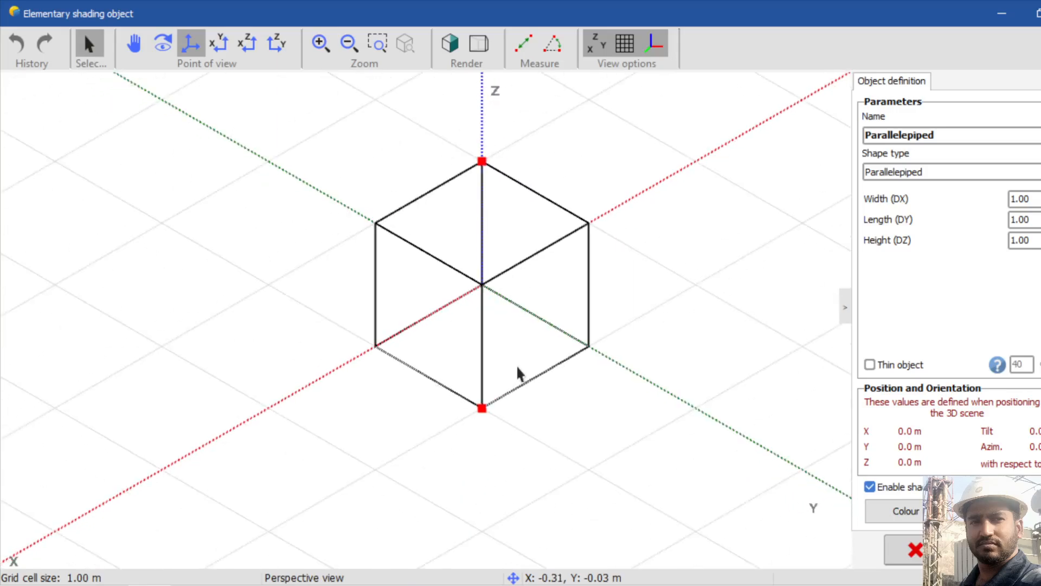
drag(483, 407, 471, 447)
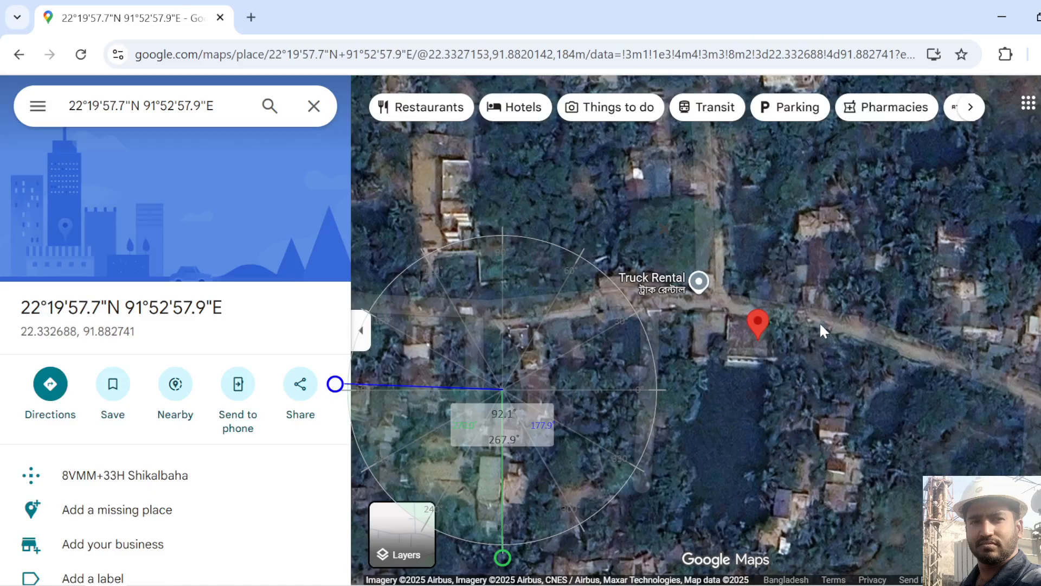
In Google Maps, measure the pinned building's west side and separately its south side.
right_click(478, 372)
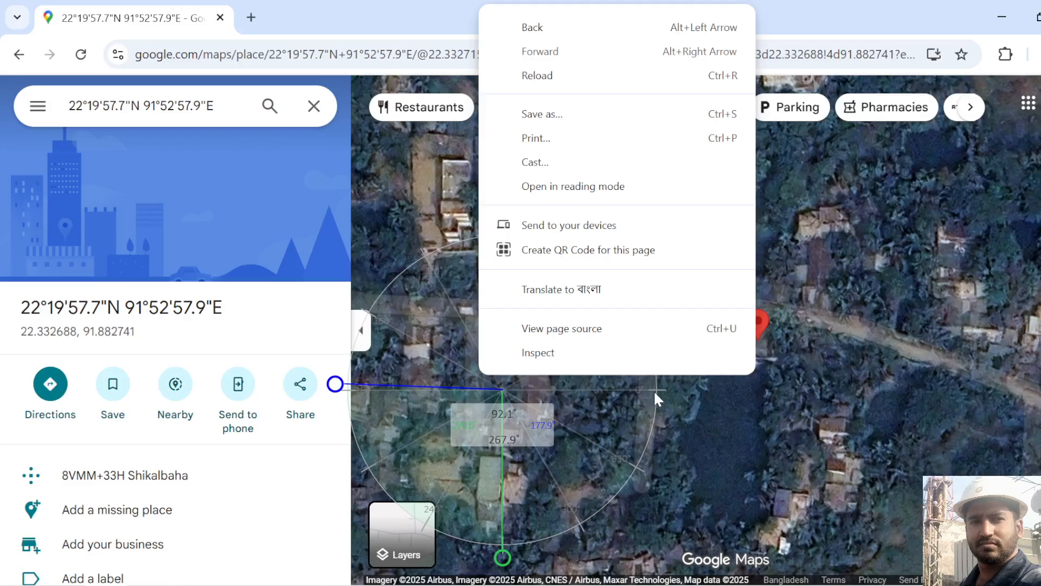
click(653, 389)
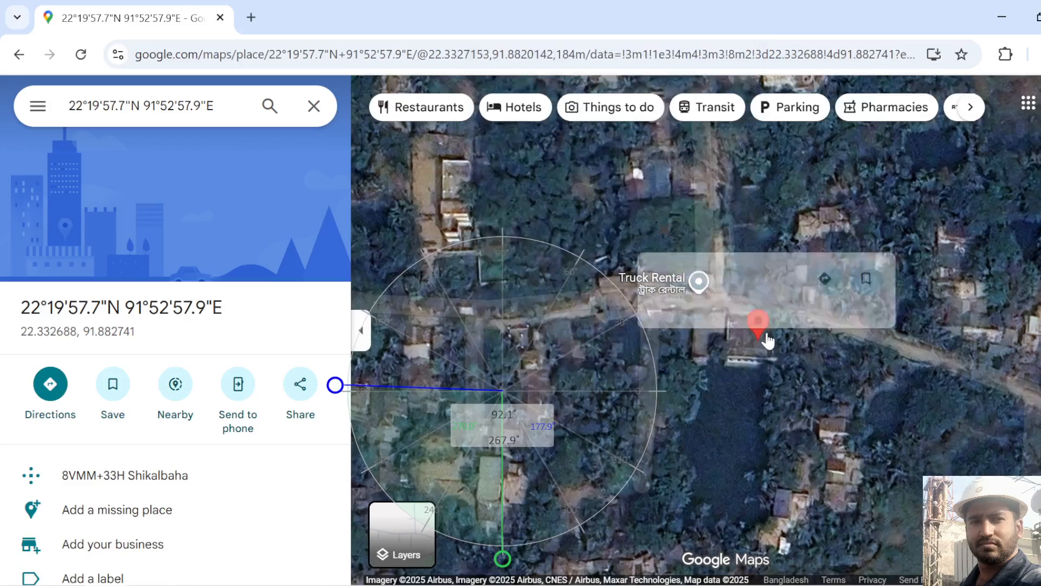
mouse_move(761, 346)
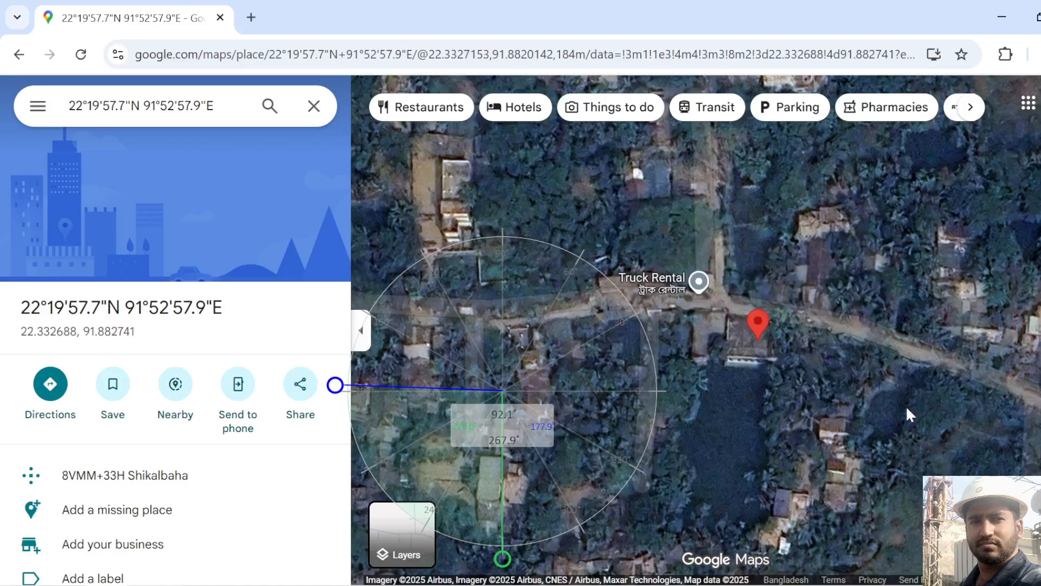
right_click(725, 350)
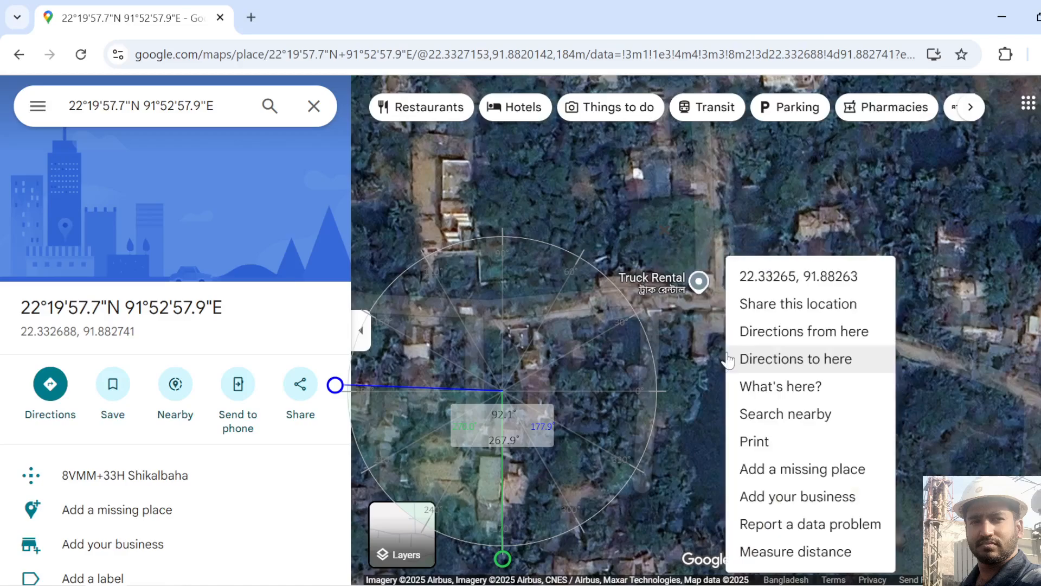
click(789, 552)
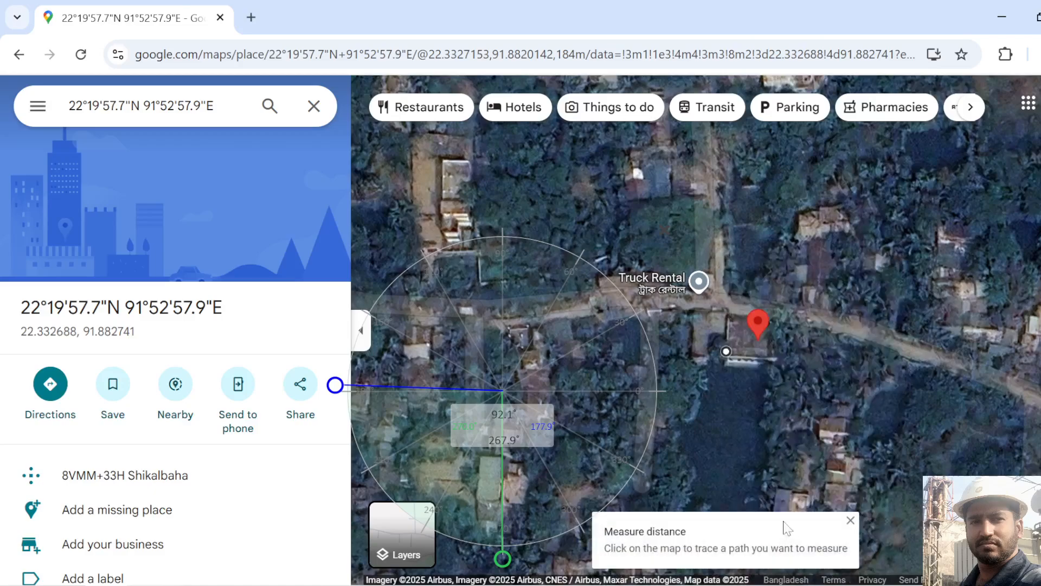
click(728, 312)
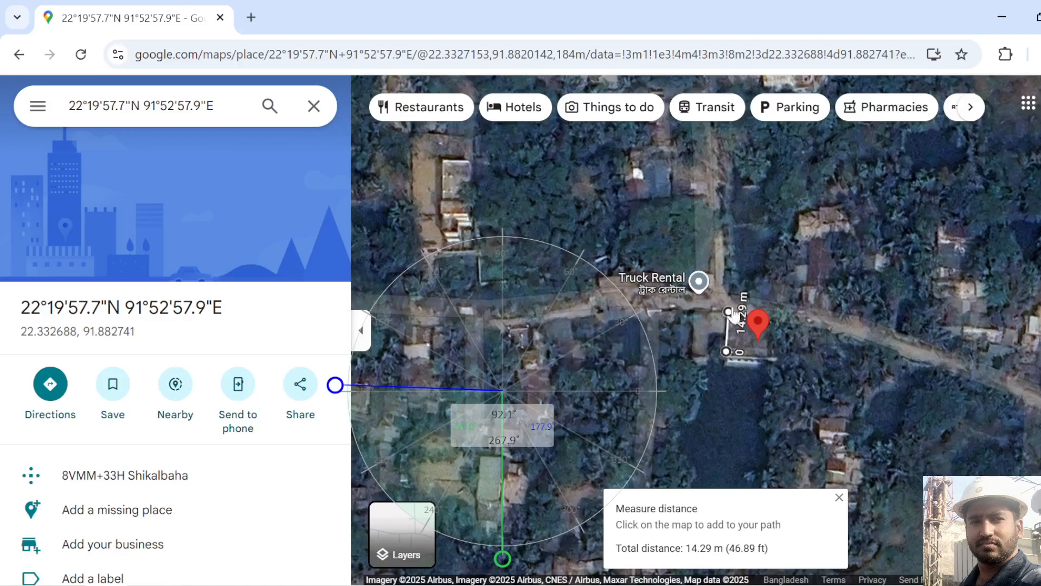
click(728, 353)
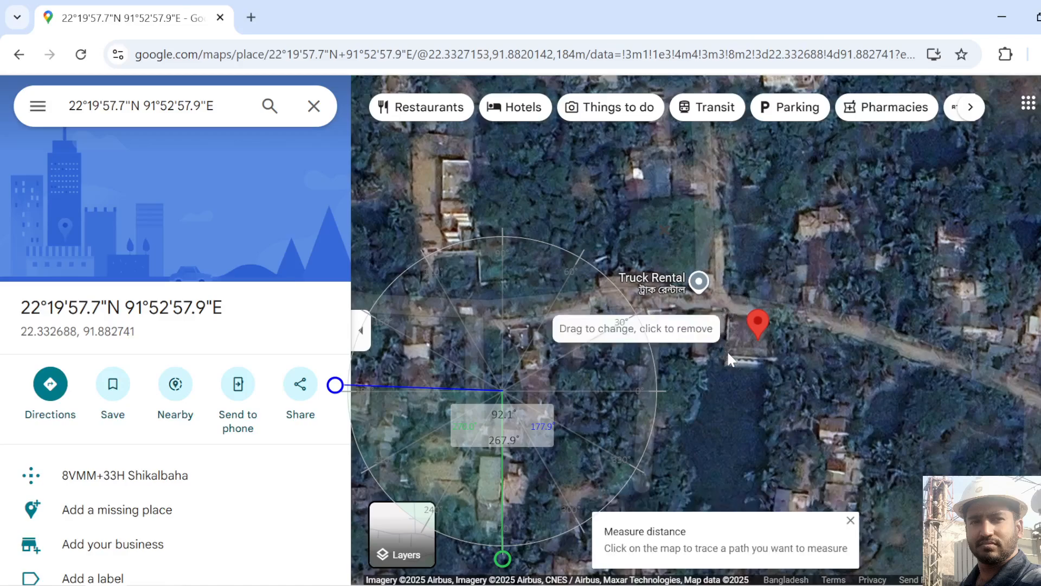
click(767, 356)
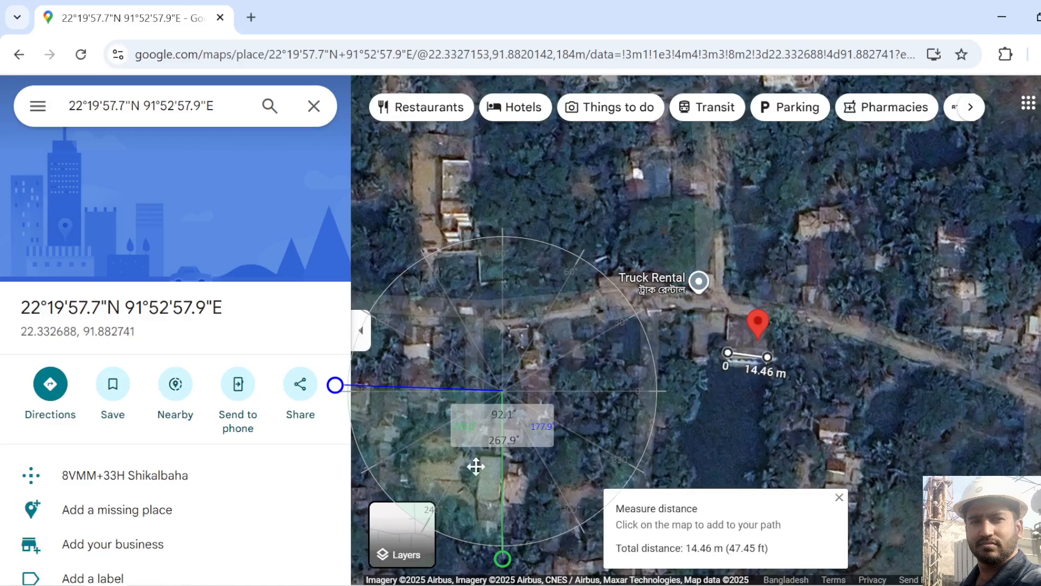
Return to PVsyst and set the parallelepiped to 14.29 m wide, 14.26 m long and 9 m high.
mouse_move(149, 585)
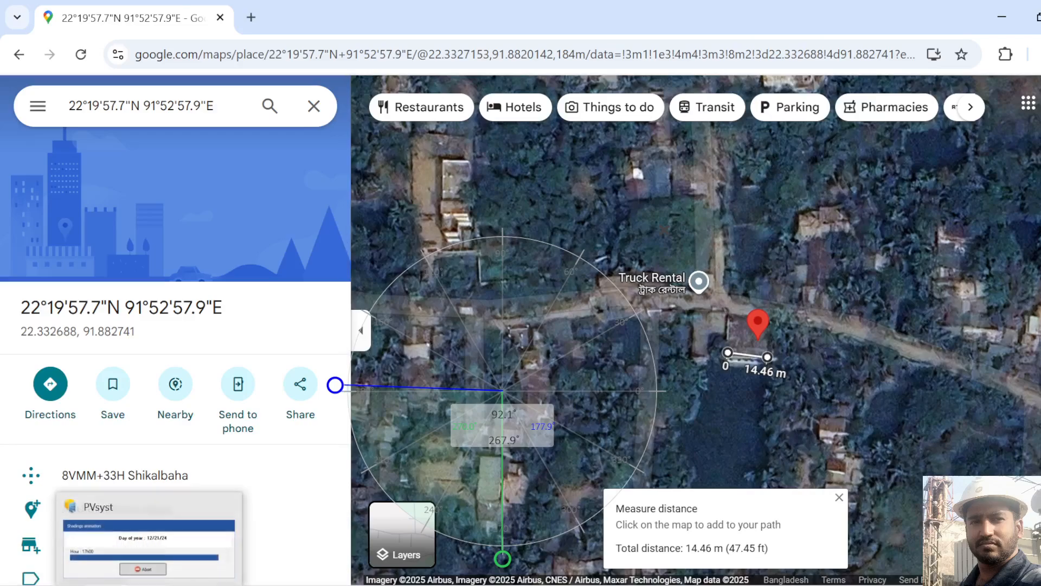
click(149, 585)
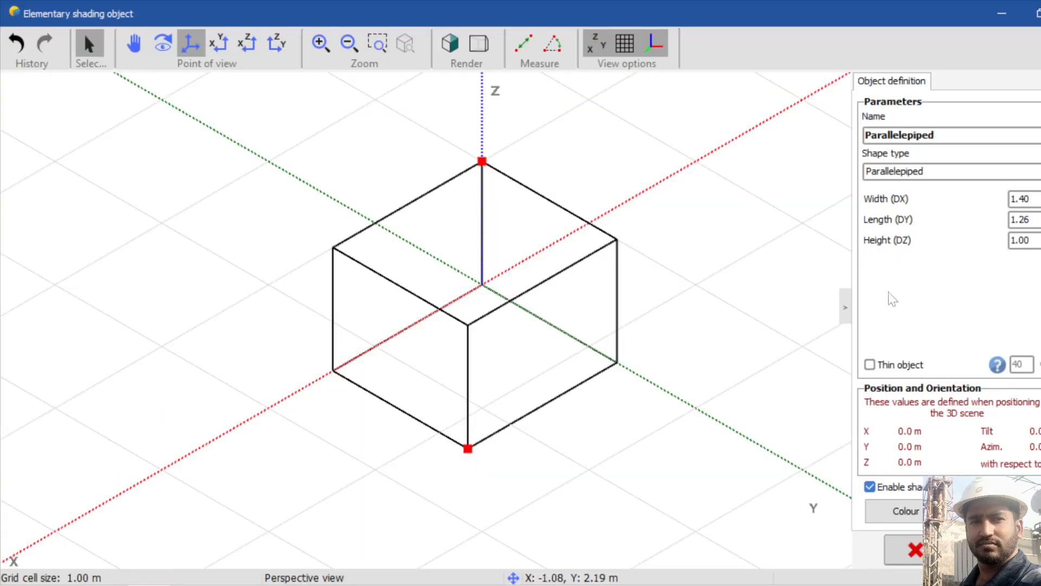
drag(1030, 199, 1007, 202)
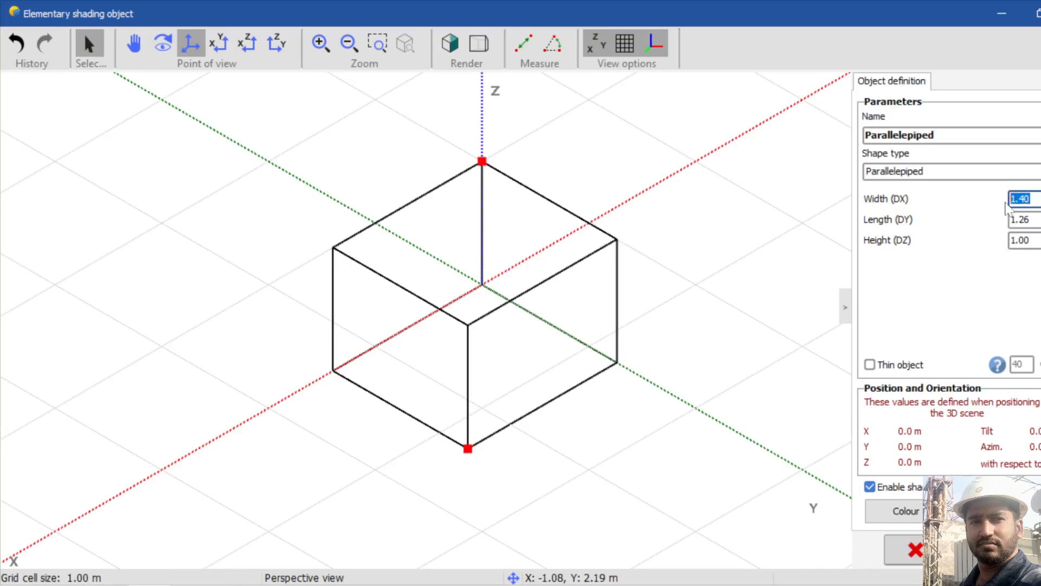
text(14.29)
key(Tab)
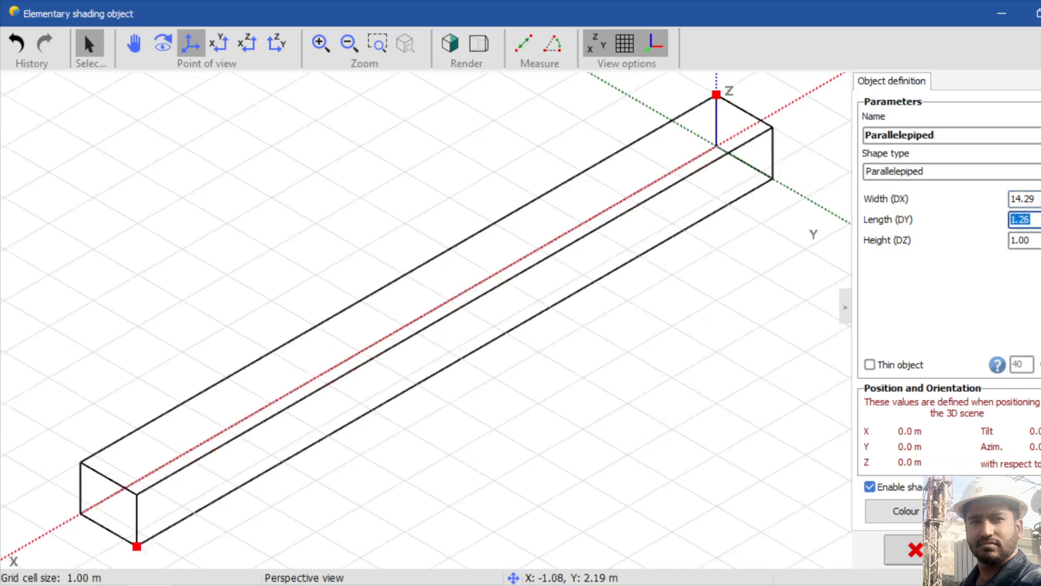
text(14.26)
key(Return)
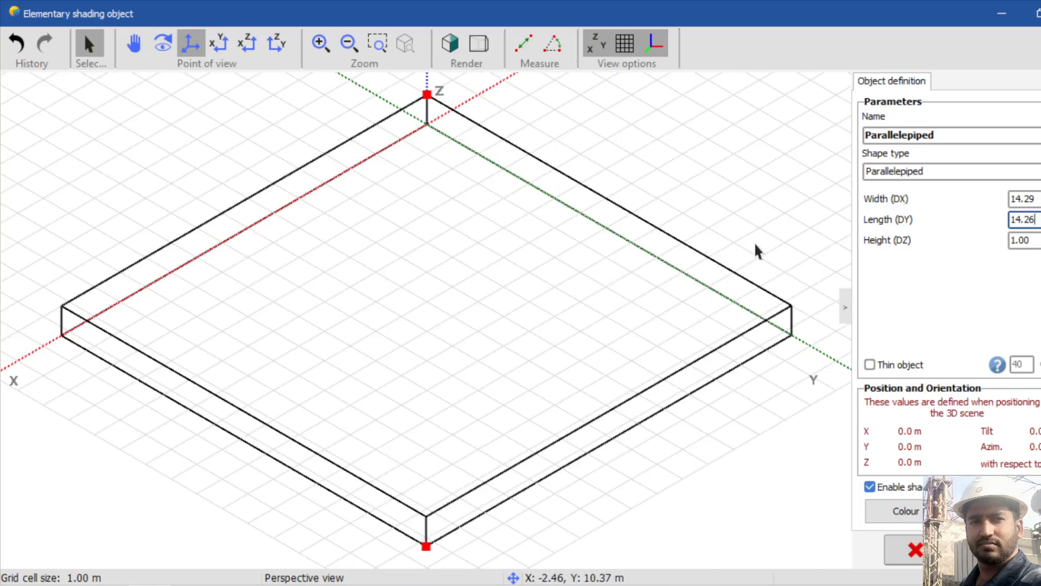
drag(1033, 240, 1002, 249)
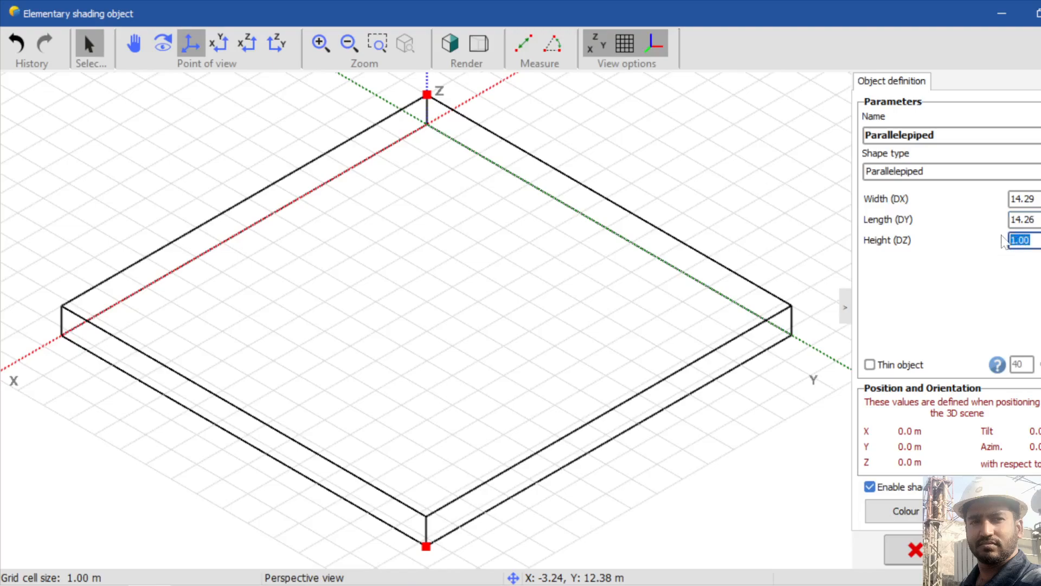
text(9)
key(Return)
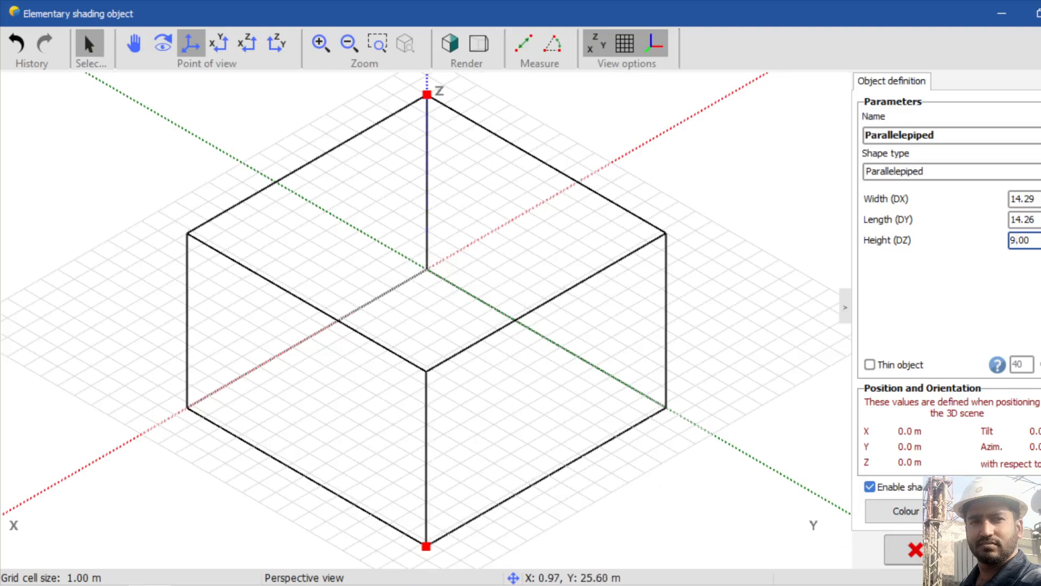
Colour the parallelepiped bright blue (RGB 0, 128, 255) and insert it into the building.
click(906, 511)
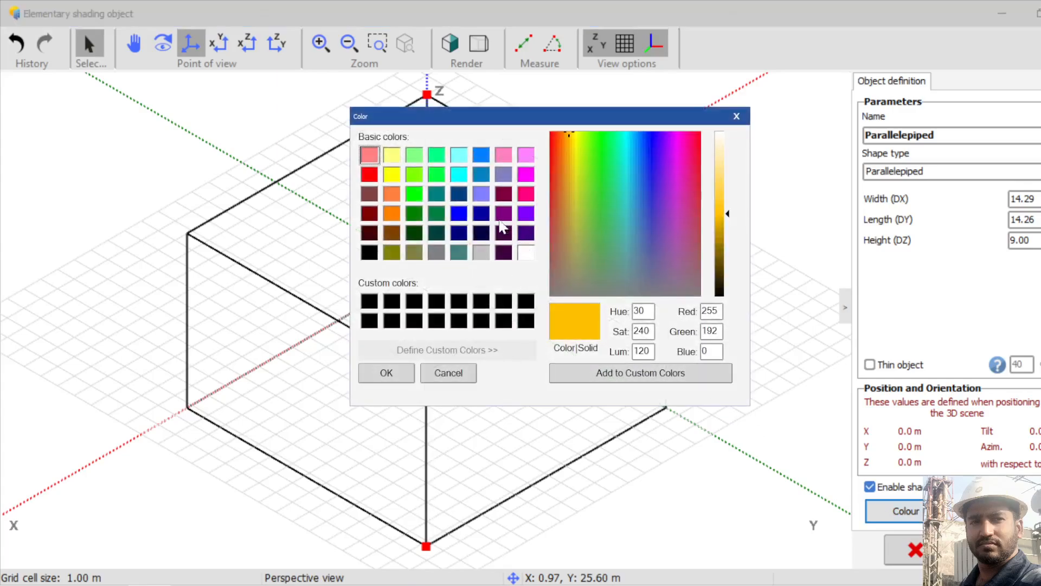
click(482, 156)
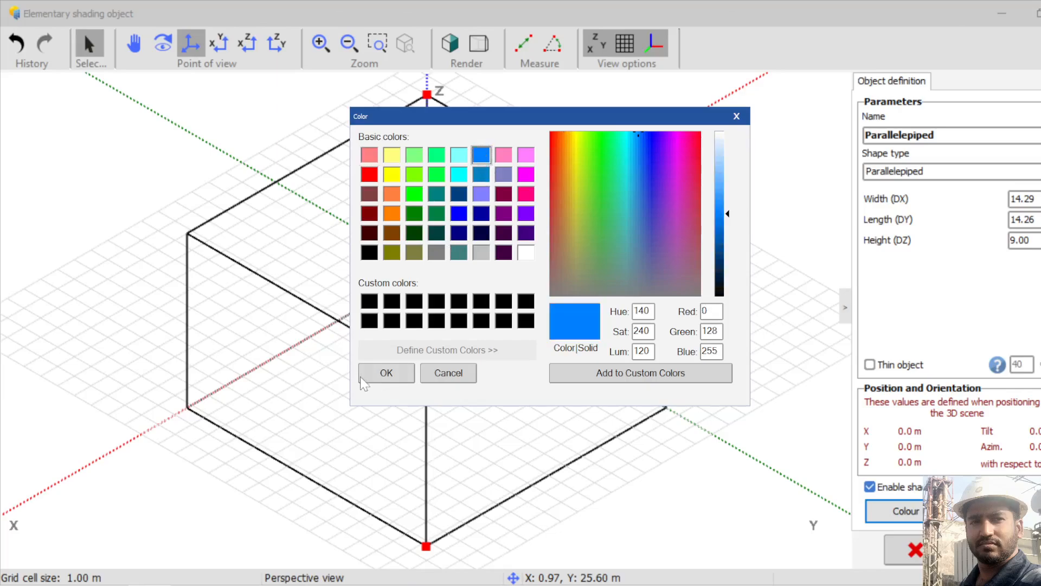
click(386, 373)
click(1019, 549)
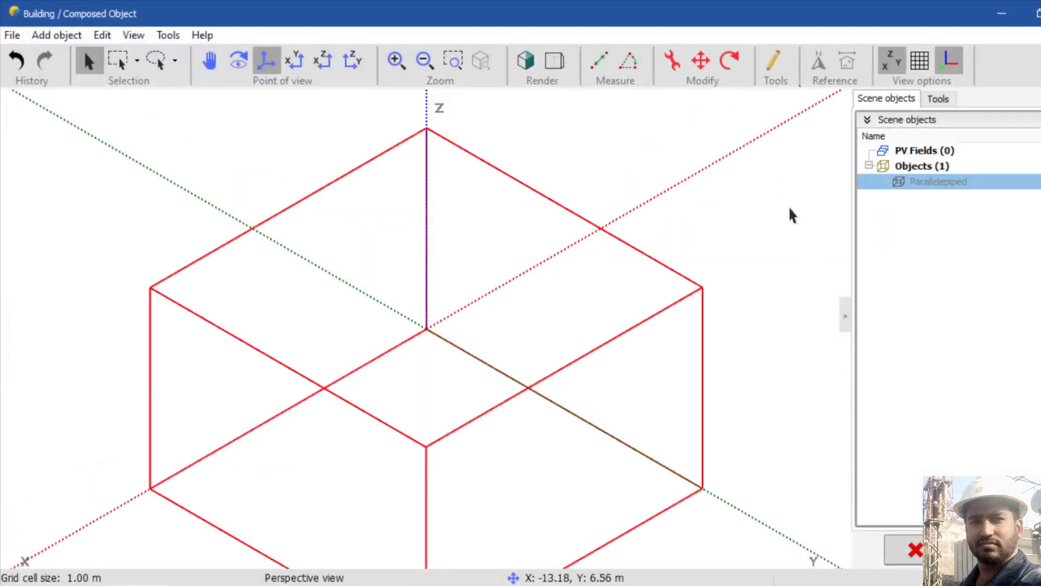
Preview the building in realistic rendering, bring it into the shading scene, render the scene the same way and close the scene.
click(526, 61)
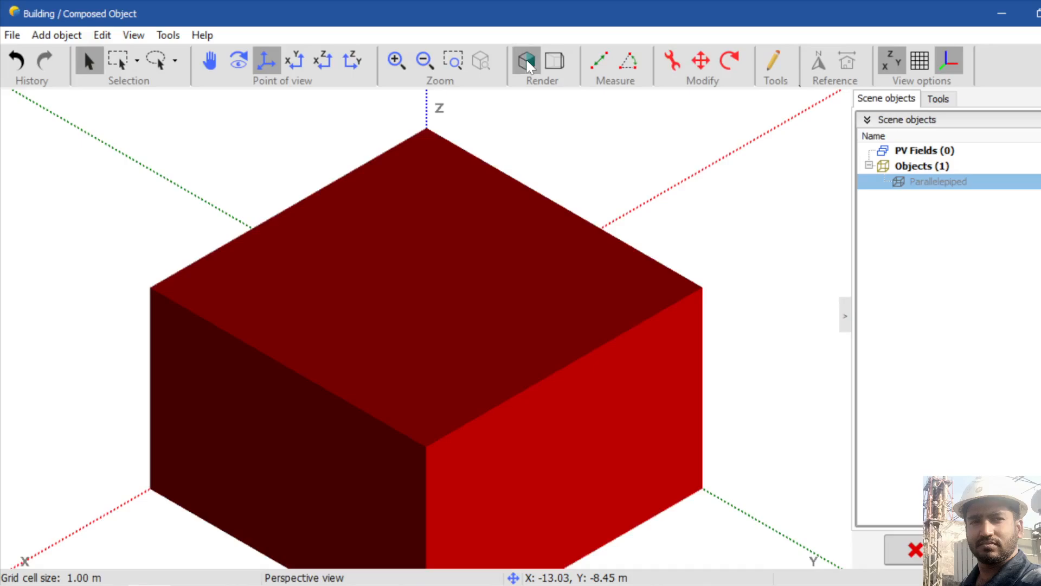
click(526, 62)
click(526, 61)
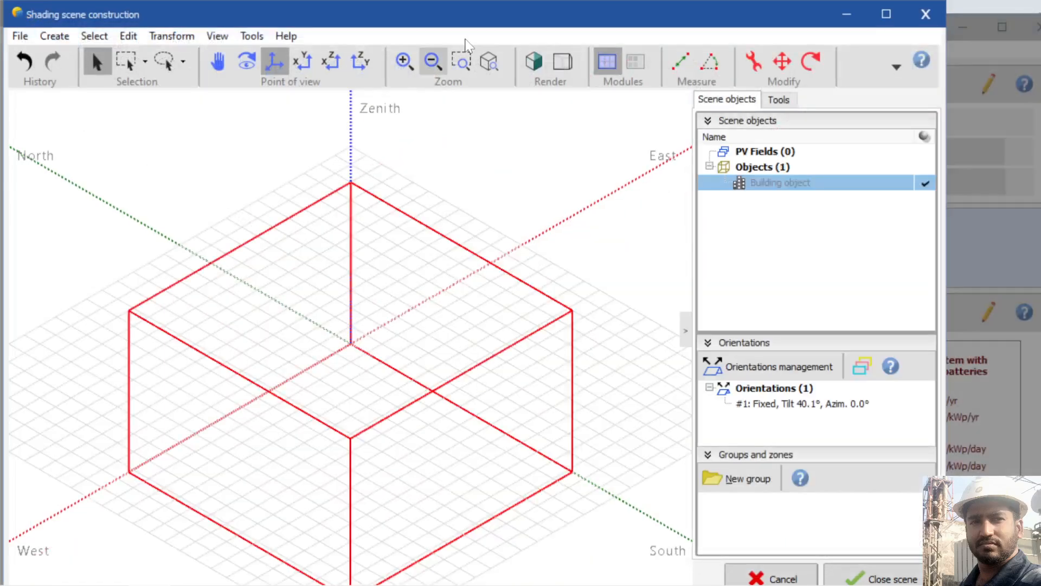
click(533, 61)
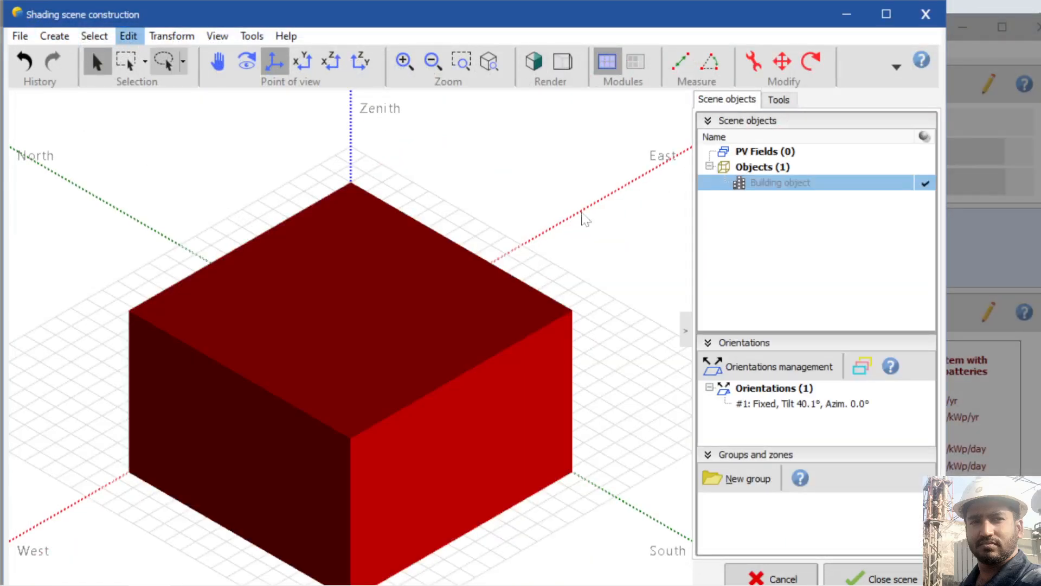
click(849, 579)
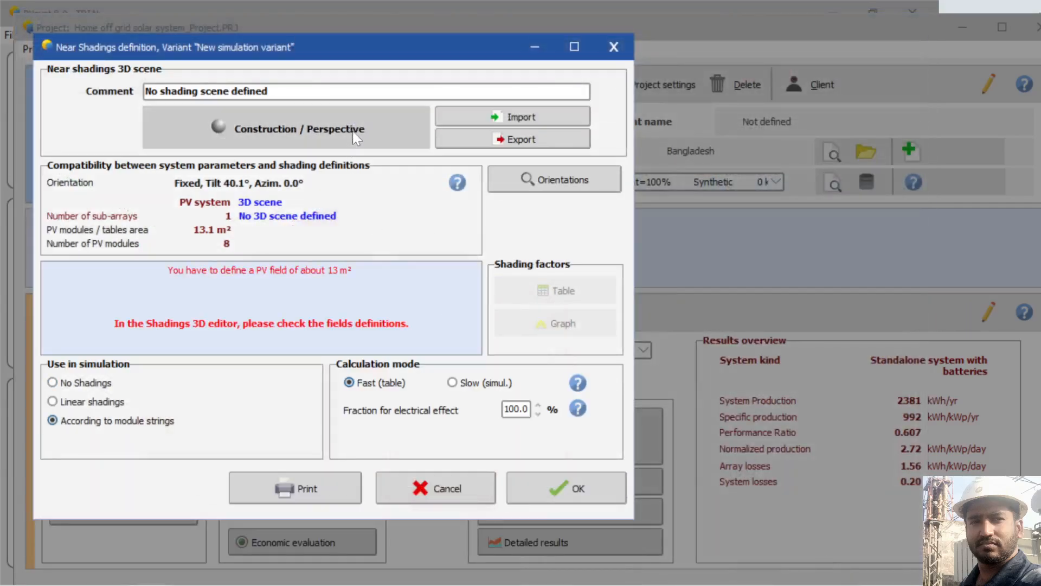
Reopen the 3D shading scene, display the building in realistic rendering and maximize the scene window.
click(200, 113)
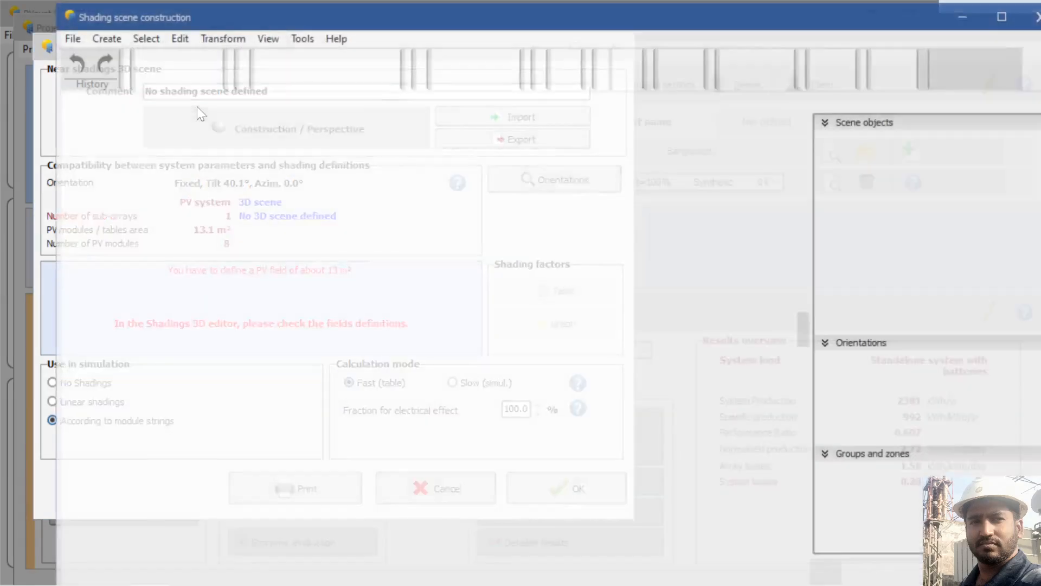
click(540, 66)
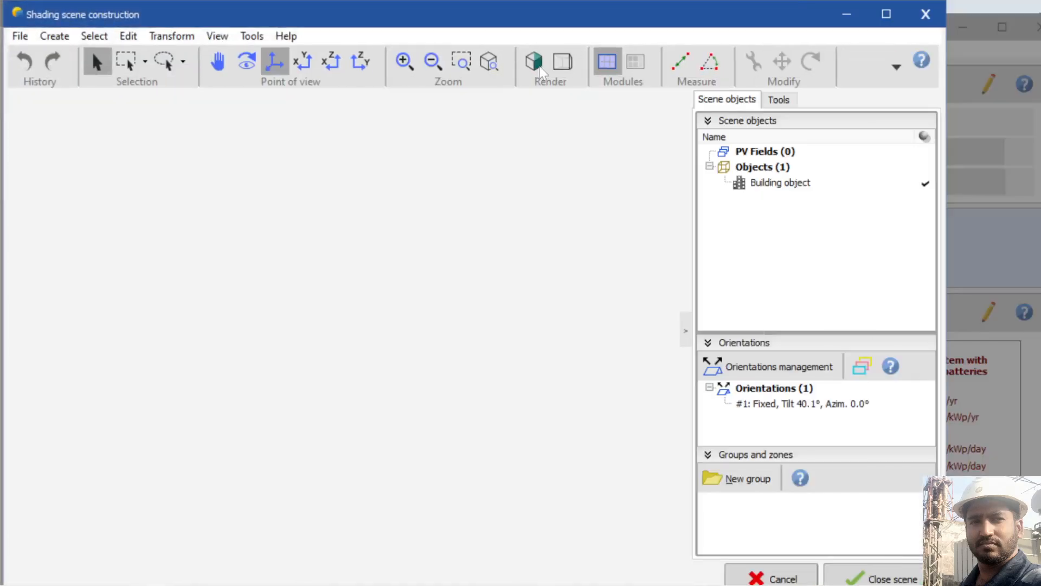
click(534, 67)
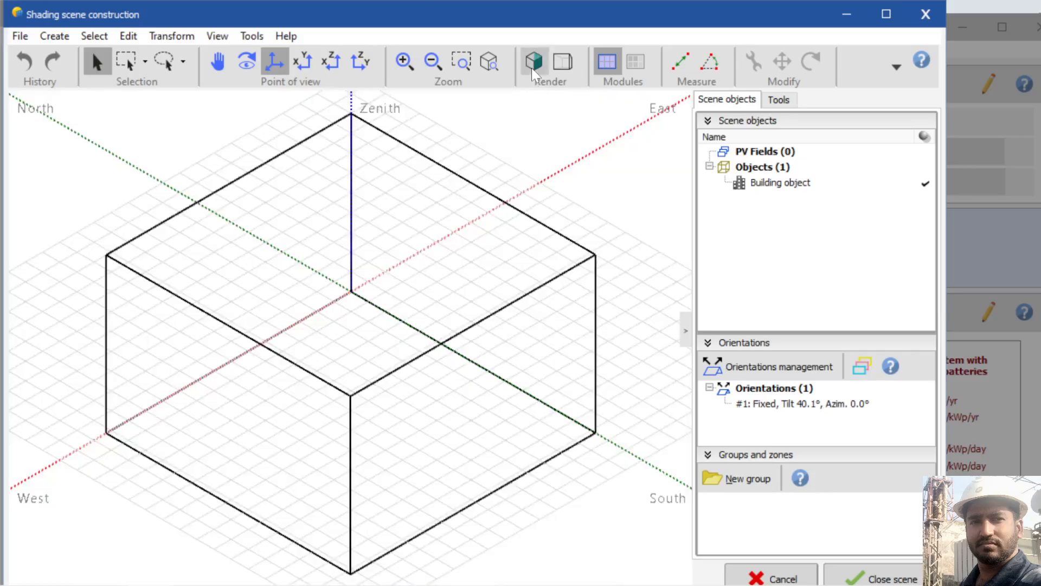
click(534, 65)
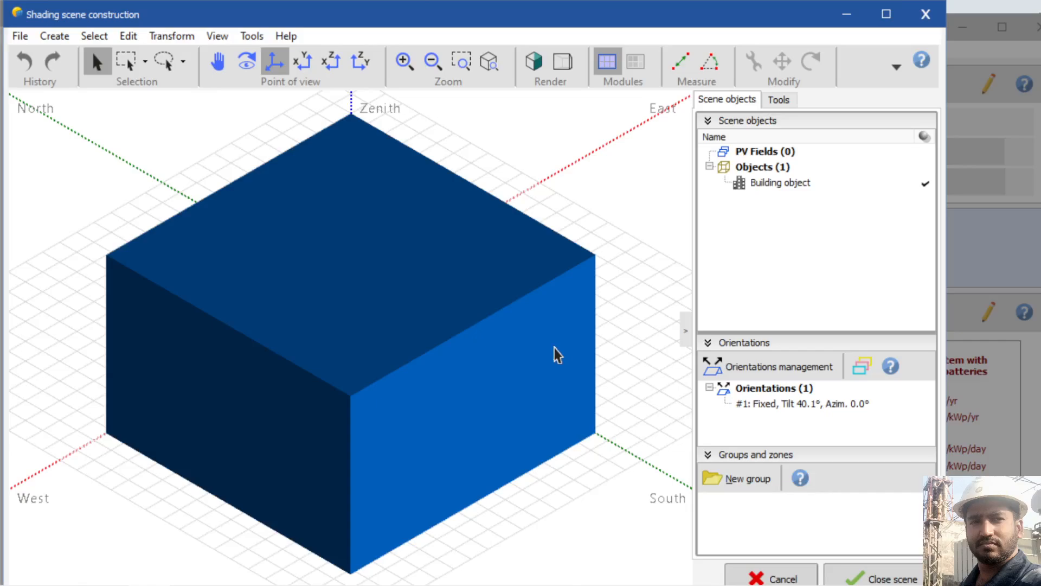
click(887, 15)
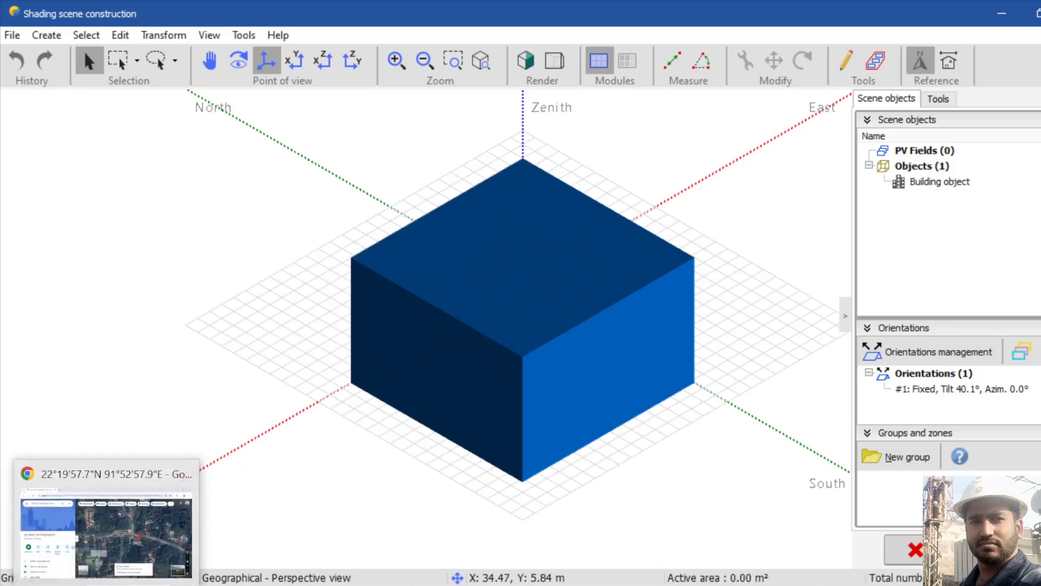
In Google Maps, clear the distance measurement, centre the protractor on the pinned building and align its blue arm to measure the building's orientation.
click(107, 585)
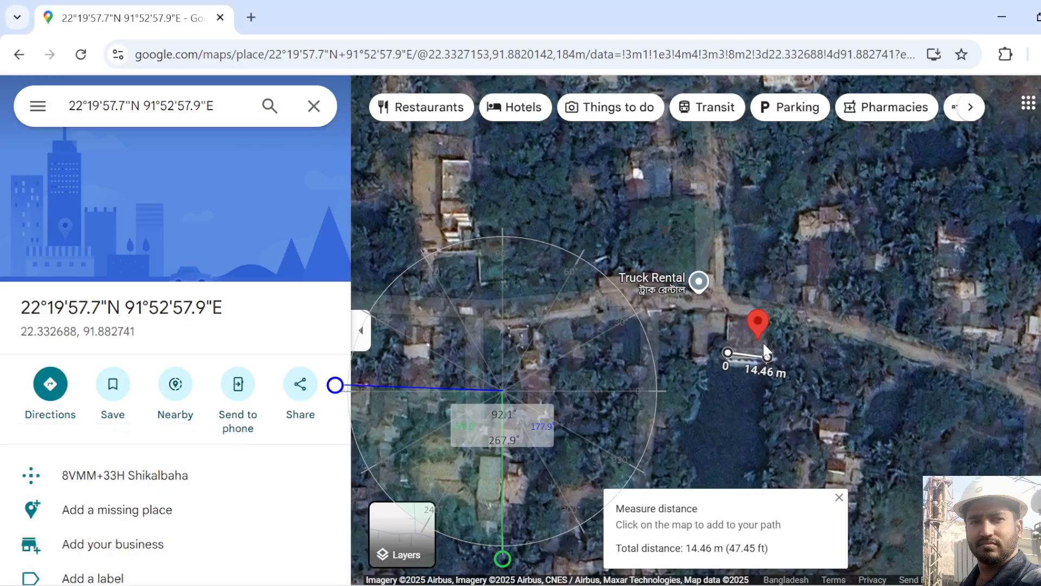
mouse_move(755, 321)
click(1005, 55)
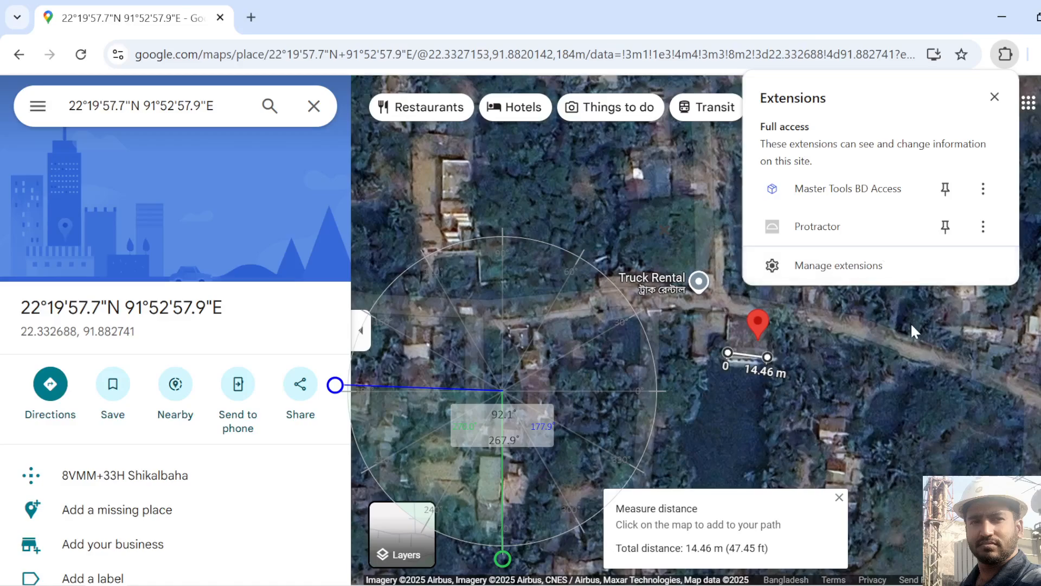
click(930, 328)
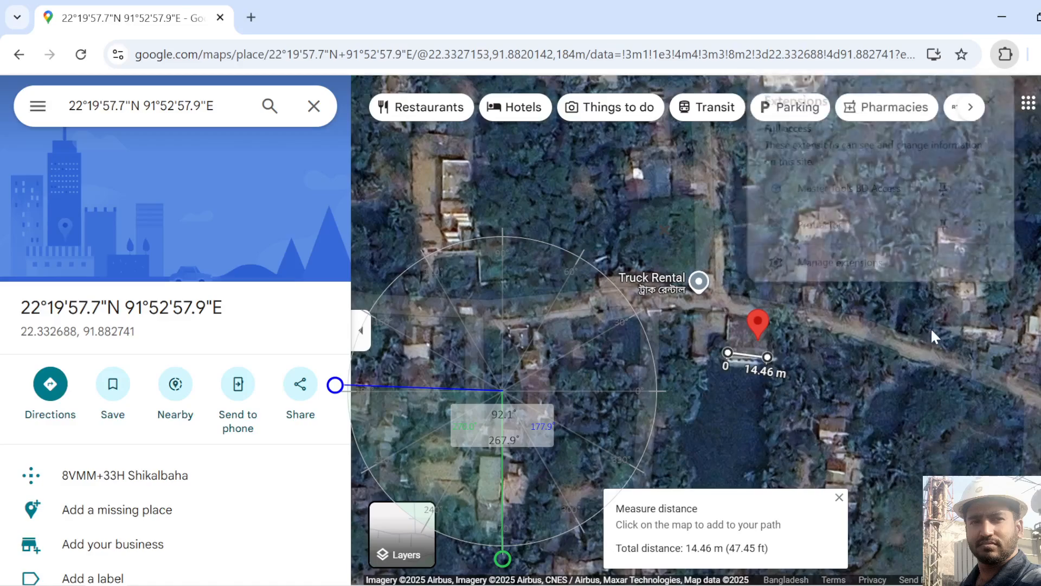
click(930, 328)
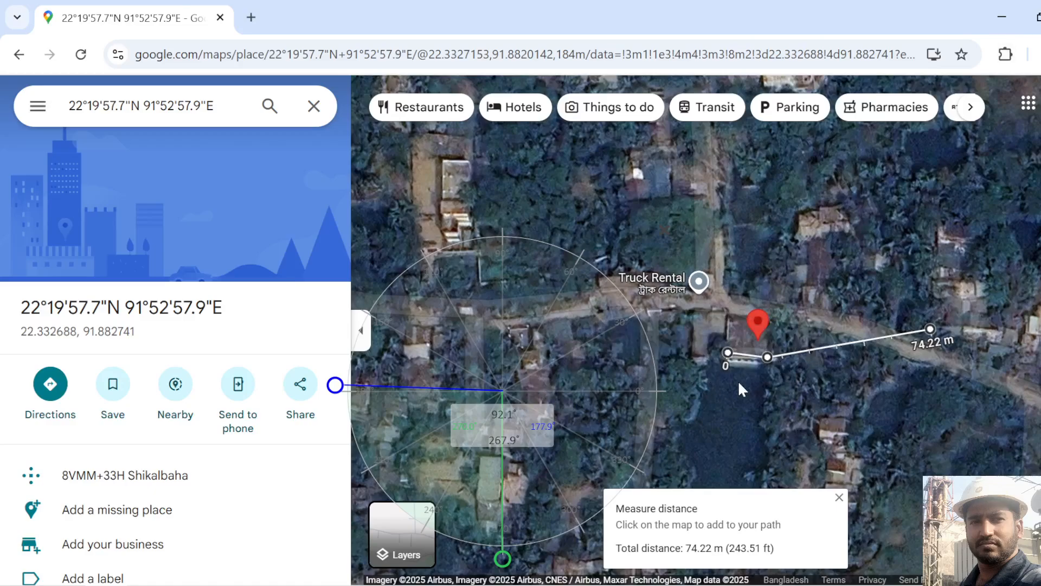
right_click(738, 357)
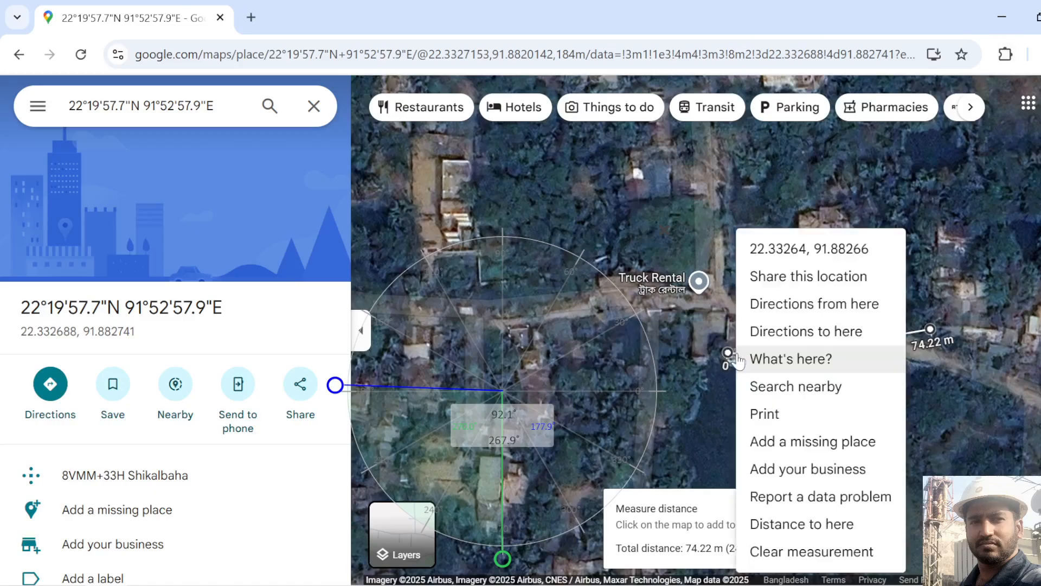
click(789, 550)
drag(526, 404, 806, 367)
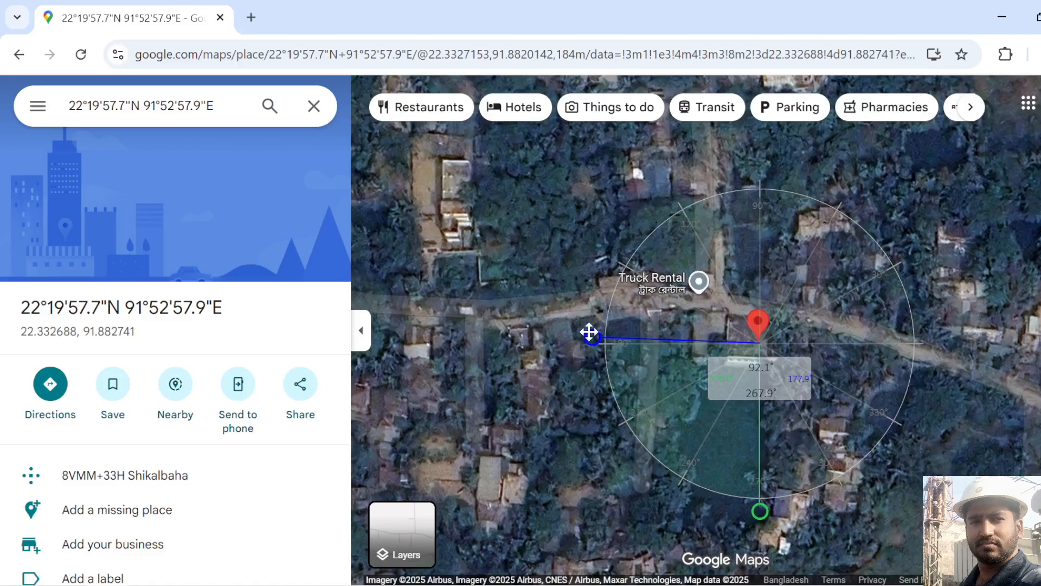
drag(589, 334, 590, 334)
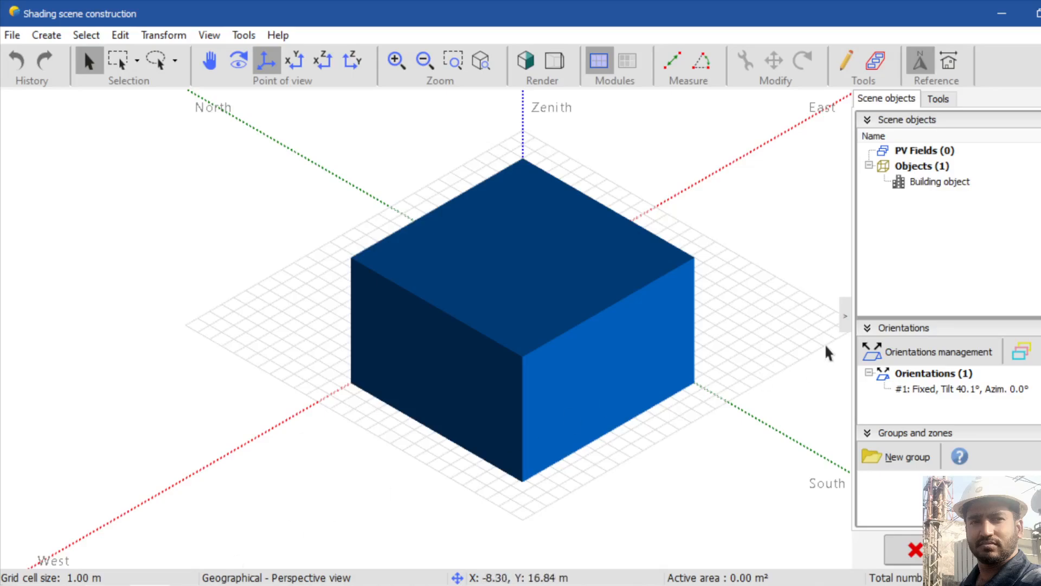
Return to PVsyst, select the building object and set its azimuth to 93.2° using the Move and rotate tool.
click(938, 102)
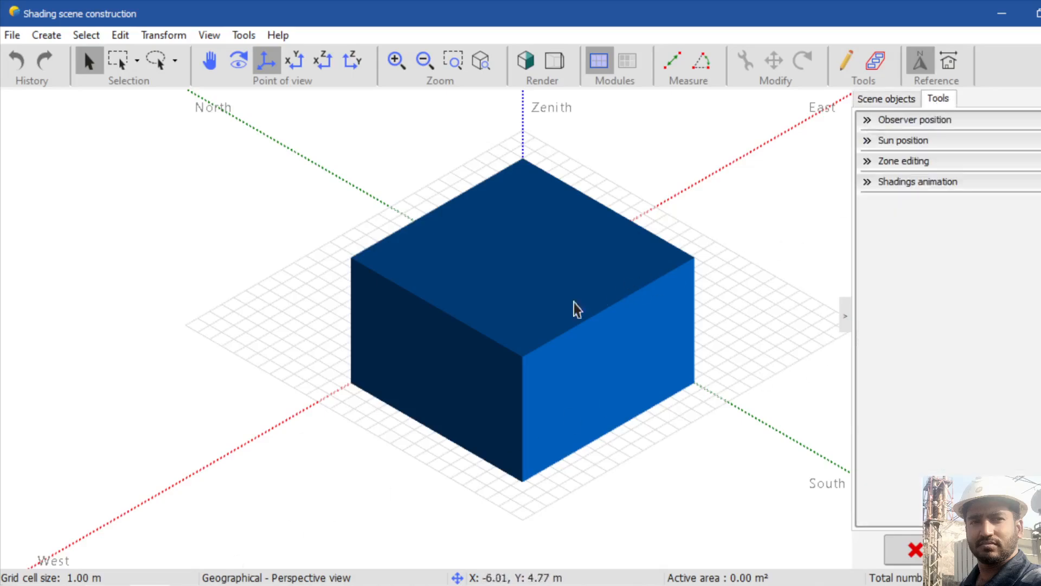
click(558, 318)
click(892, 100)
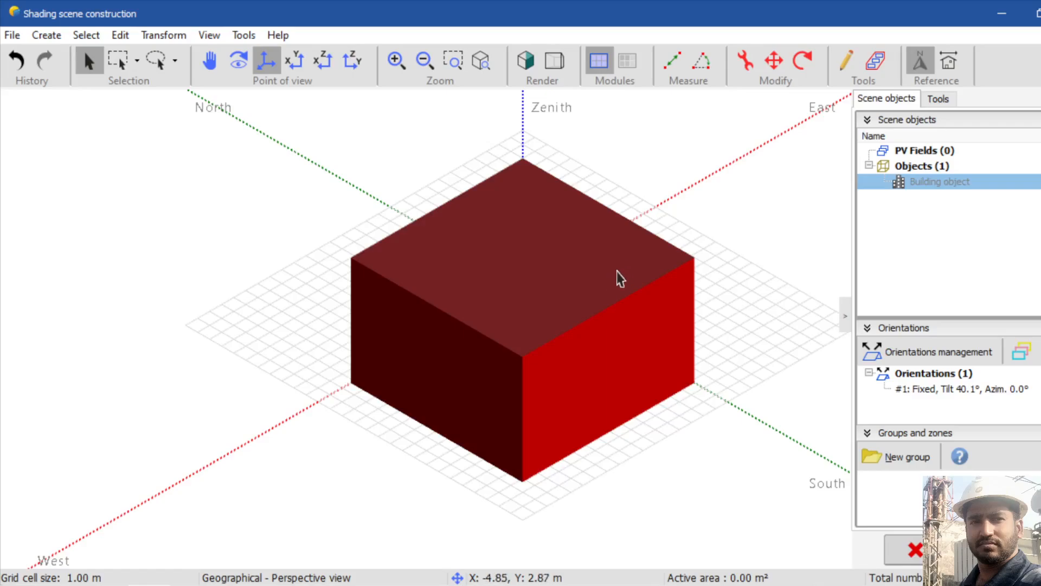
double_click(655, 278)
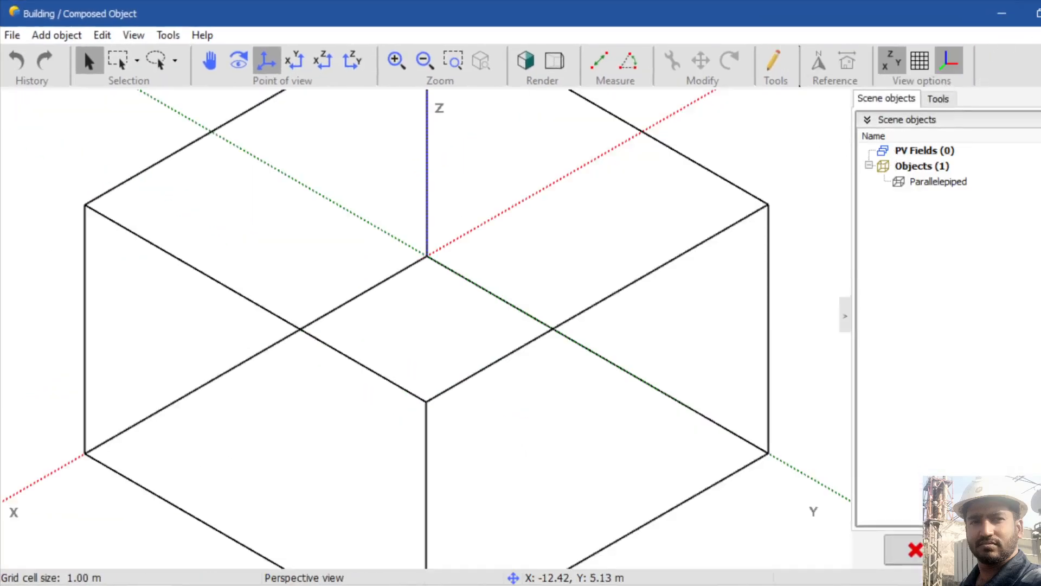
click(1040, 13)
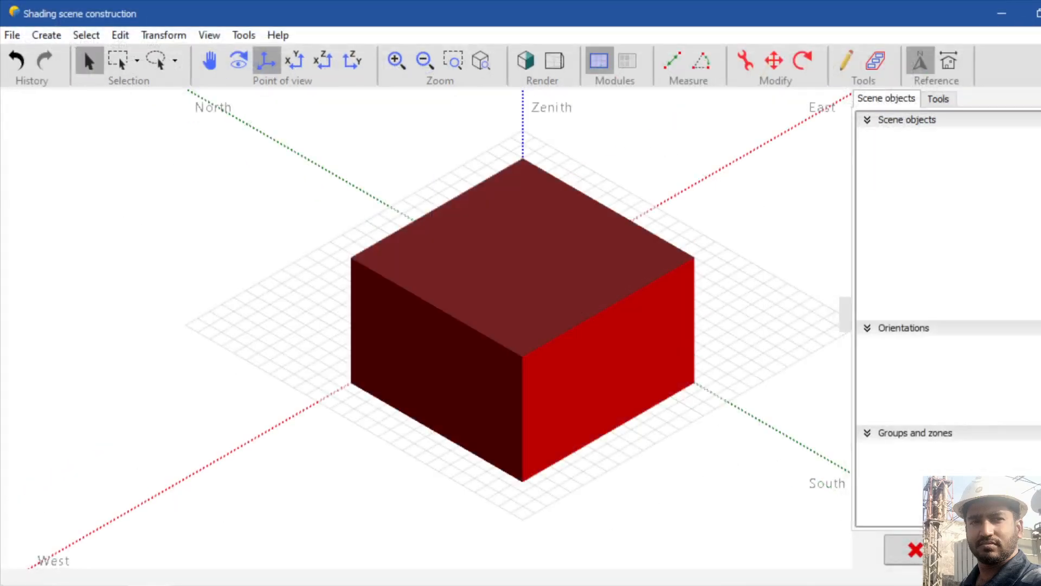
click(774, 61)
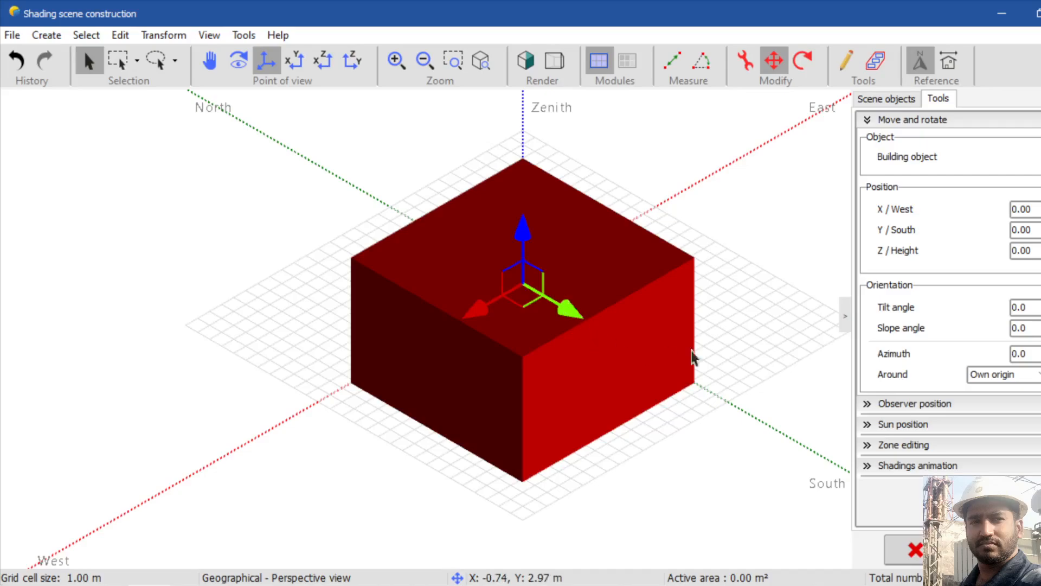
drag(1027, 353, 1012, 355)
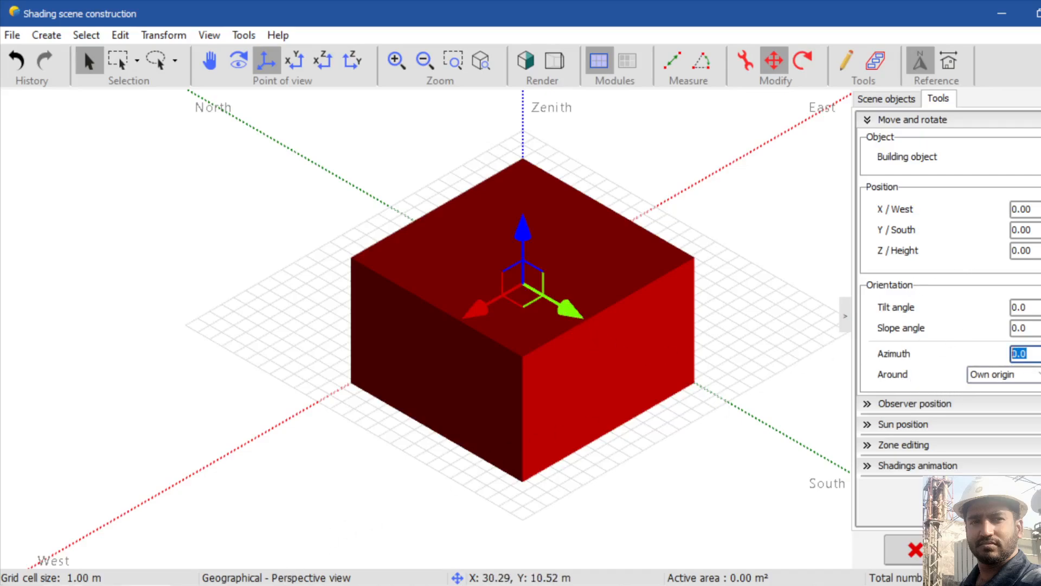
click(117, 585)
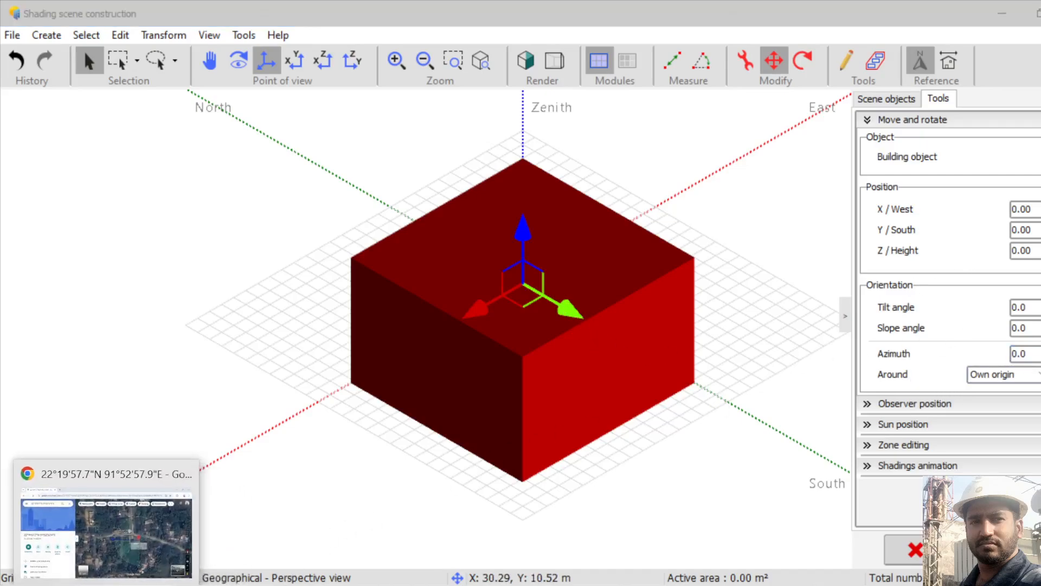
click(146, 585)
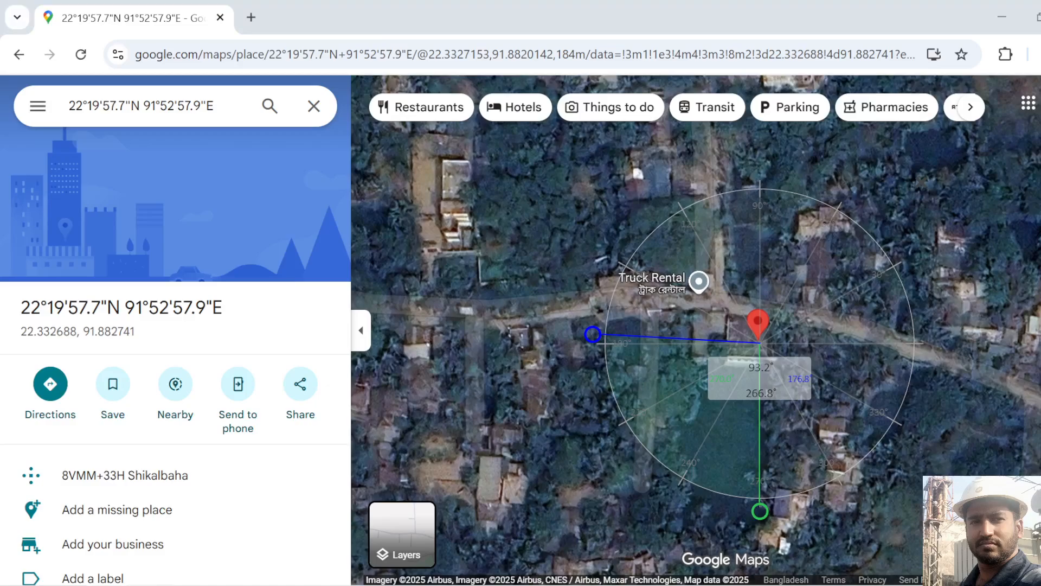
text(93.2)
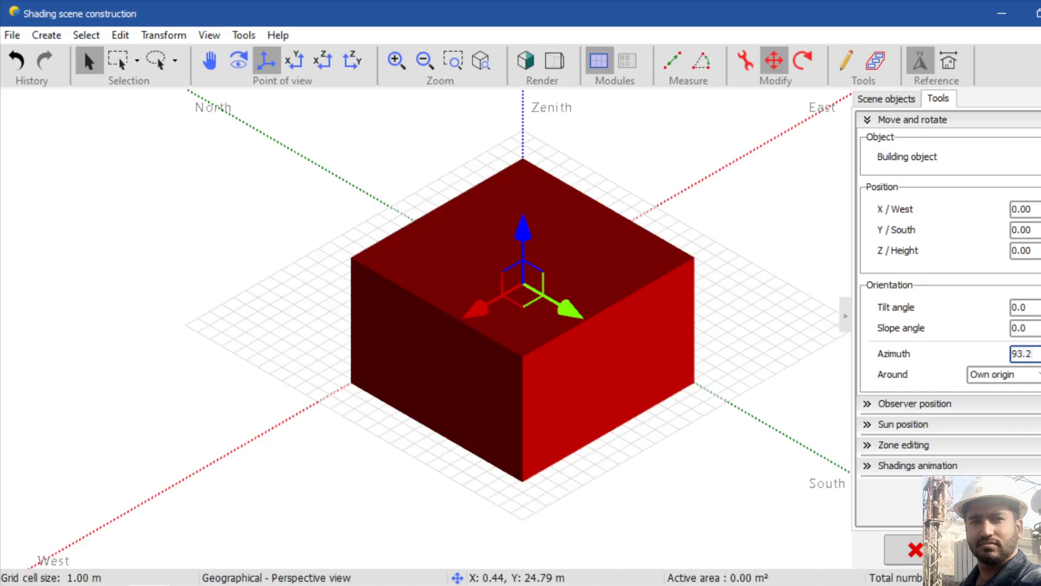
key(Return)
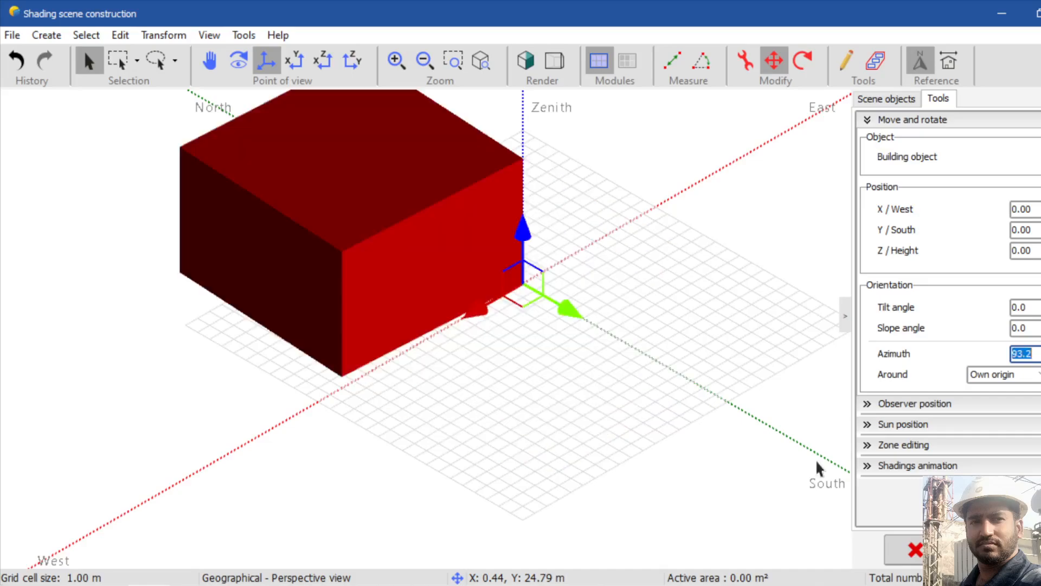
Examine the rotated building's orientation from the south side and compare it with the pinned building in Google Maps, moving the protractor off it.
click(238, 60)
drag(767, 309, 601, 291)
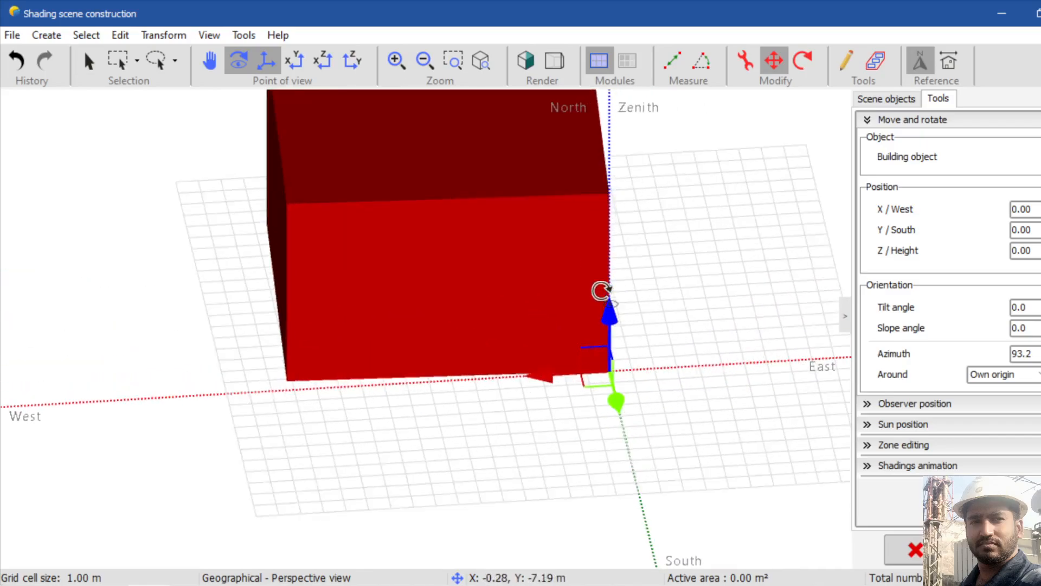
scroll(601, 291, down, 4)
click(209, 60)
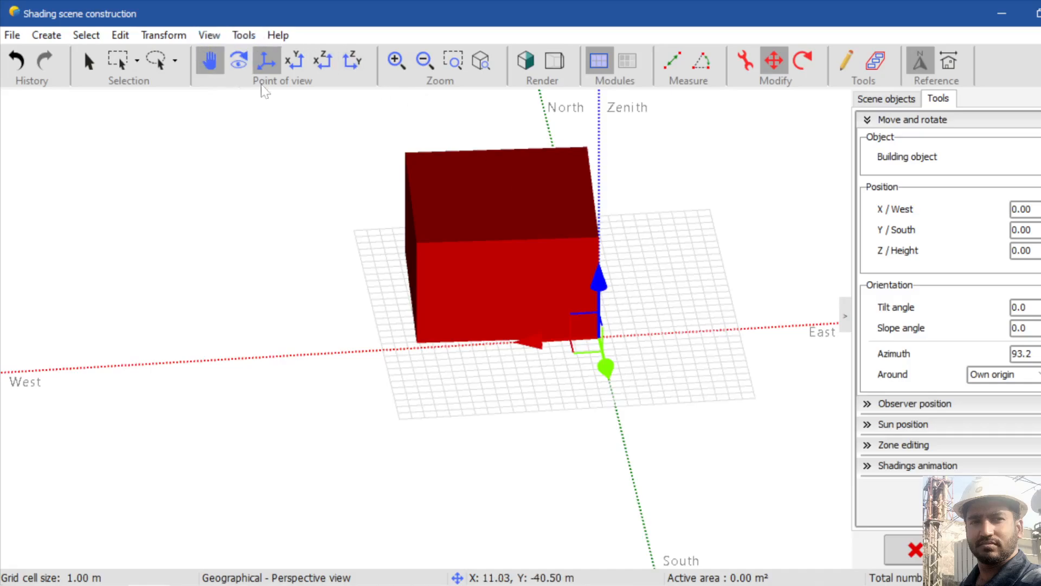
drag(693, 284, 584, 396)
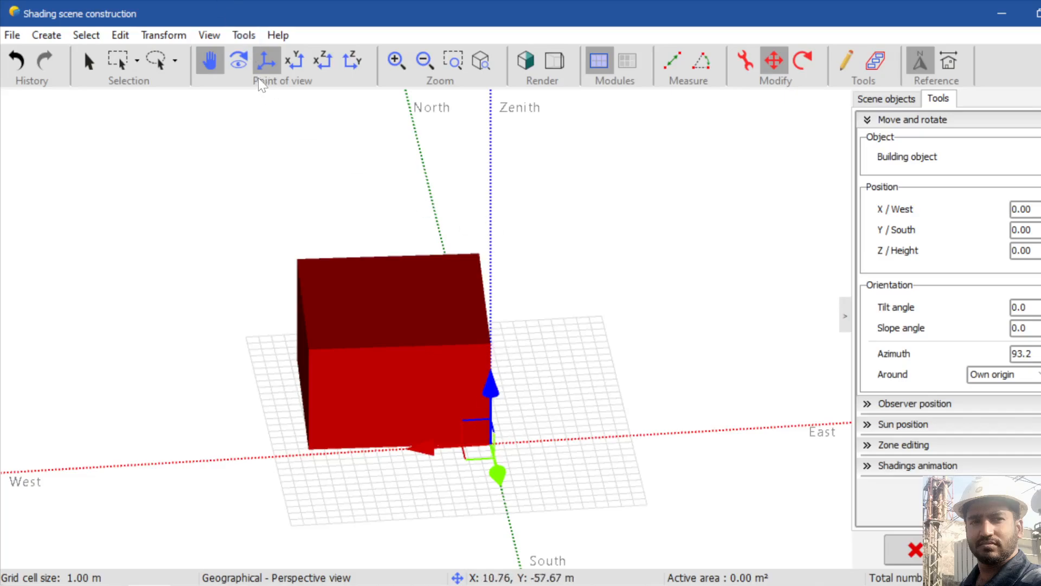
click(238, 60)
drag(560, 434, 516, 112)
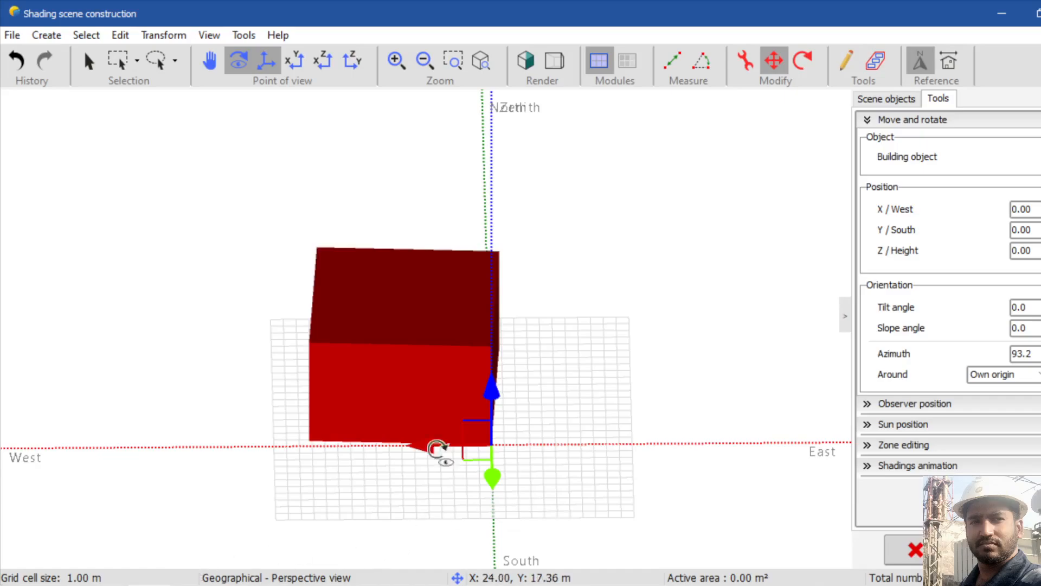
mouse_move(192, 585)
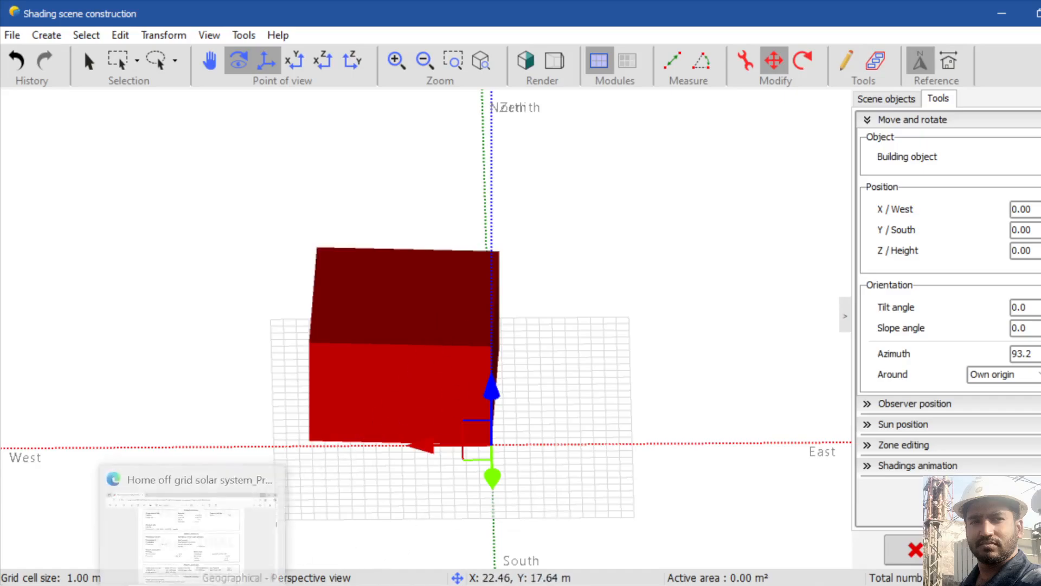
click(115, 585)
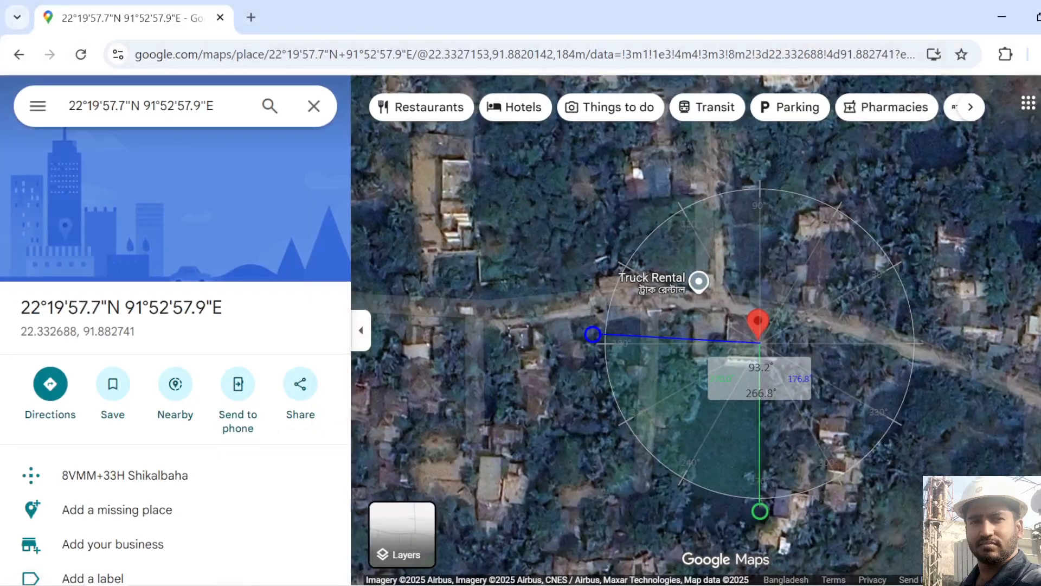
drag(790, 332, 1035, 216)
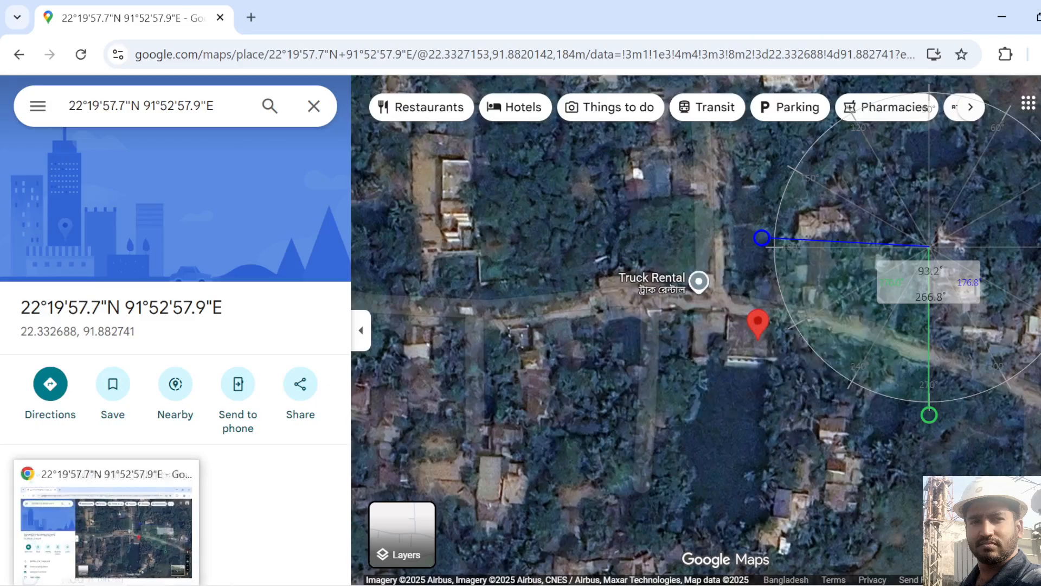
click(143, 584)
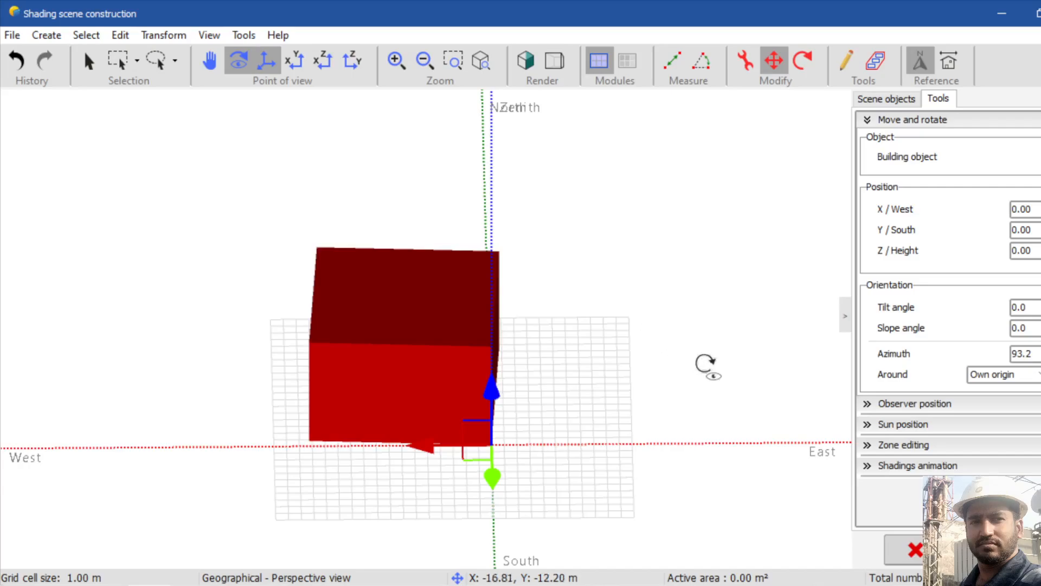
Create a rectangular PV plane sized by modules, with 4 landscape modules in length and 1 in height.
click(44, 35)
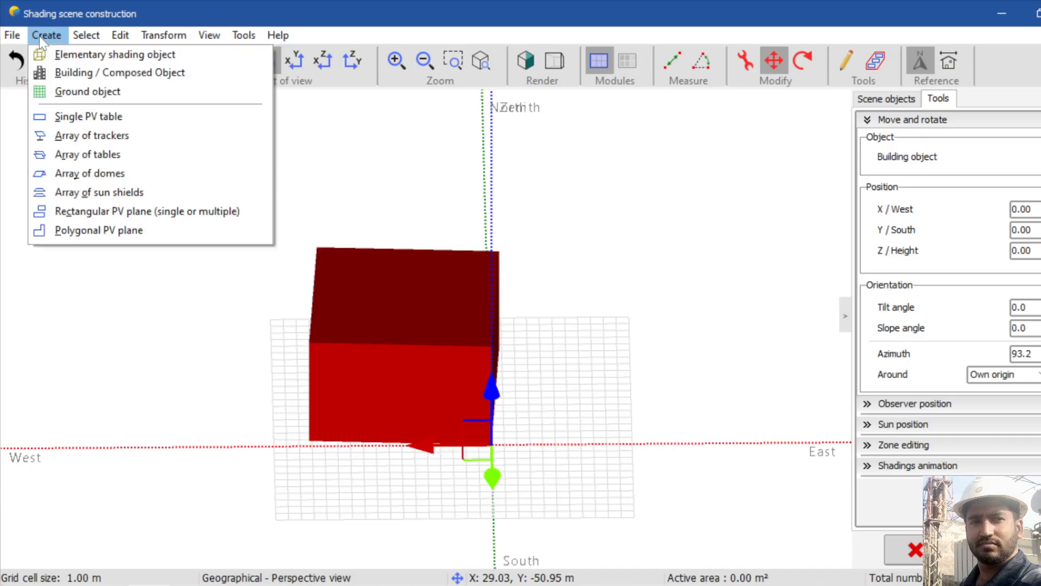
click(135, 209)
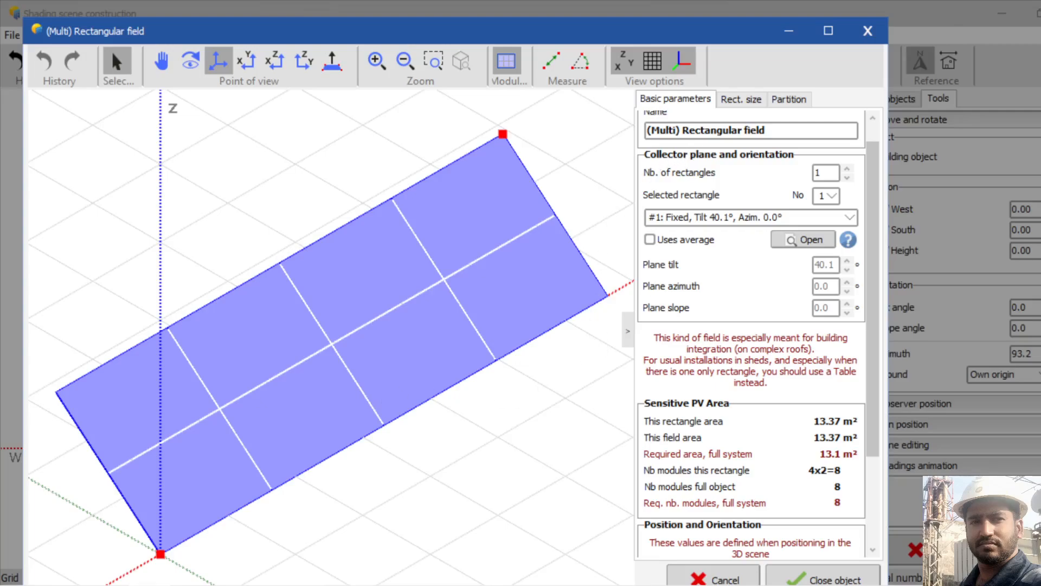
click(729, 101)
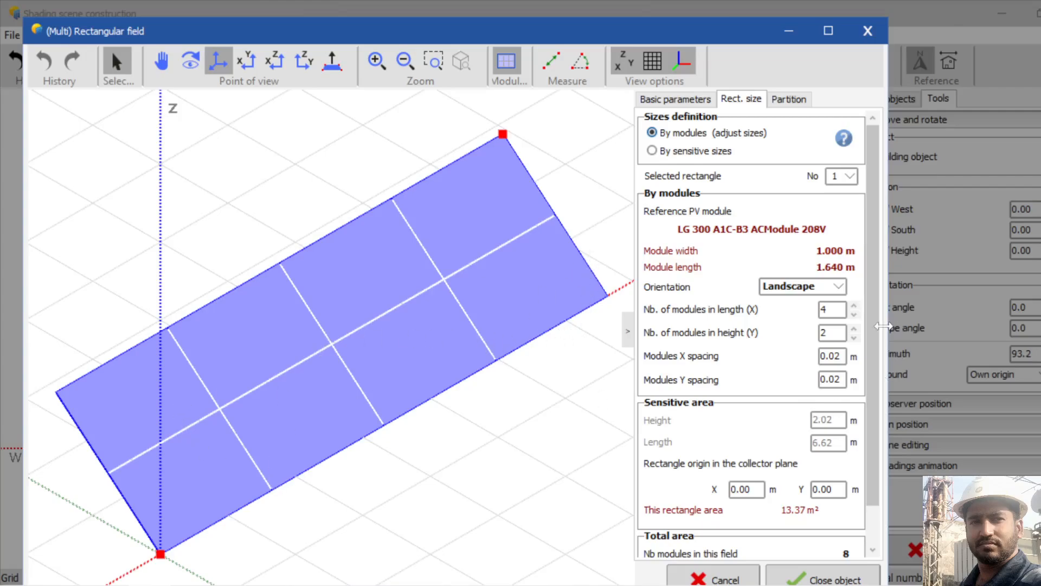
click(855, 338)
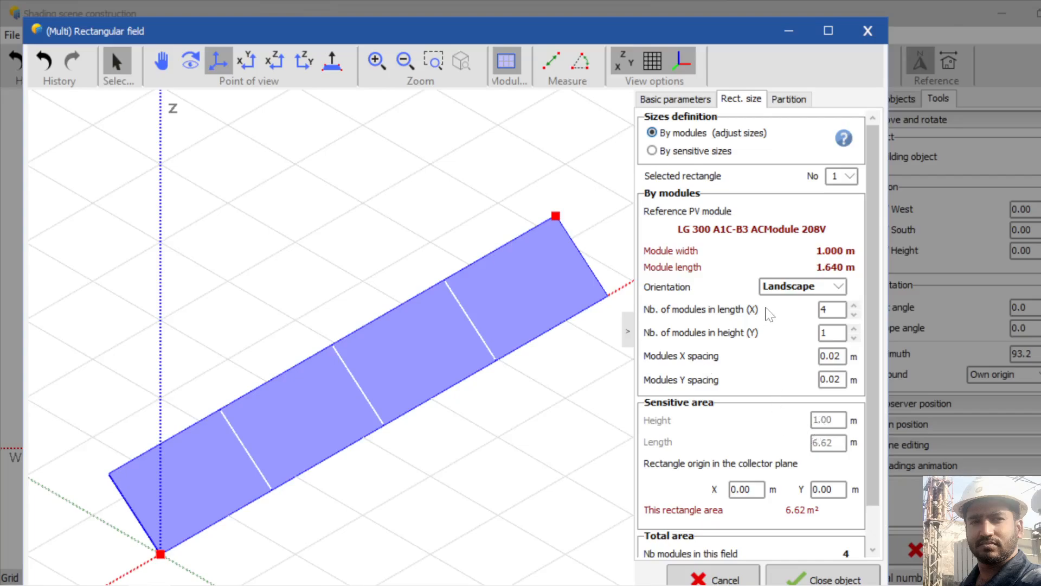
Try the portrait module orientation for the PV rectangle and switch it back to landscape.
click(789, 100)
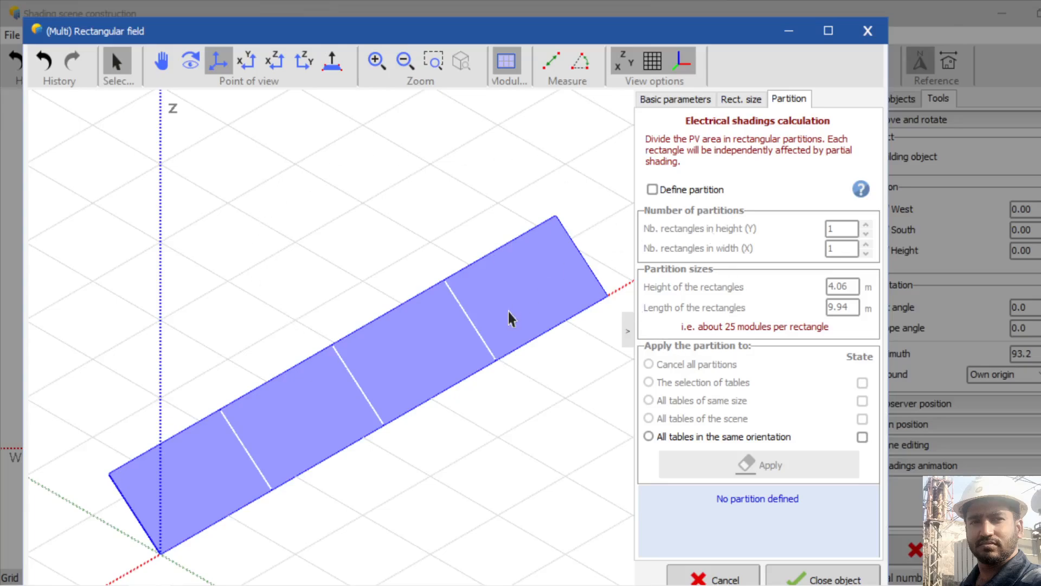
click(741, 102)
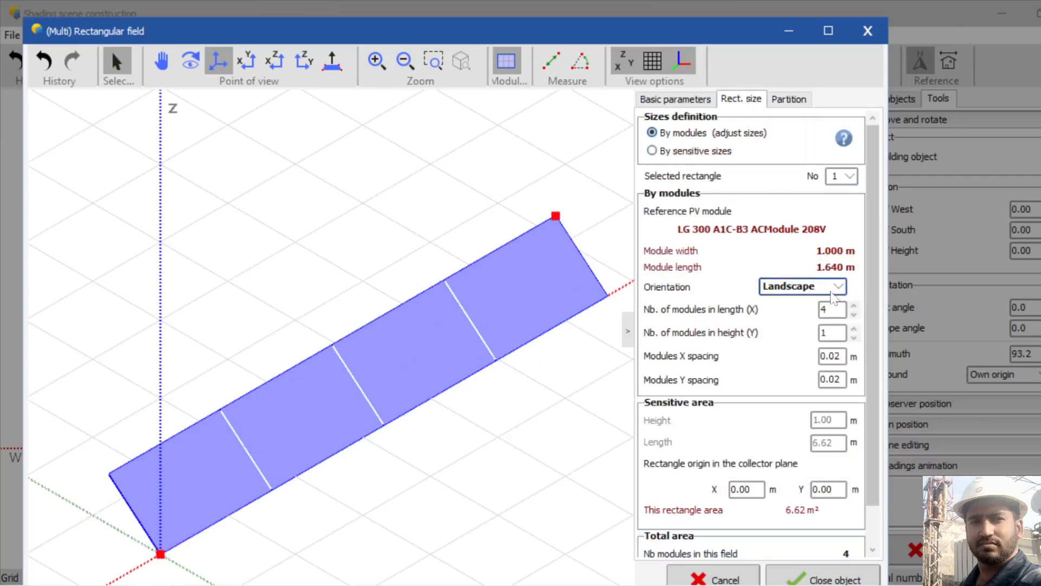
click(839, 287)
click(781, 313)
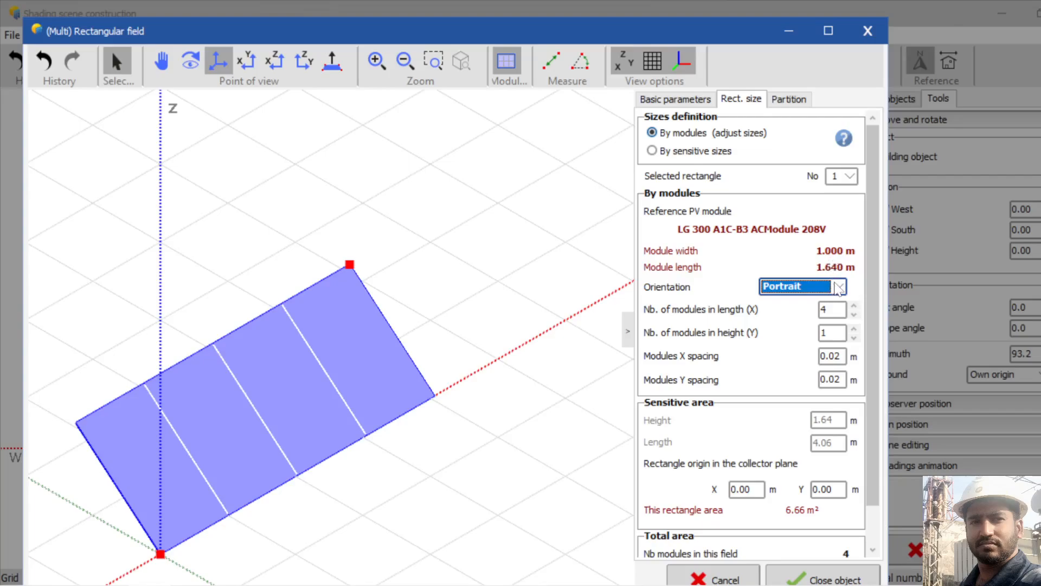
click(834, 286)
click(813, 302)
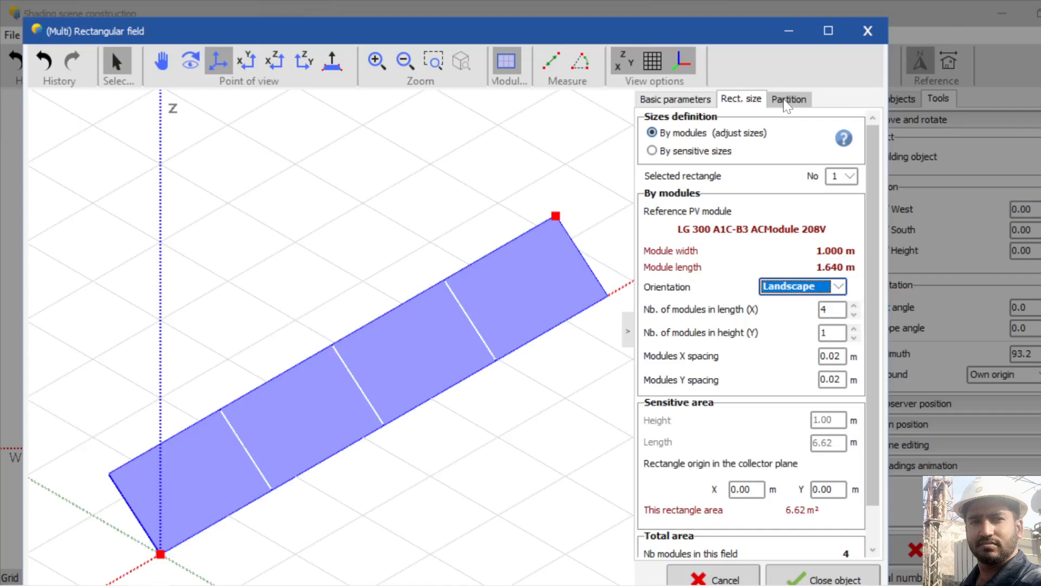
Define an electrical shading partition of 1 rectangle in height and 1 in width, and close the PV field into the scene.
click(786, 101)
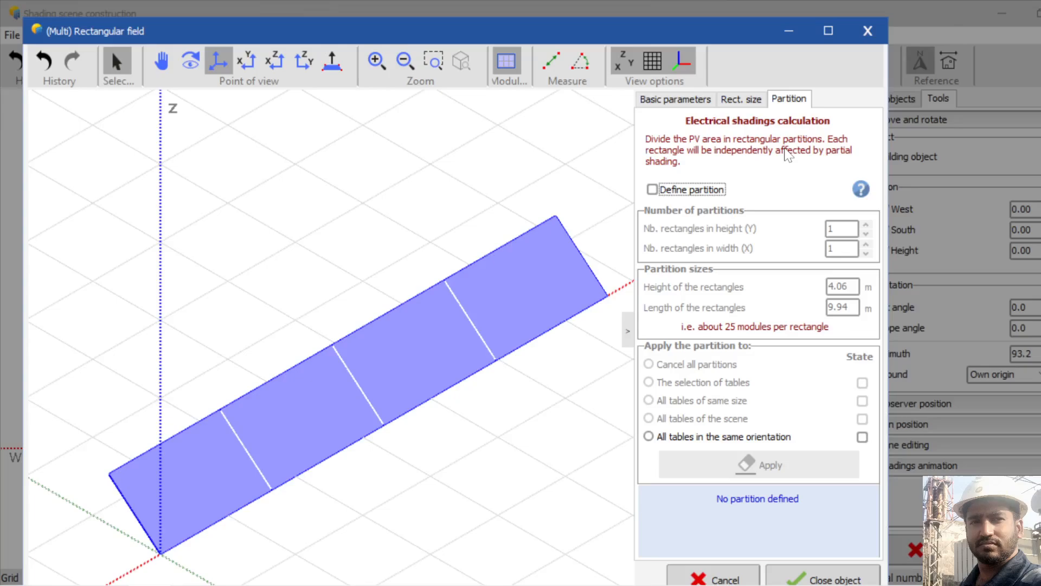
click(652, 189)
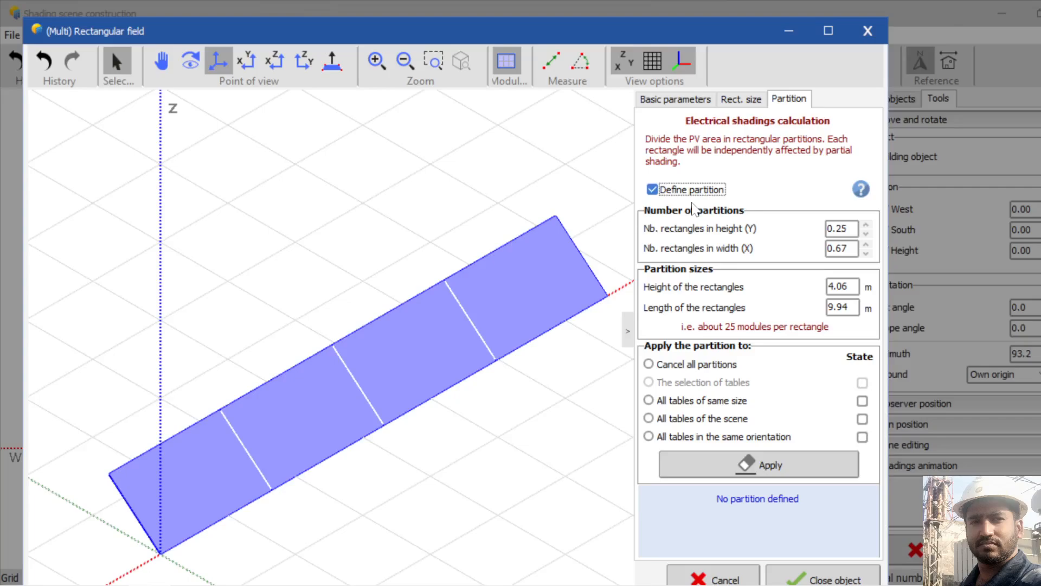
click(866, 234)
click(866, 253)
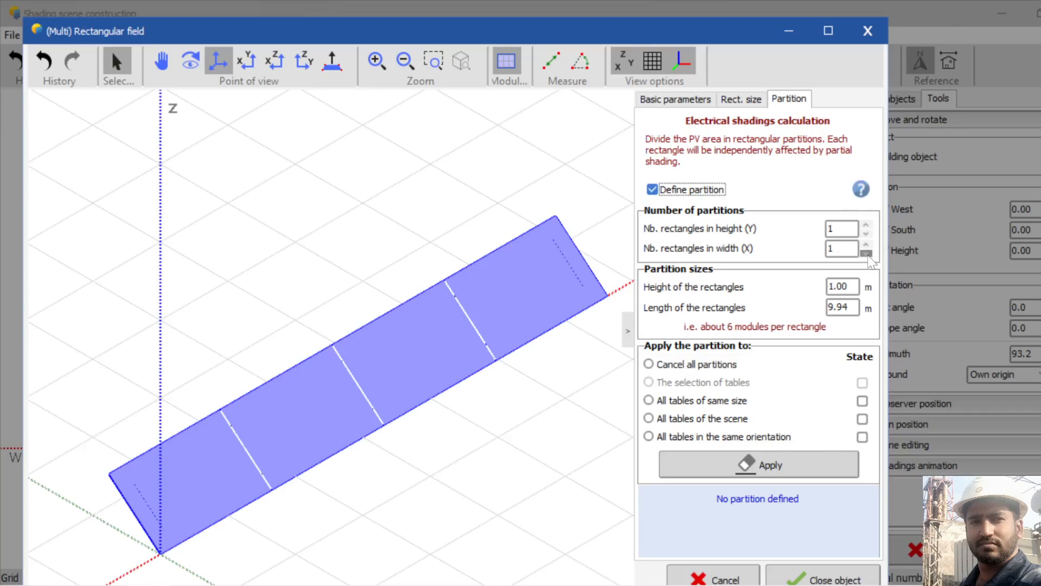
click(845, 578)
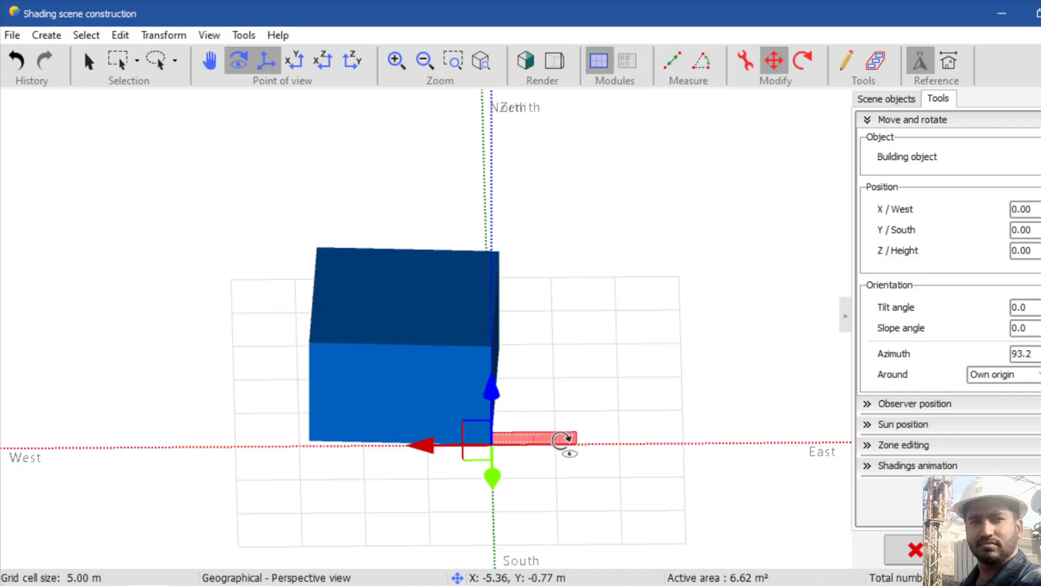
Select the PV field, move it to the building's north edge at about -14.5 m Y/South and raise it to about 8.9 m height.
click(495, 478)
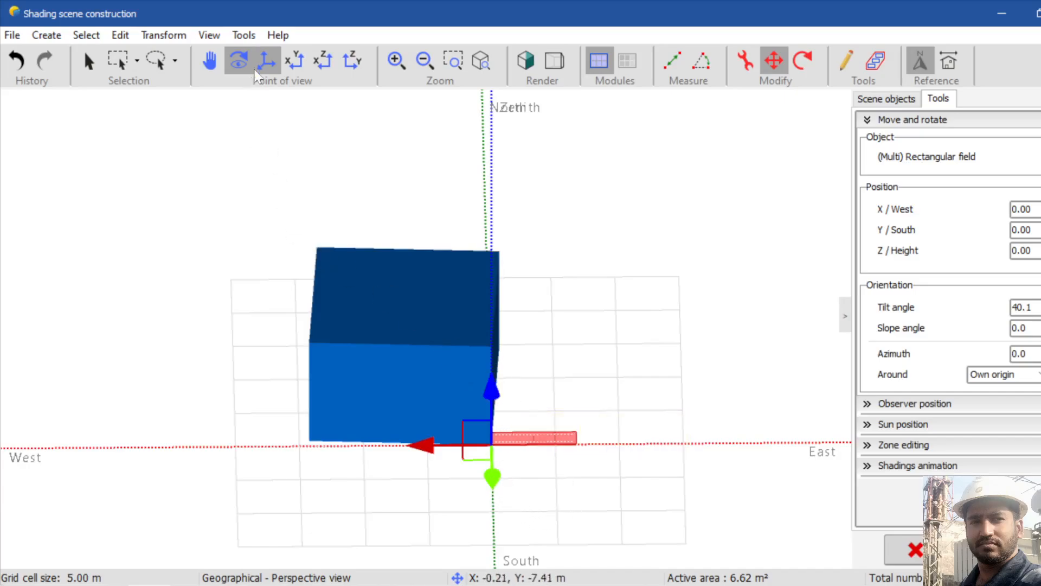
click(296, 61)
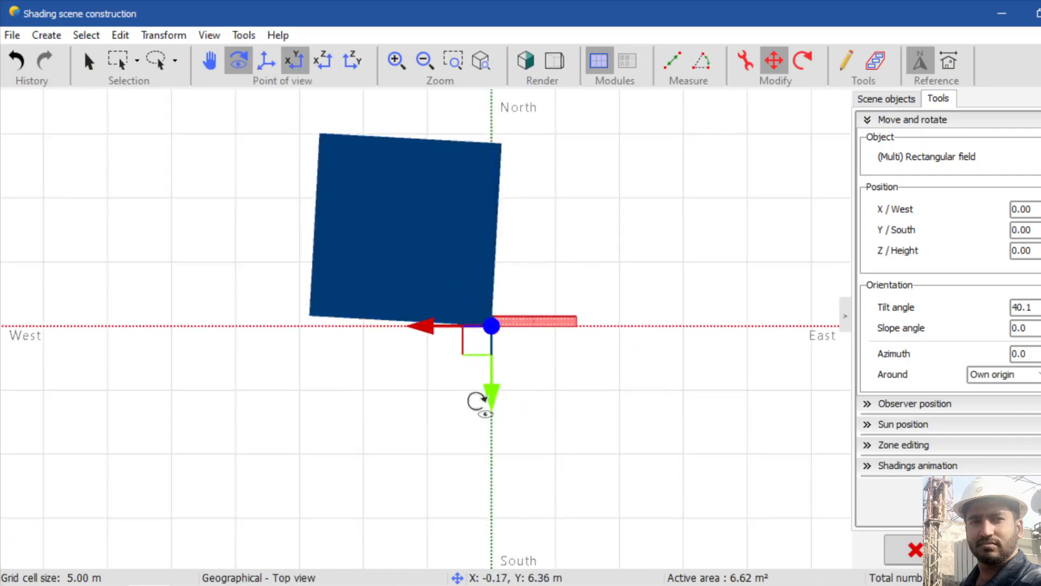
drag(489, 394, 482, 211)
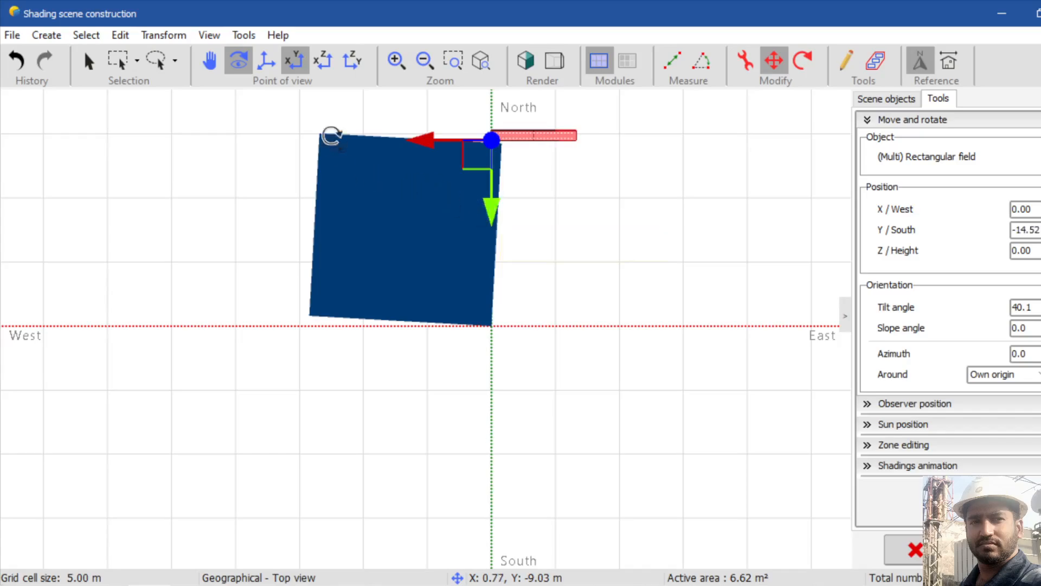
click(266, 60)
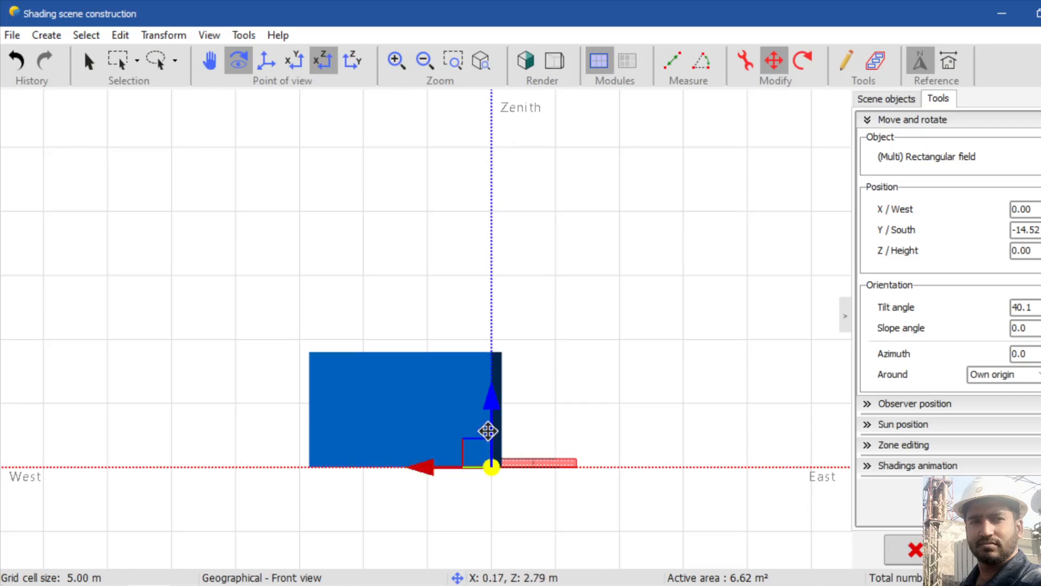
drag(491, 405, 484, 293)
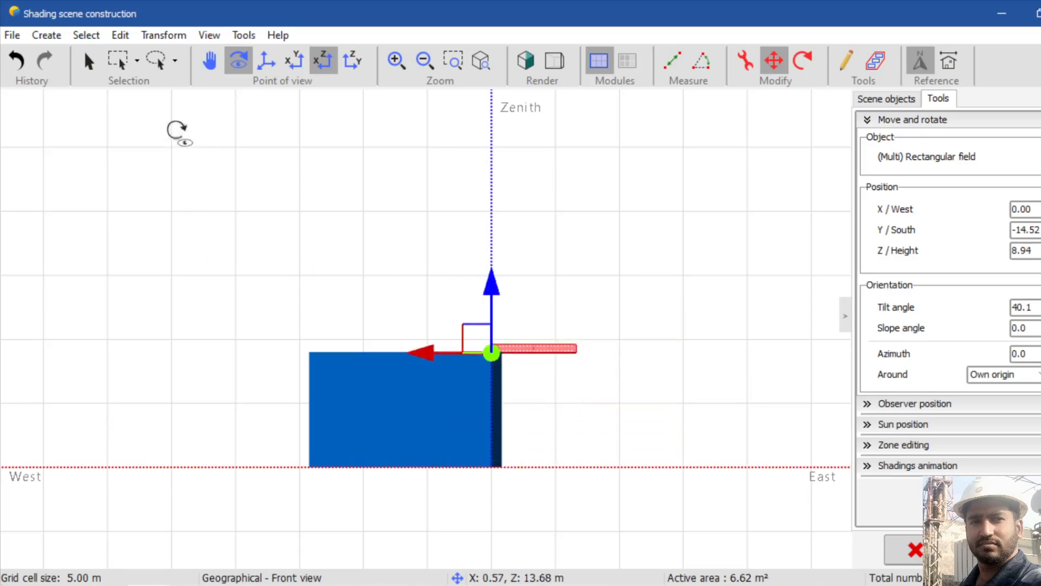
Shift the PV field over the roof to about 9.95 m X/West and -3.23 m Y/South, and set its height to 9.20 m.
click(261, 67)
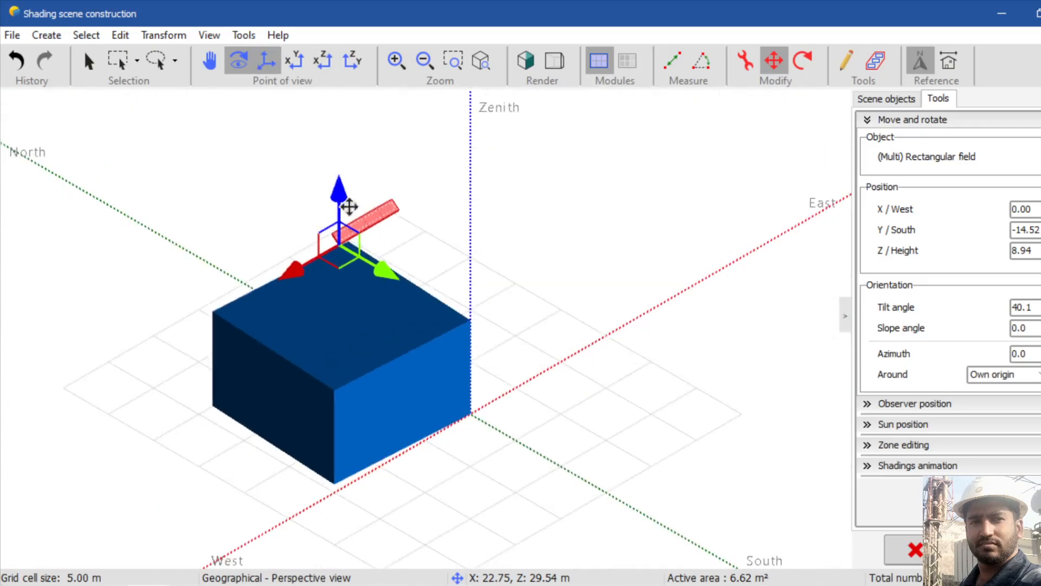
drag(342, 256, 354, 367)
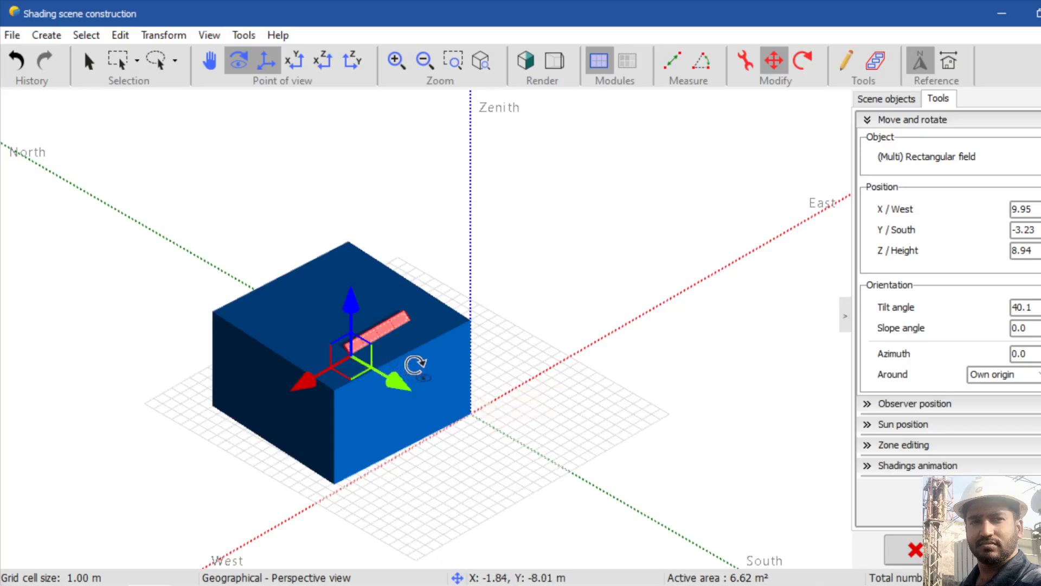
drag(1034, 251, 1012, 250)
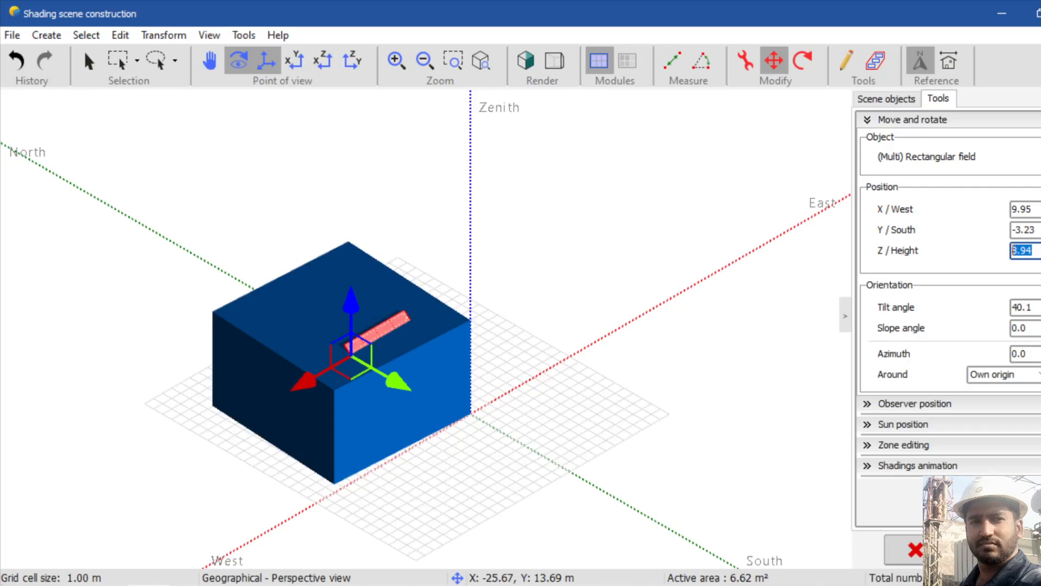
text(9.2)
key(Return)
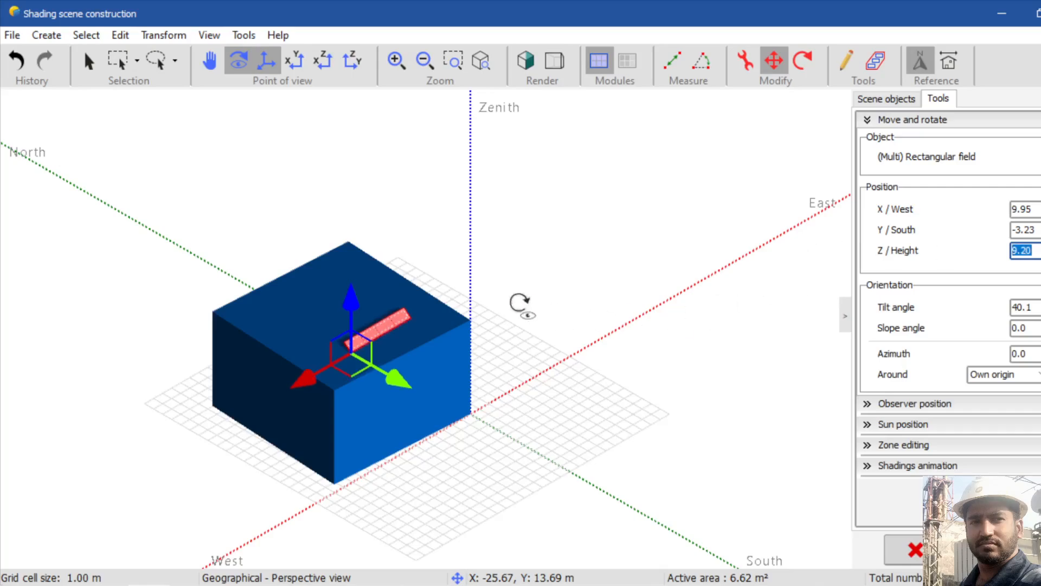
Examine the PV field's tilt and clearance above the roof from the building's west and southwest sides.
drag(240, 453, 422, 340)
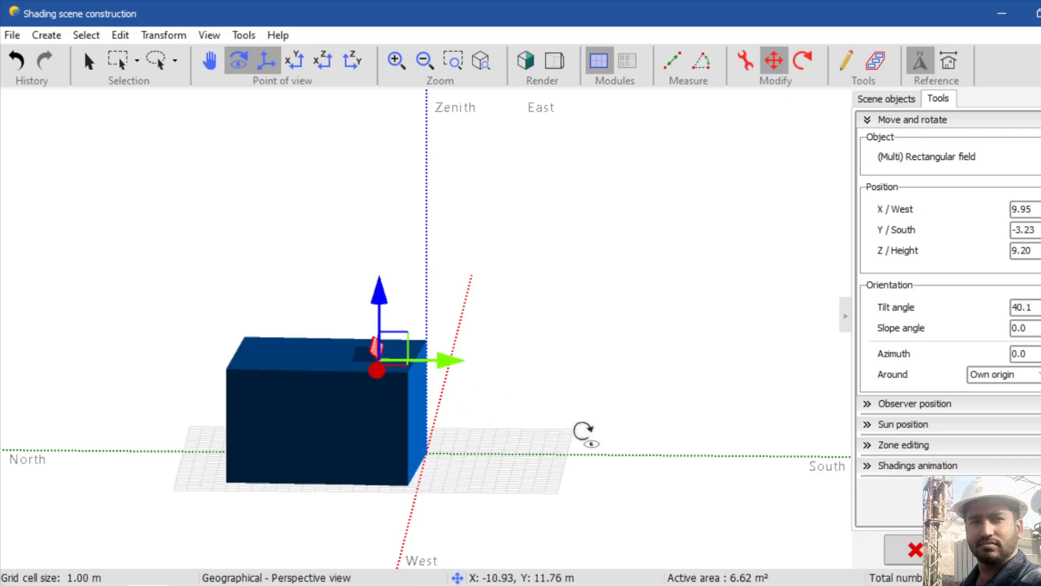
scroll(507, 406, up, 3)
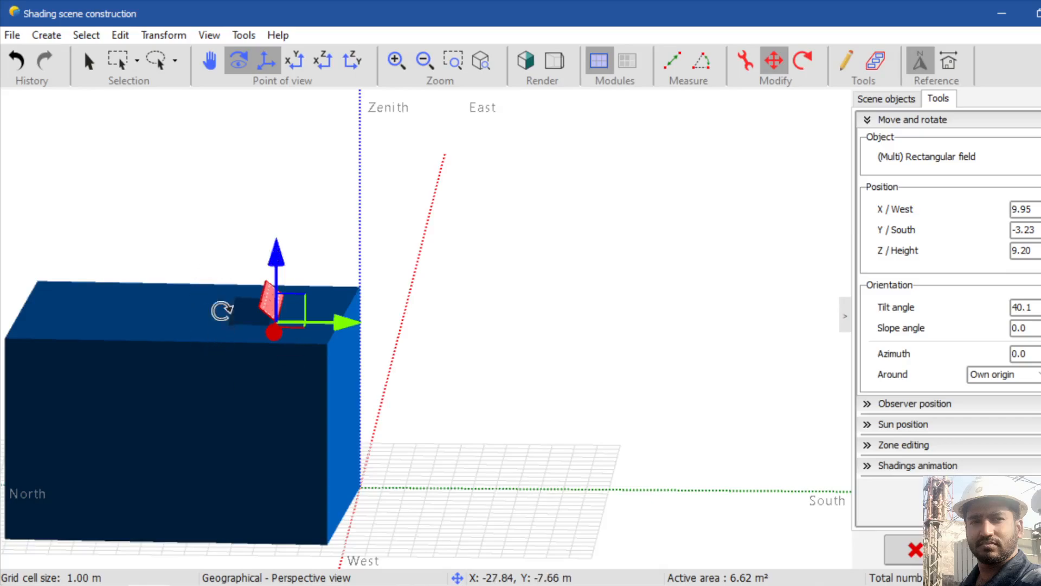
drag(169, 372, 141, 373)
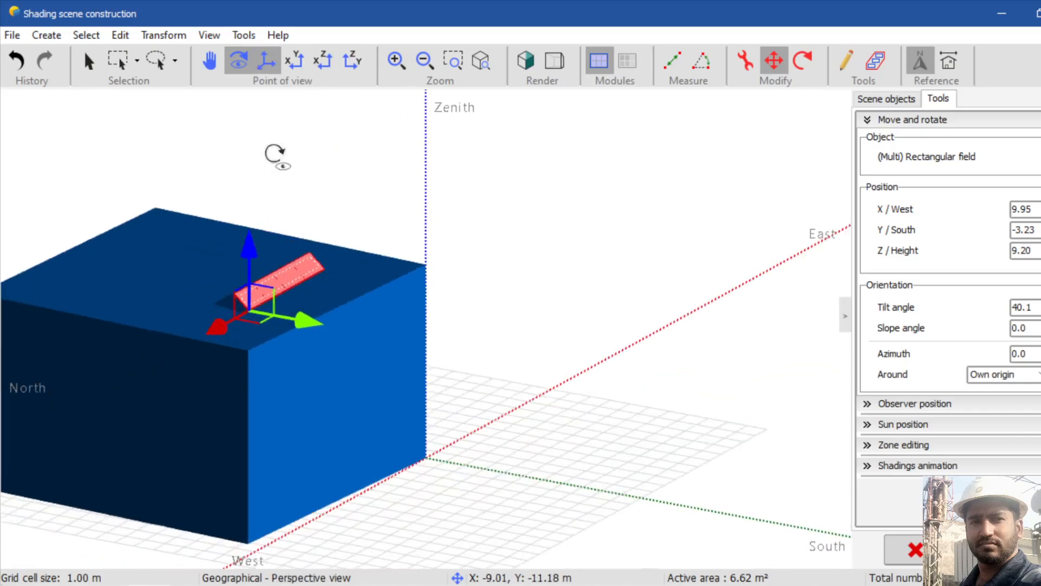
click(209, 61)
drag(337, 266, 472, 252)
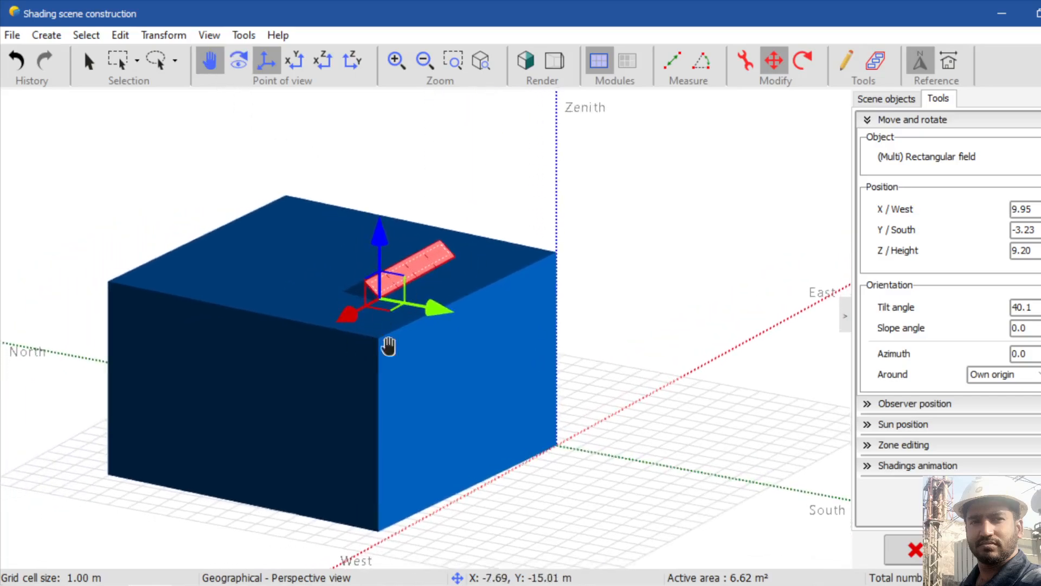
click(237, 66)
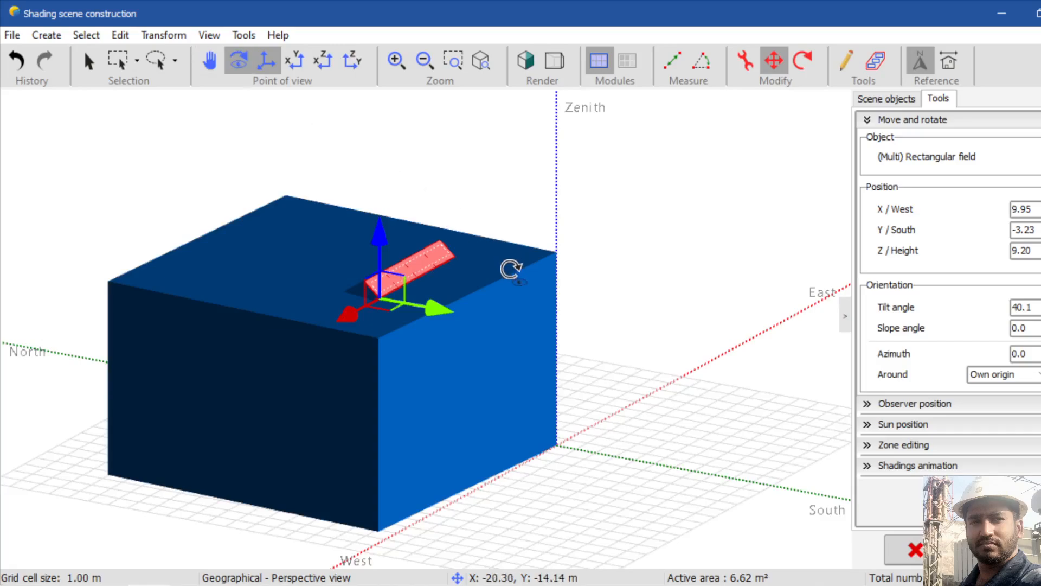
drag(504, 330, 401, 384)
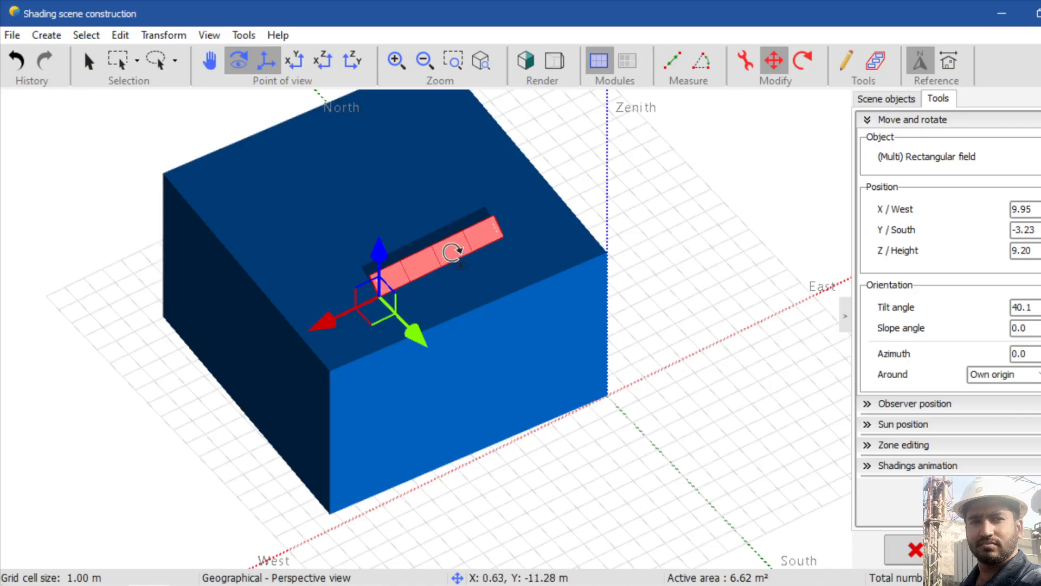
Close the Move and rotate tool, then copy the rooftop PV field and paste a duplicate into the scene.
click(774, 68)
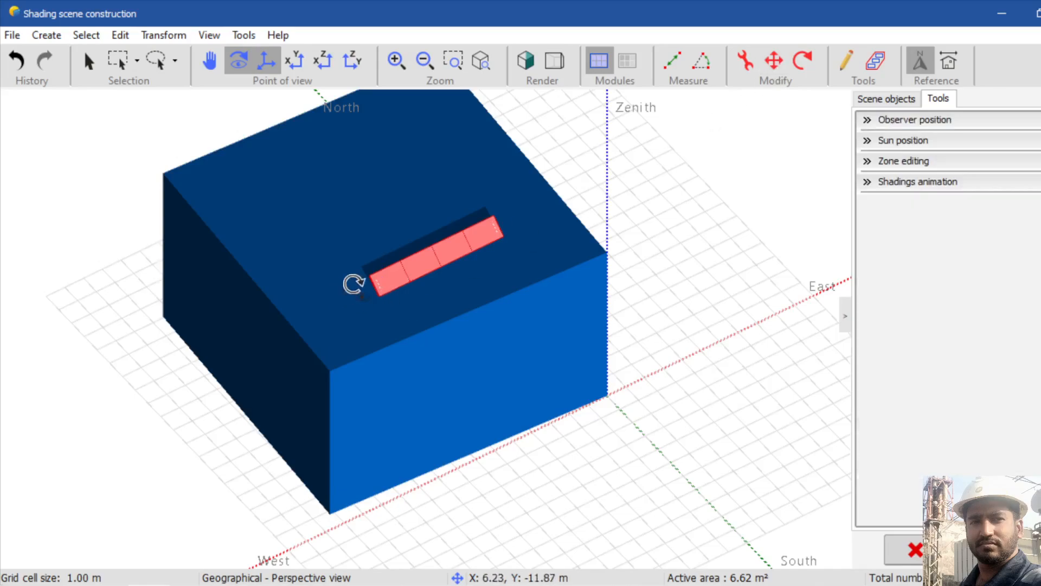
right_click(404, 274)
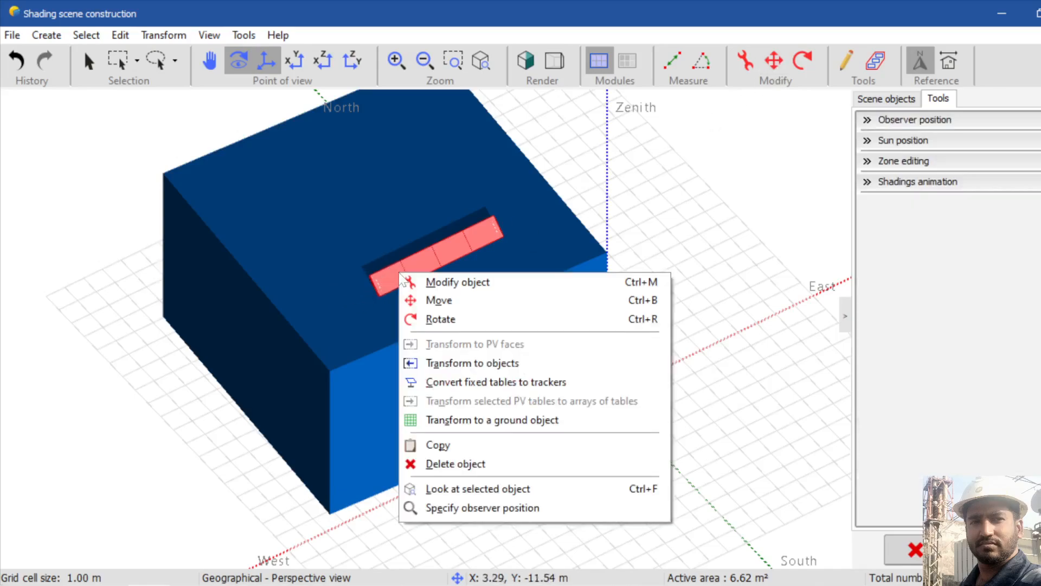
click(458, 444)
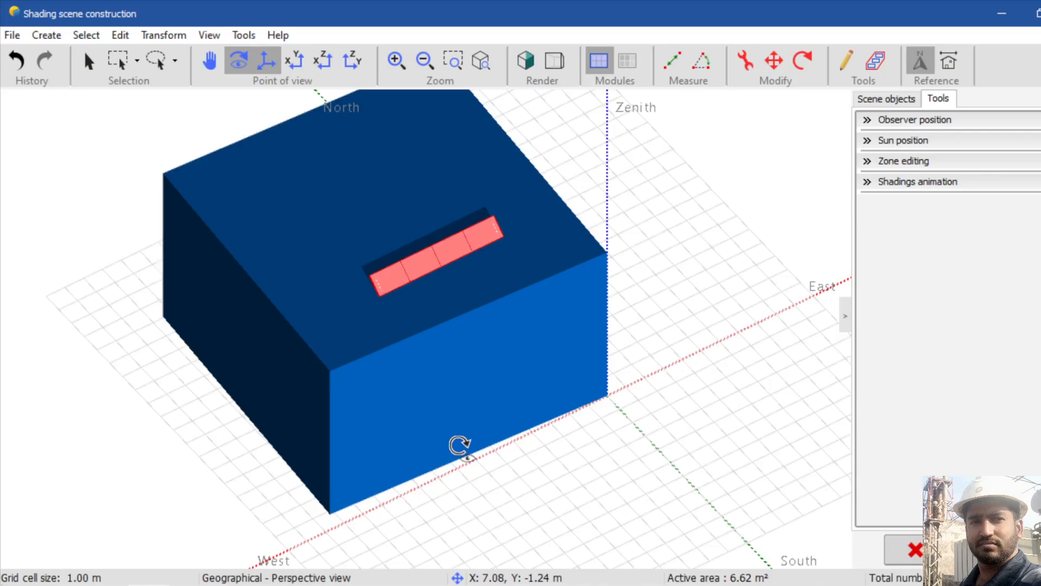
right_click(473, 236)
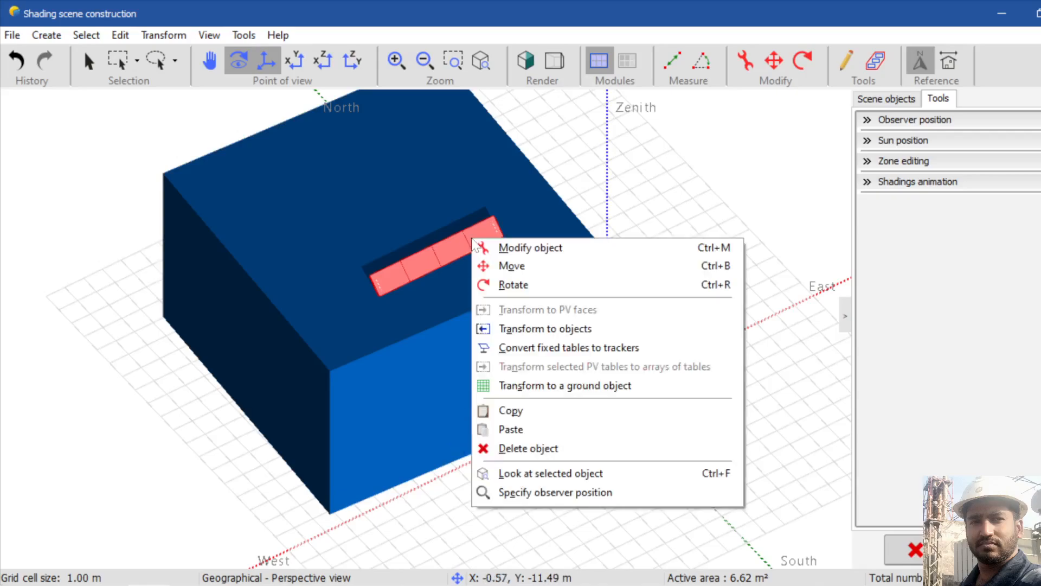
click(526, 429)
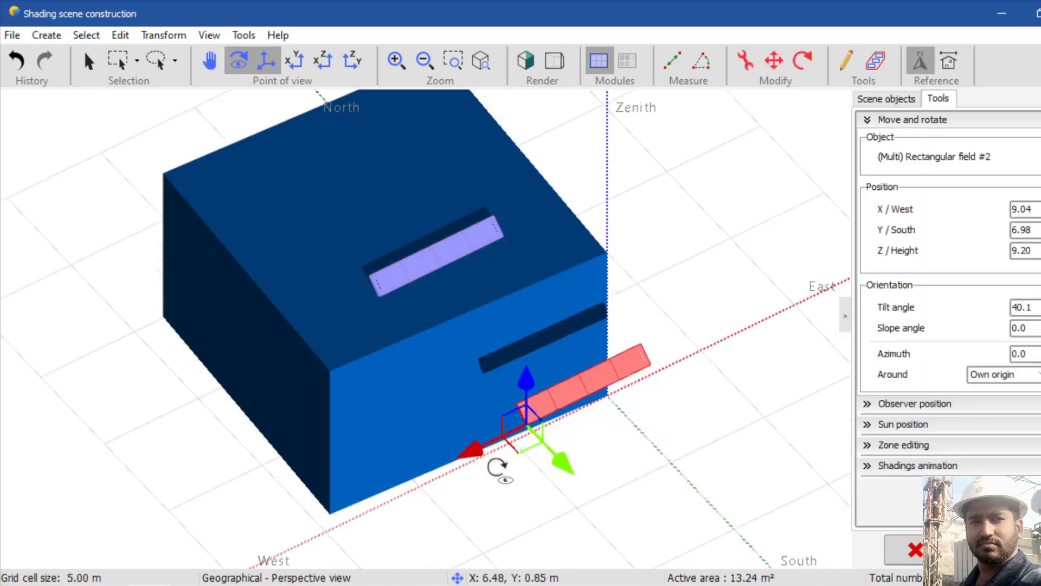
Move the duplicate PV field to about 16.15 m X/West and 1.59 m Y/South, and set its height to 9.20 m.
click(301, 64)
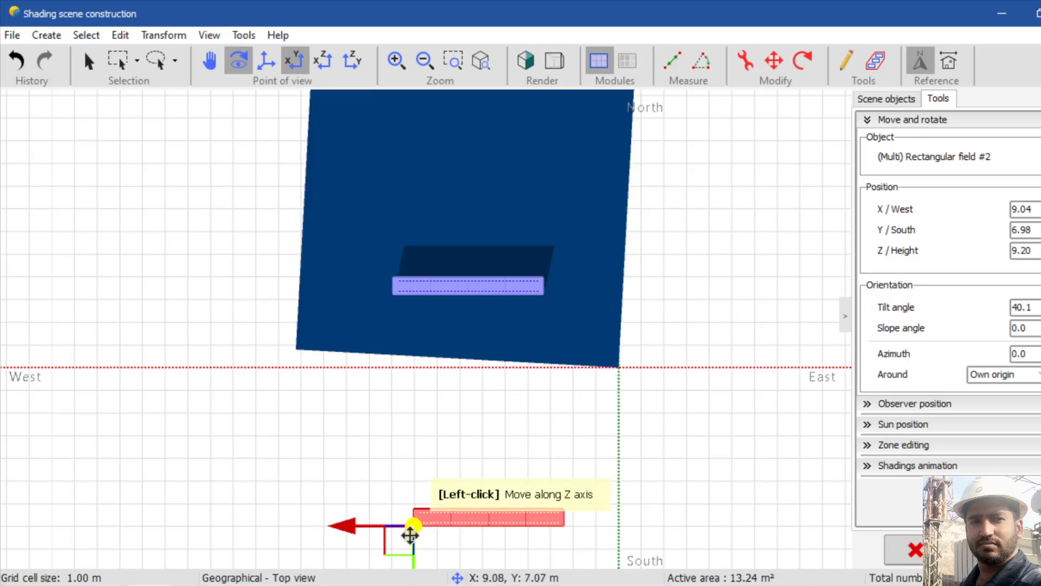
drag(401, 542, 428, 421)
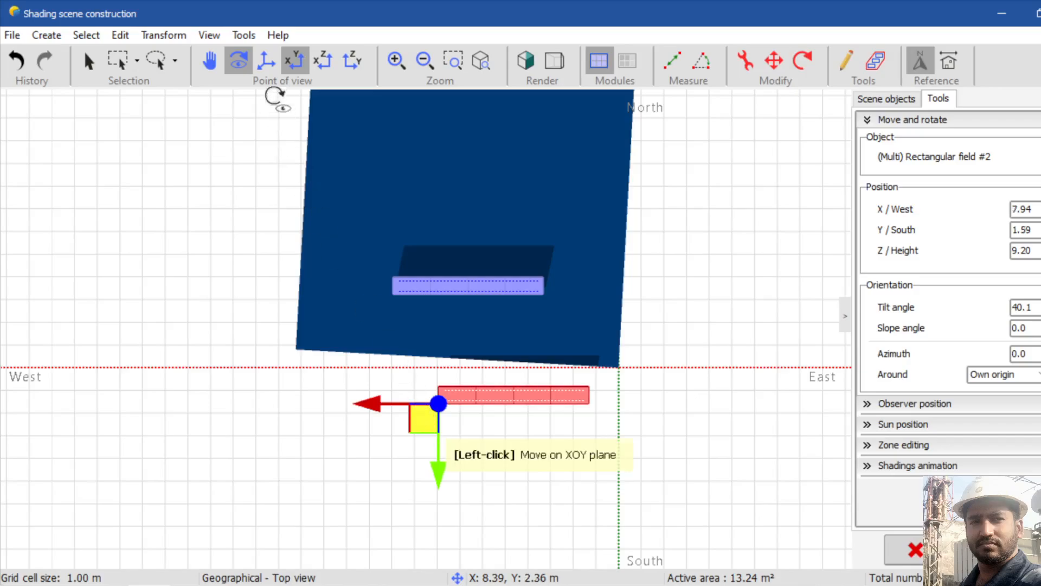
click(264, 64)
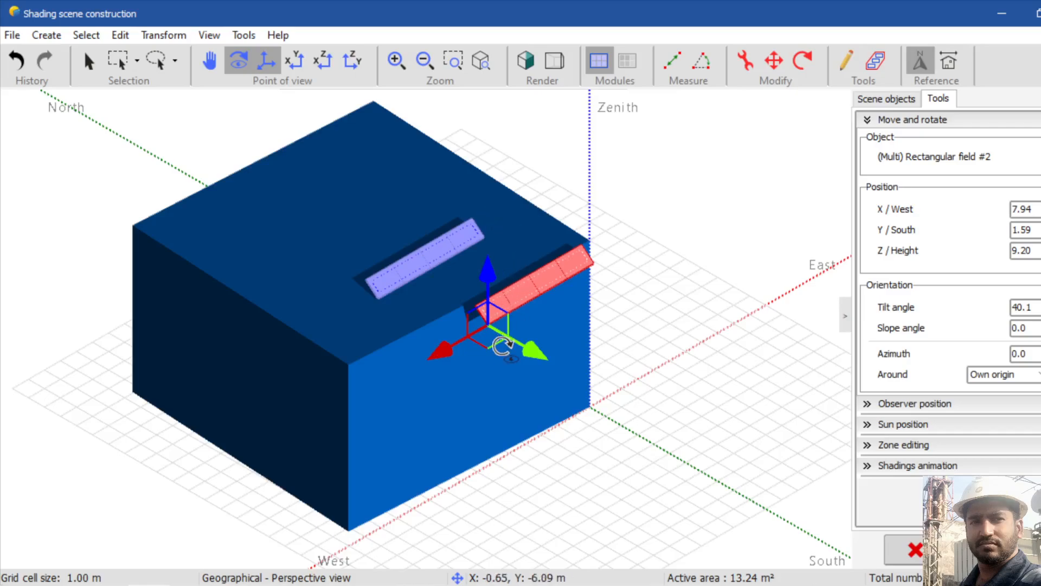
drag(483, 318, 349, 259)
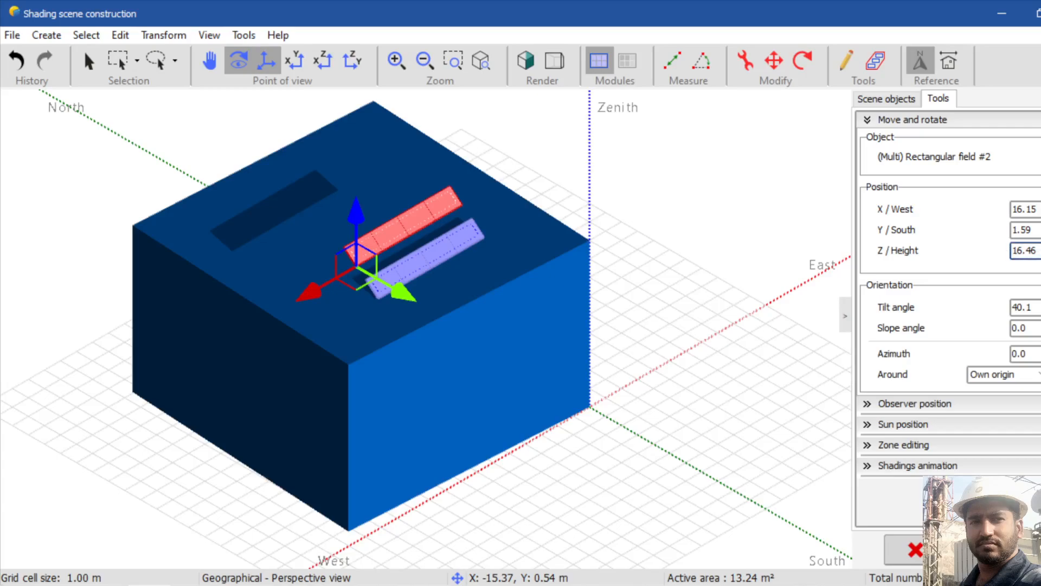
double_click(1024, 250)
text(9.2)
key(Return)
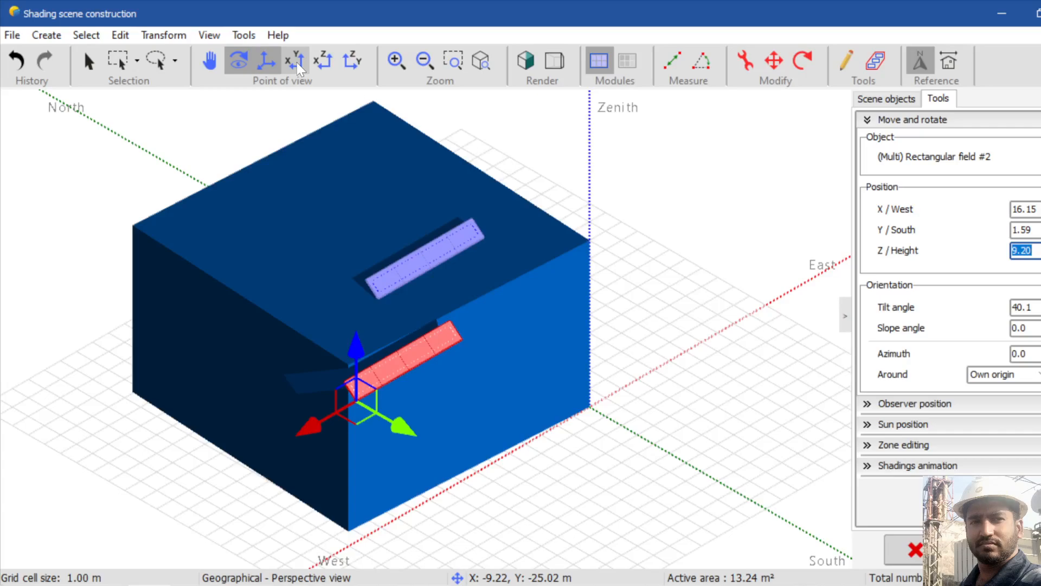
Place the duplicate PV field behind the first rooftop row at about 9.36 m X/West and -5.80 m Y/South, with its height set to 9.20 m.
click(320, 60)
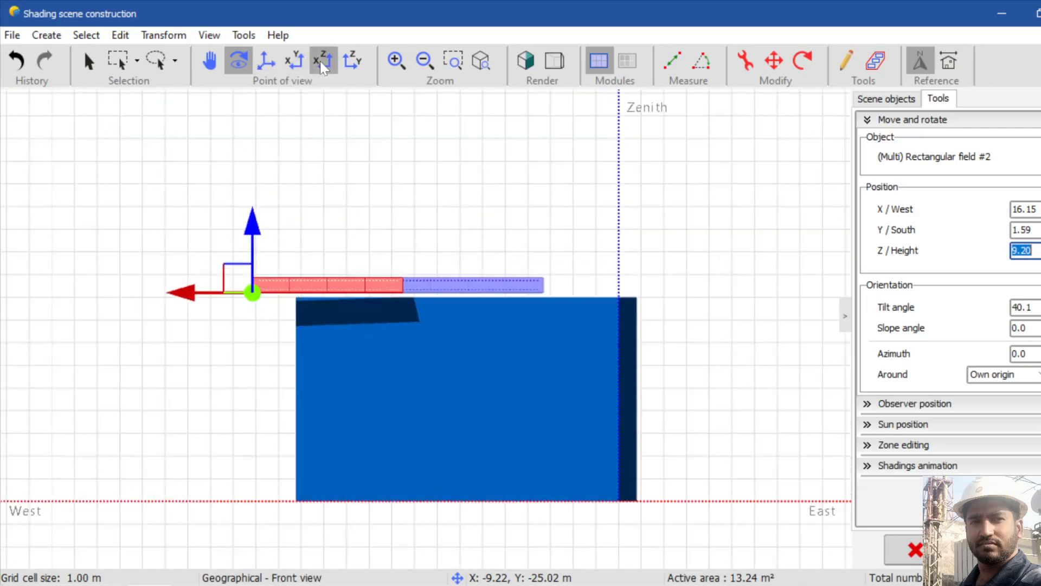
drag(243, 281, 393, 276)
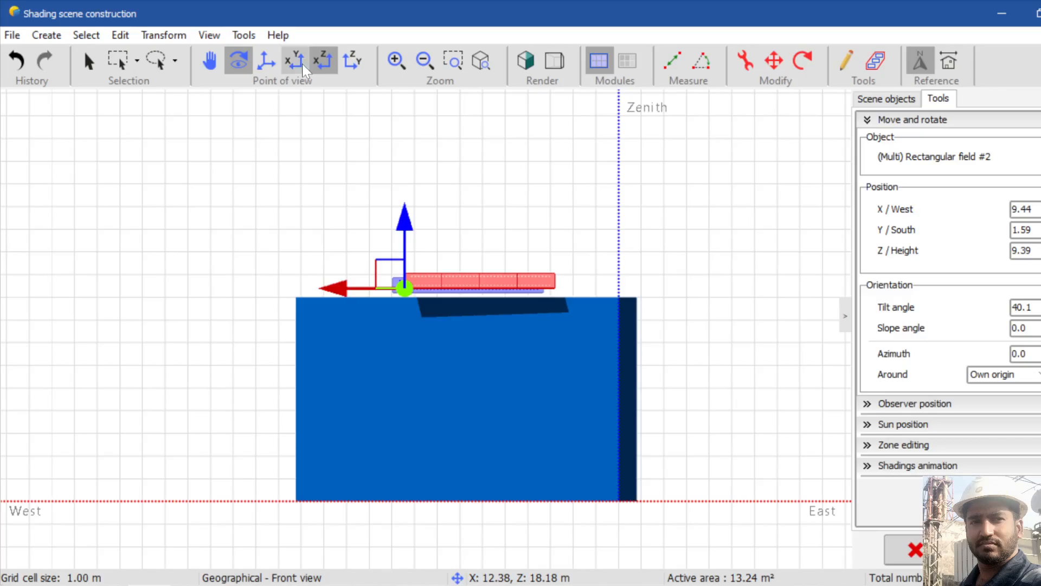
click(301, 63)
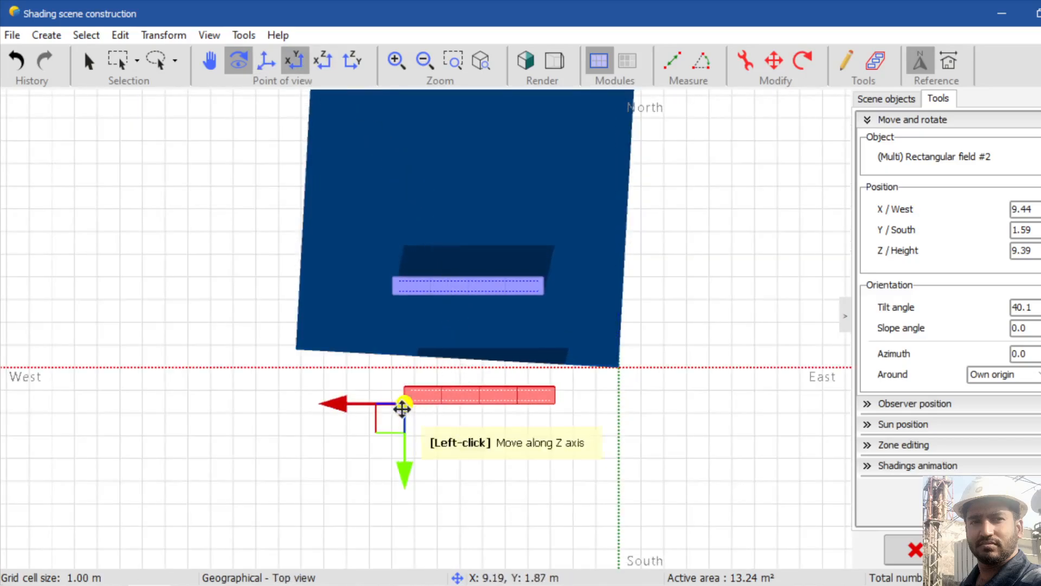
drag(390, 418, 395, 250)
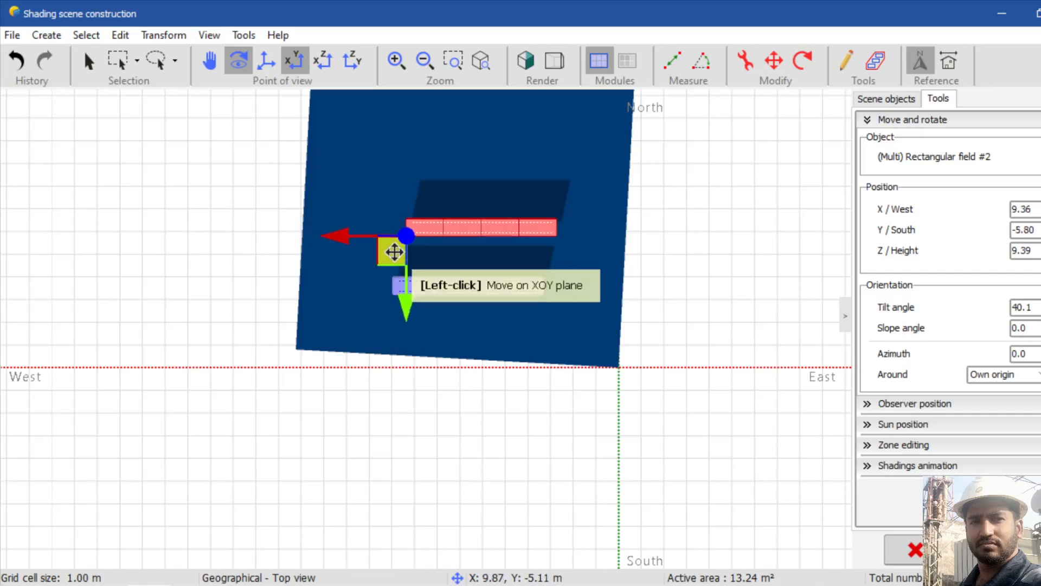
click(271, 66)
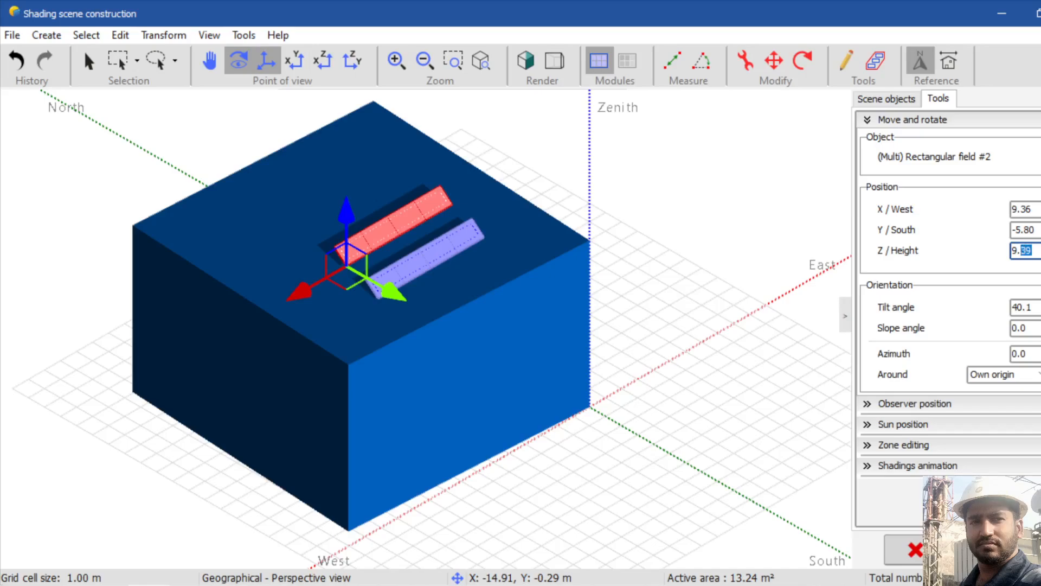
text(2)
key(Return)
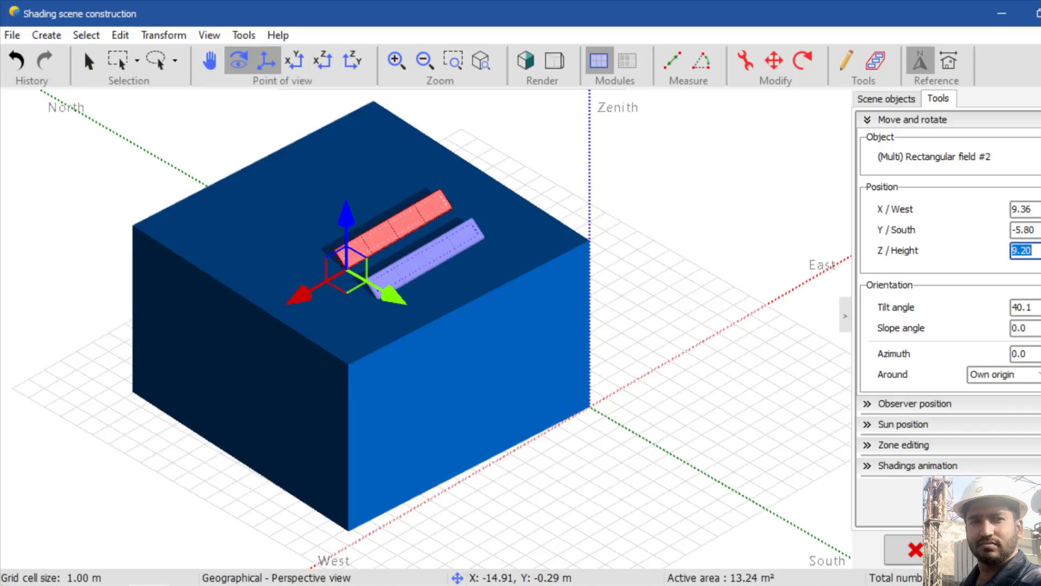
Run the shadings animation for 12/21/2024 with a step duration of 1 minute, viewing both rooftop rows.
drag(174, 522, 395, 345)
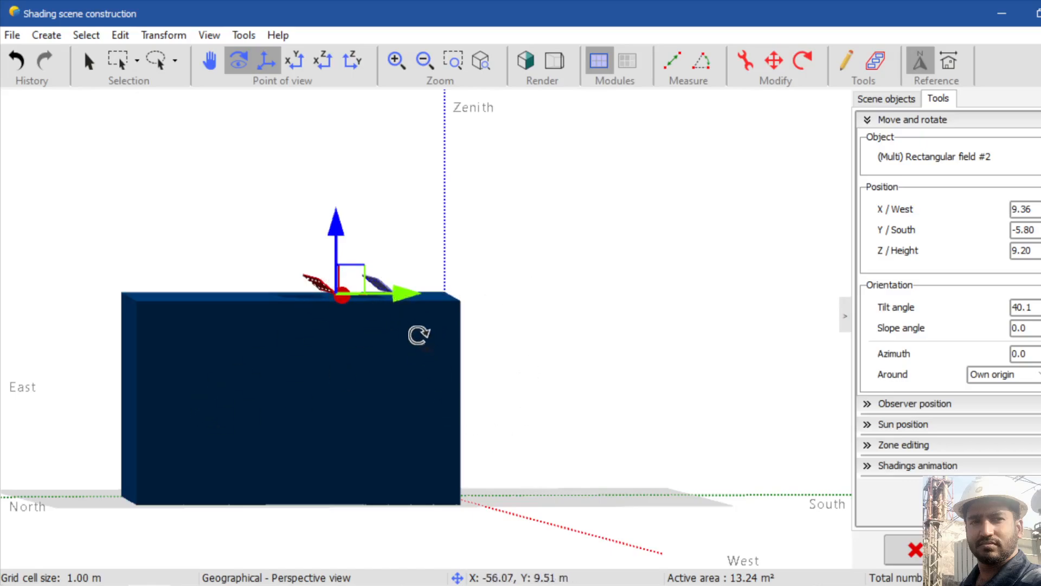
drag(448, 304, 135, 344)
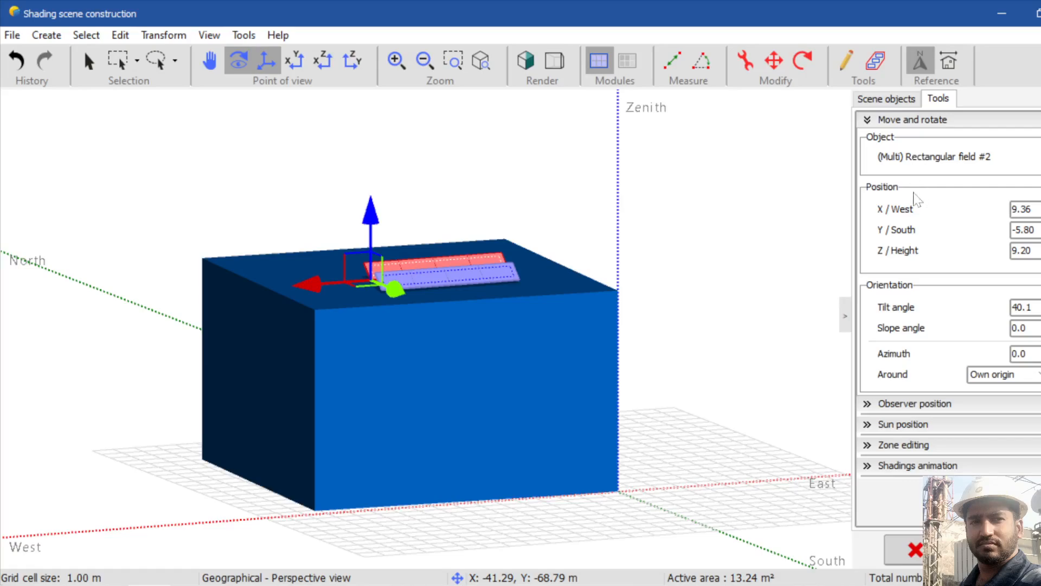
click(871, 468)
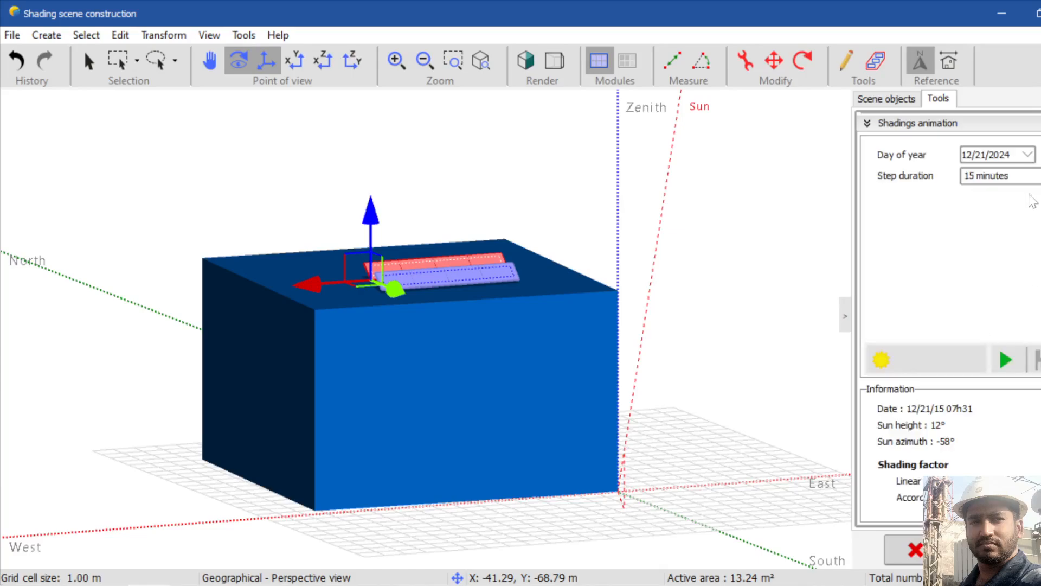
click(978, 157)
click(998, 175)
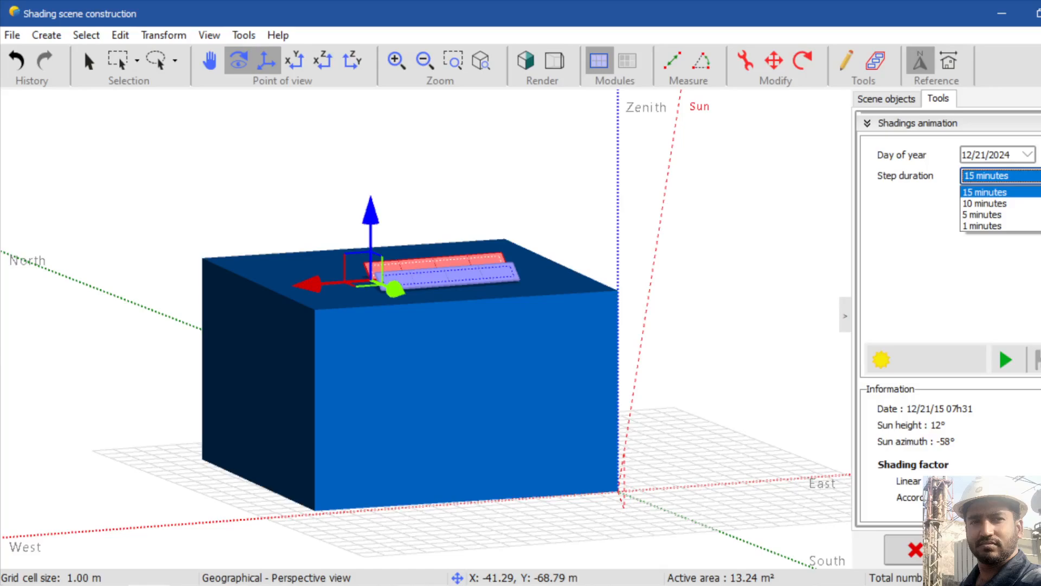
click(1022, 227)
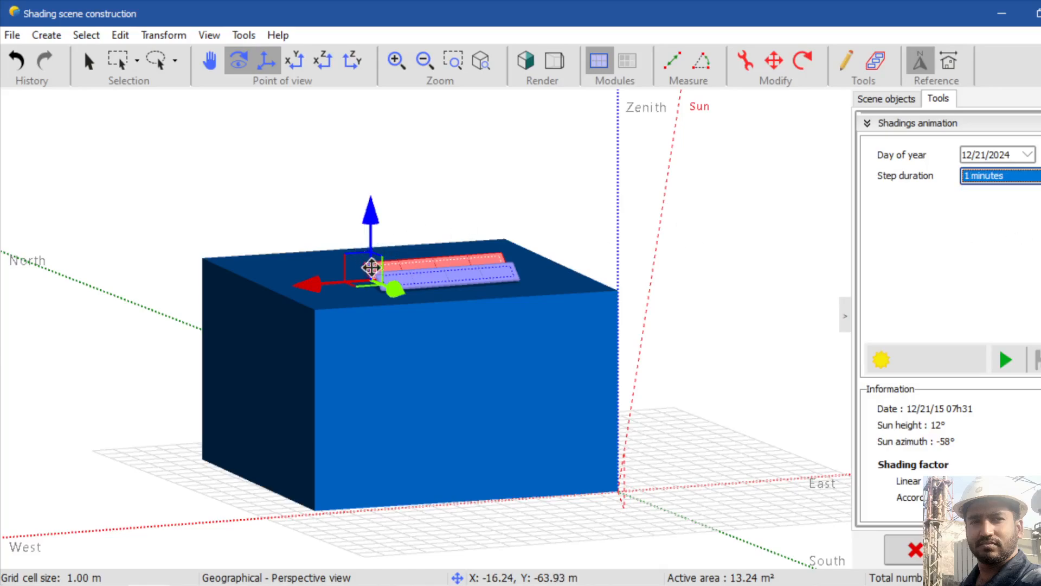
click(239, 60)
drag(297, 379, 367, 497)
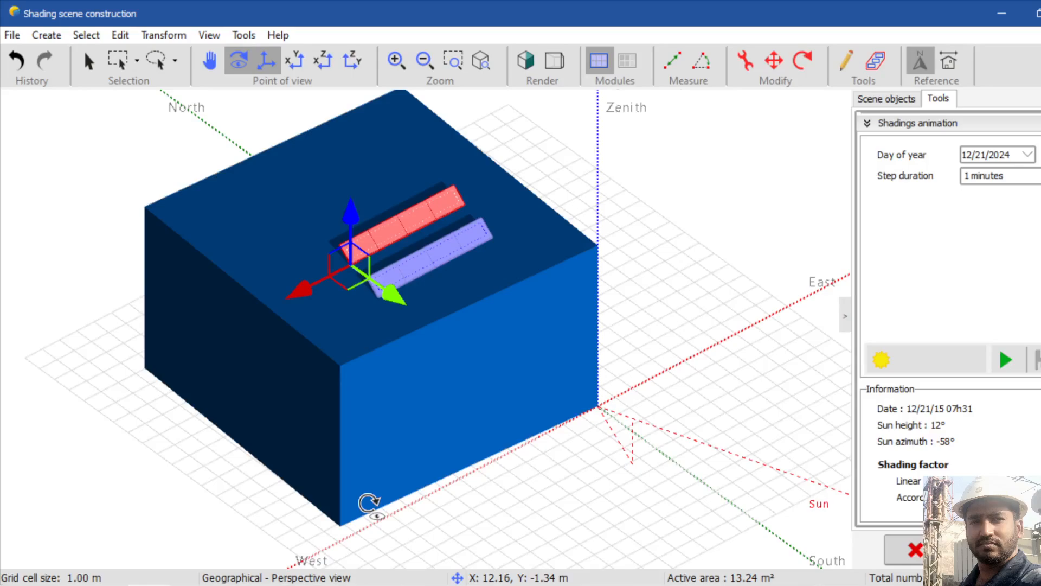
click(1010, 359)
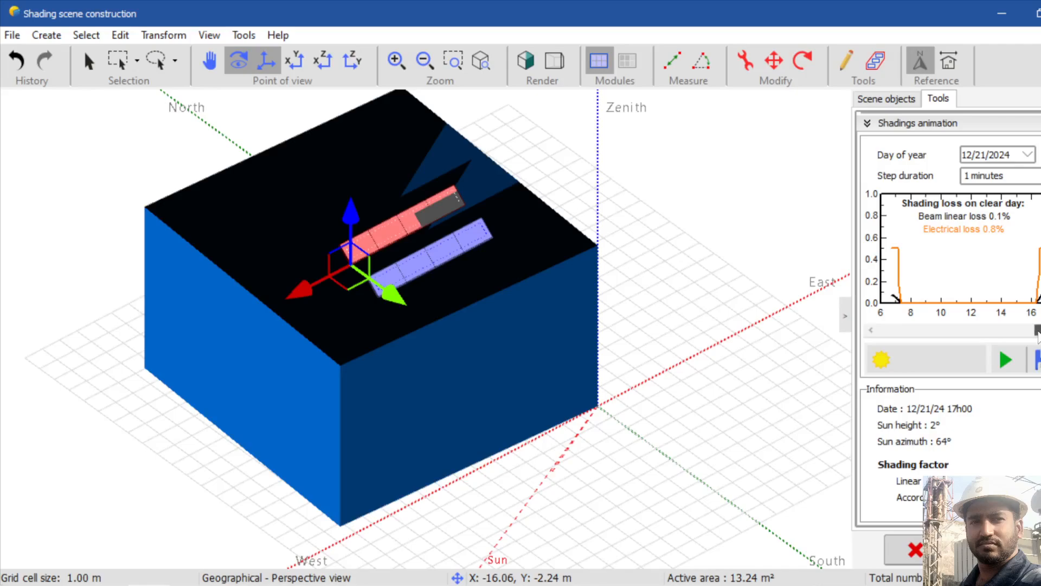
Examine the shadows on both PV rows by scrubbing the animation back to morning and advancing it minute by minute through the afternoon.
drag(1036, 332, 951, 340)
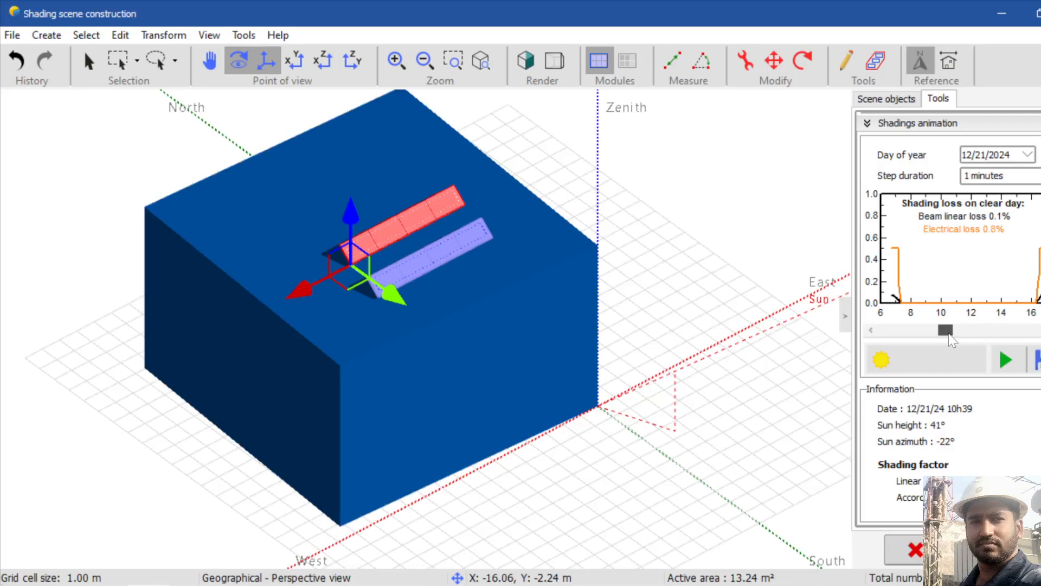
drag(952, 340, 953, 340)
drag(941, 330, 998, 335)
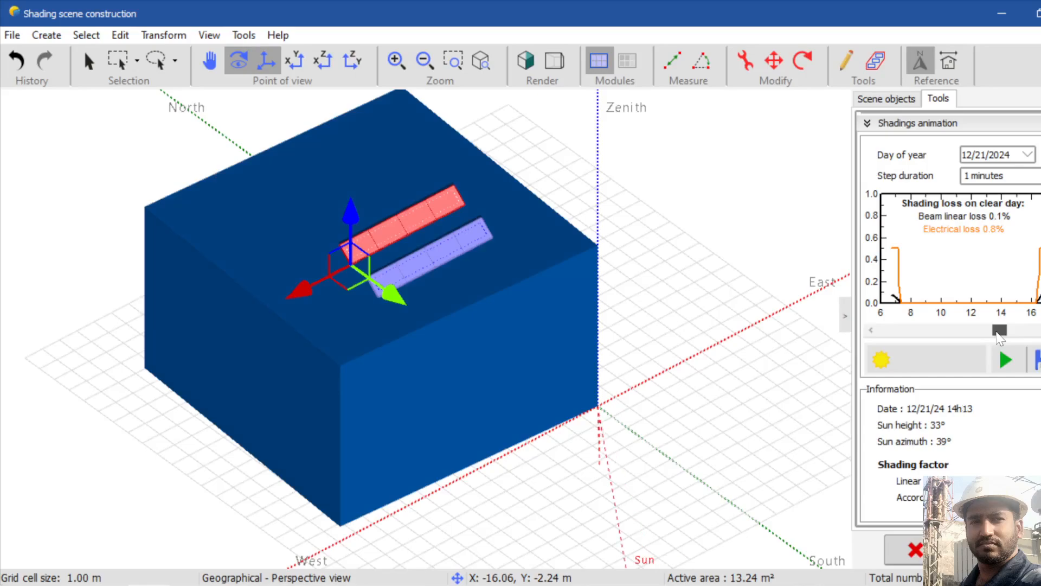
key(Right)
key(Right)
key(Right)
key(Right)
key(Right)
key(Right)
key(Right)
key(Right)
key(Right)
key(Right)
key(Right)
key(Right)
key(Right)
key(Right)
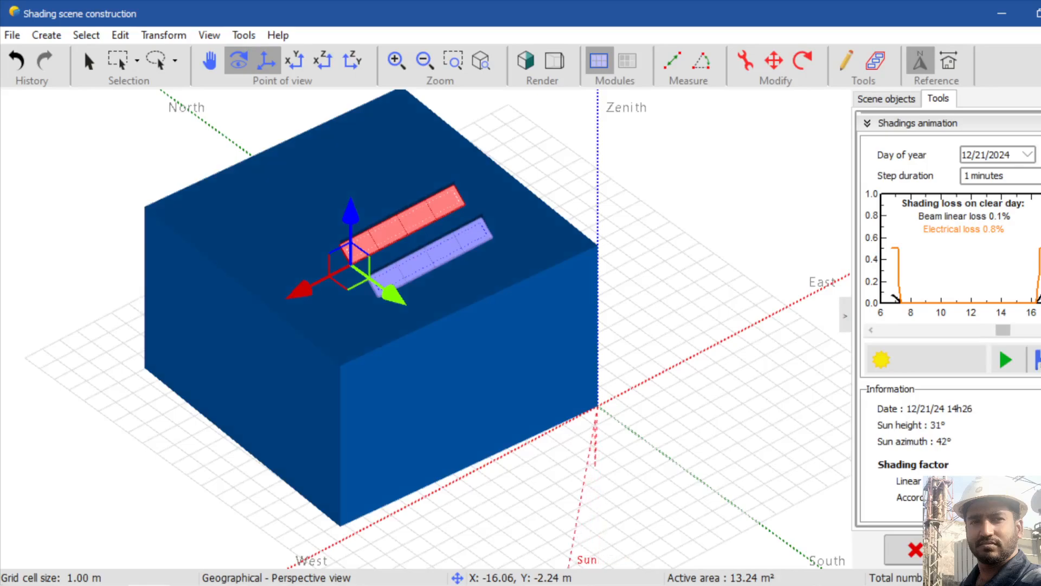
key(Right)
key(Right)
key(Right)
key(Right)
key(Right)
key(Right)
key(Right)
key(Right)
key(Right)
key(Right)
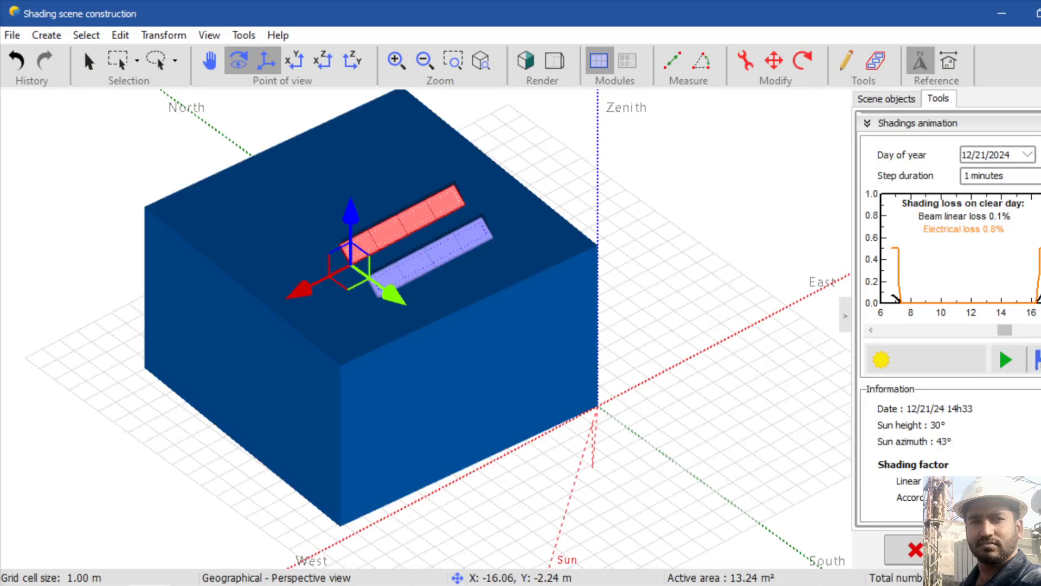
key(Right)
key(Right)
key(Right)
key(Right)
key(Right)
key(Right)
key(Right)
key(Right)
key(Right)
key(Right)
key(Right)
key(Right)
key(Right)
key(Right)
key(Right)
key(Right)
key(Right)
key(Right)
key(Right)
key(Right)
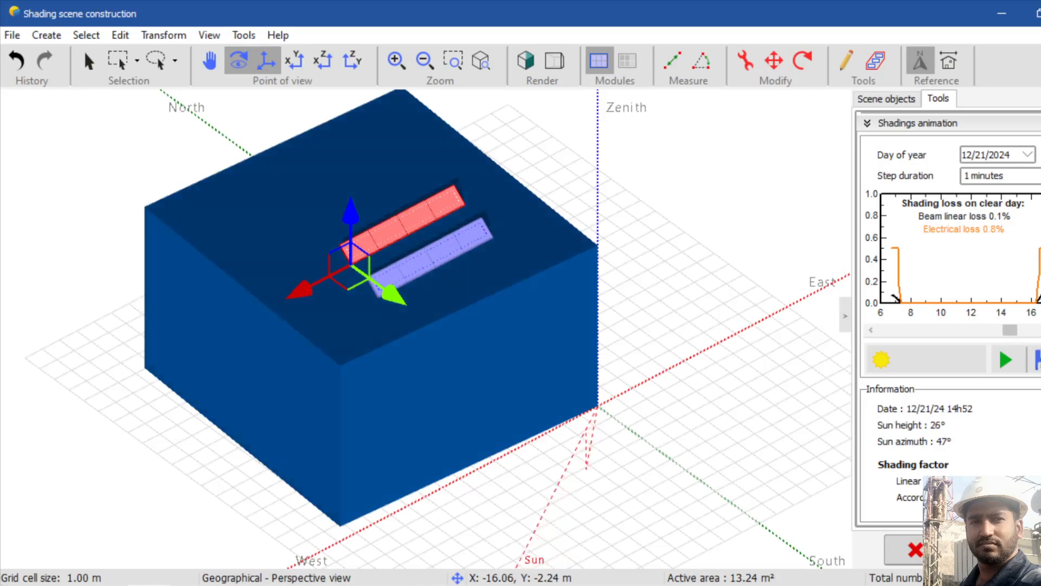
key(Right)
key(Right)
key(Right)
key(Right)
key(Right)
key(Right)
key(Right)
key(Right)
key(Right)
key(Right)
key(Right)
key(Right)
key(Right)
key(Right)
key(Right)
key(Right)
key(Right)
key(Right)
key(Right)
key(Right)
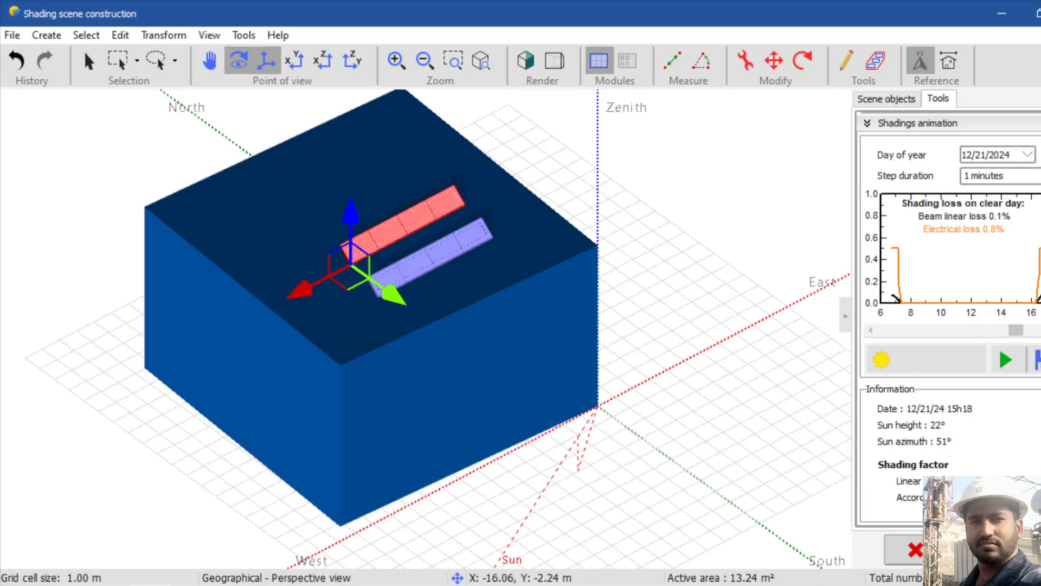
key(Right)
key(Right)
key(Right)
key(Right)
key(Right)
key(Right)
key(Right)
key(Right)
key(Right)
key(Right)
key(Right)
key(Right)
key(Right)
key(Right)
key(Right)
key(Right)
key(Right)
key(Right)
key(Right)
key(Right)
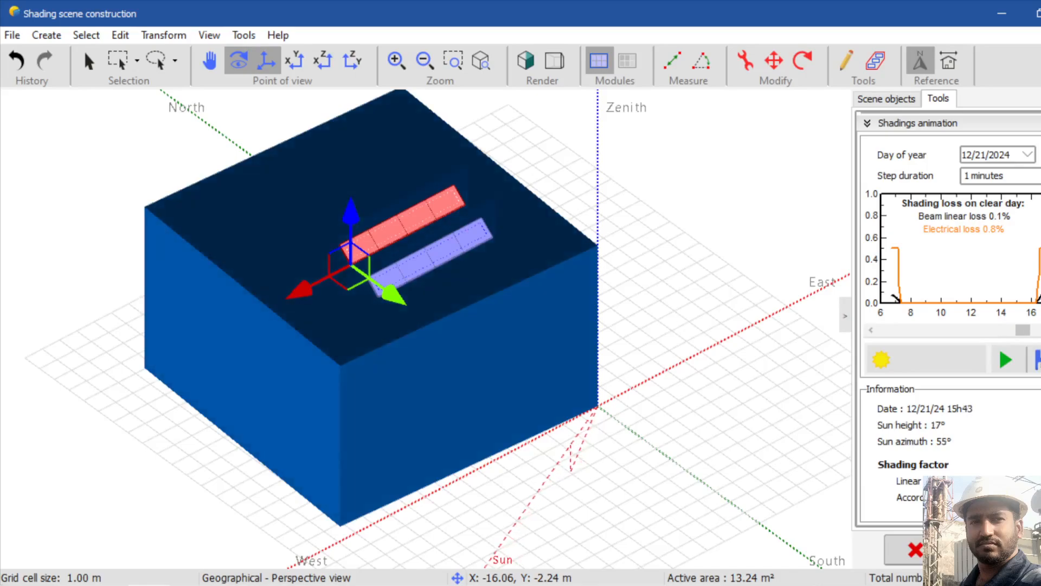
key(Right)
key(Right)
key(Right)
key(Right)
key(Right)
key(Right)
key(Right)
key(Right)
key(Right)
key(Right)
key(Right)
key(Right)
key(Right)
key(Right)
key(Right)
key(Right)
key(Right)
key(Right)
key(Right)
key(Right)
key(Right)
key(Right)
key(Right)
key(Right)
key(Right)
key(Right)
key(Right)
key(Right)
key(Right)
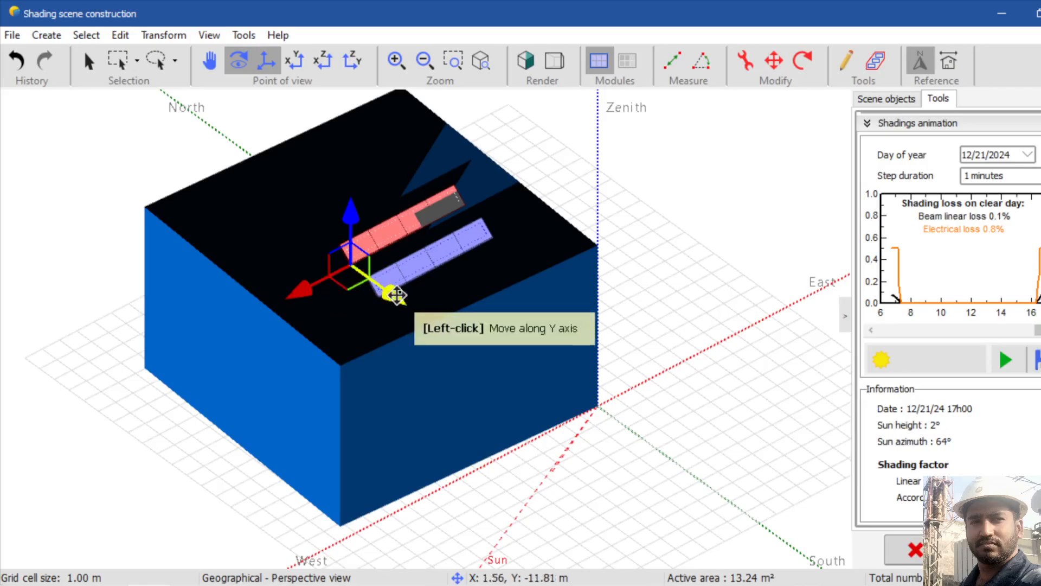
Shift the duplicate PV row farther north to widen the row spacing, and rerun the shadings animation.
drag(394, 294, 379, 281)
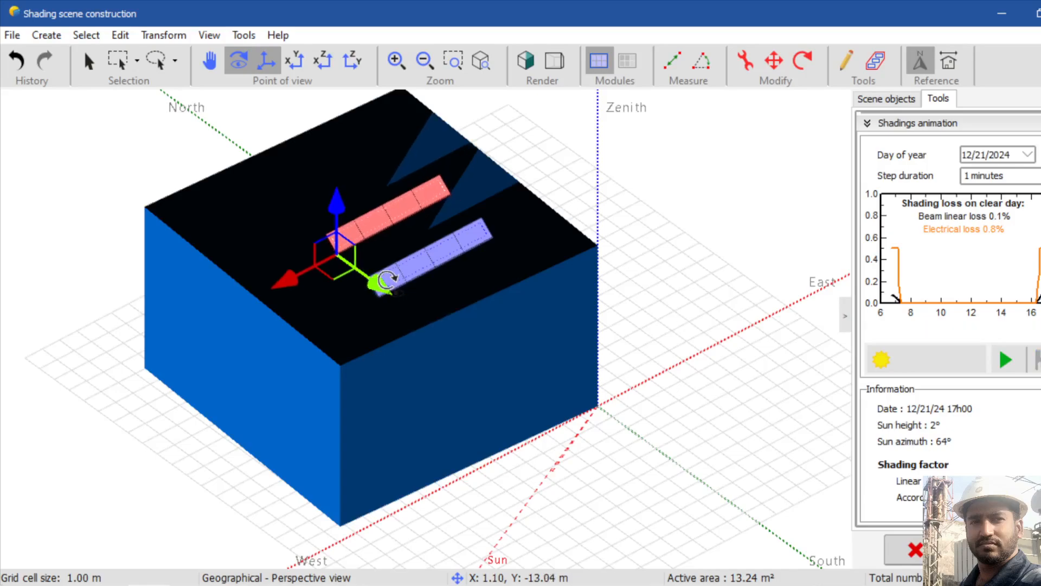
drag(375, 282, 375, 281)
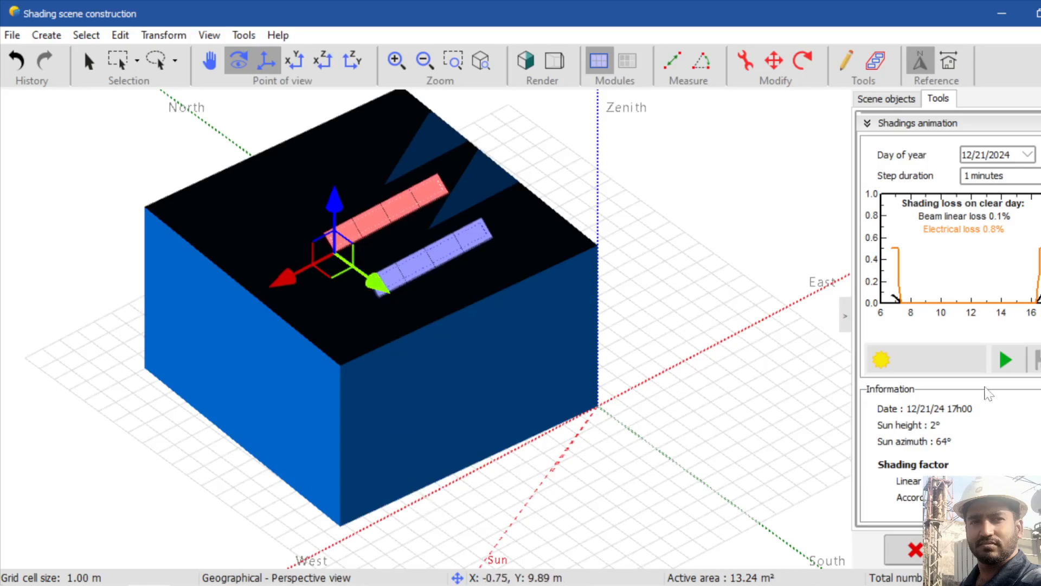
click(1009, 357)
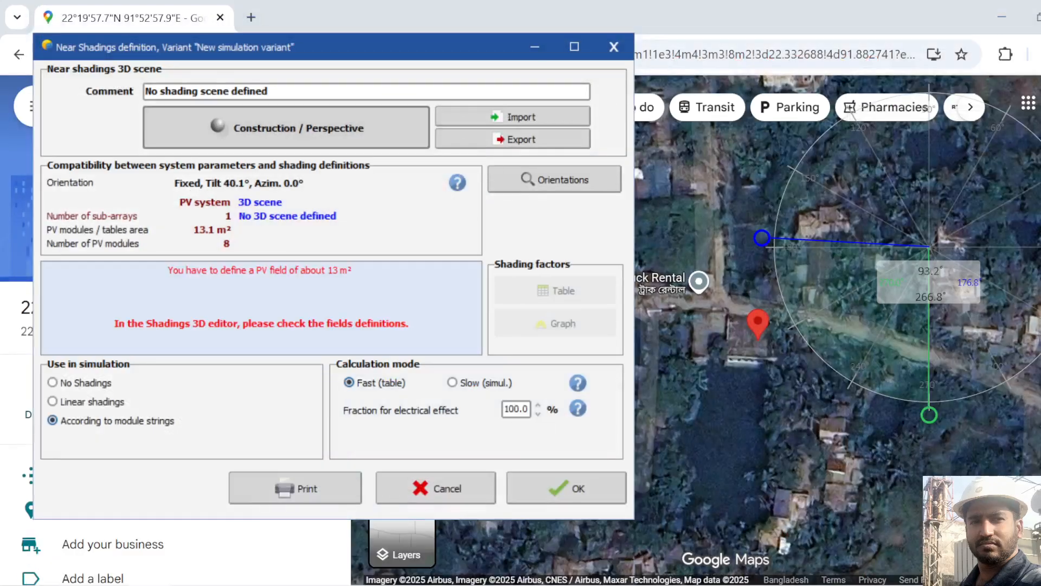
Compute the linear shading factor table for the beam component, then accept the near shadings definition.
click(577, 287)
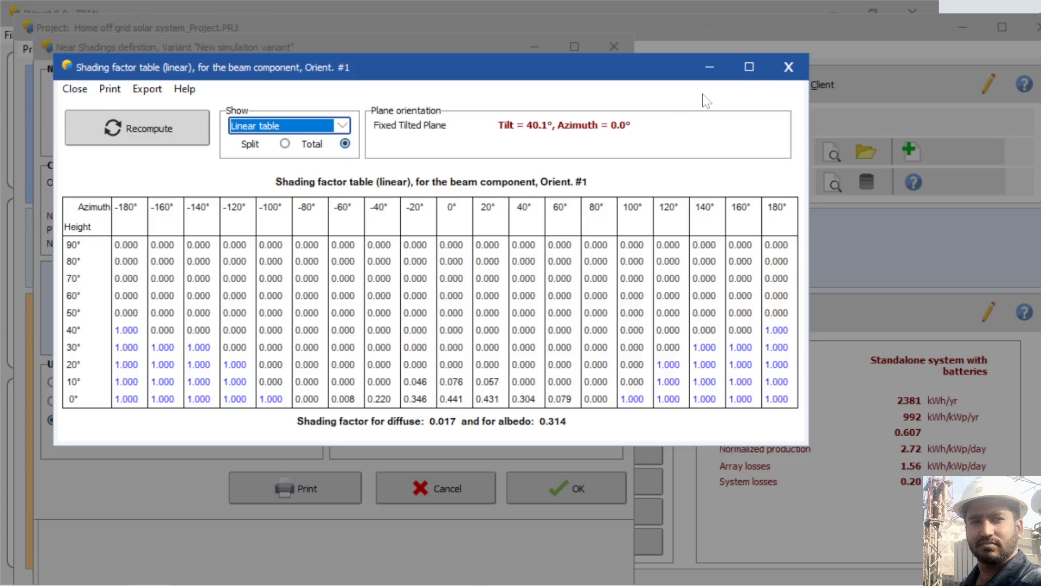
click(788, 67)
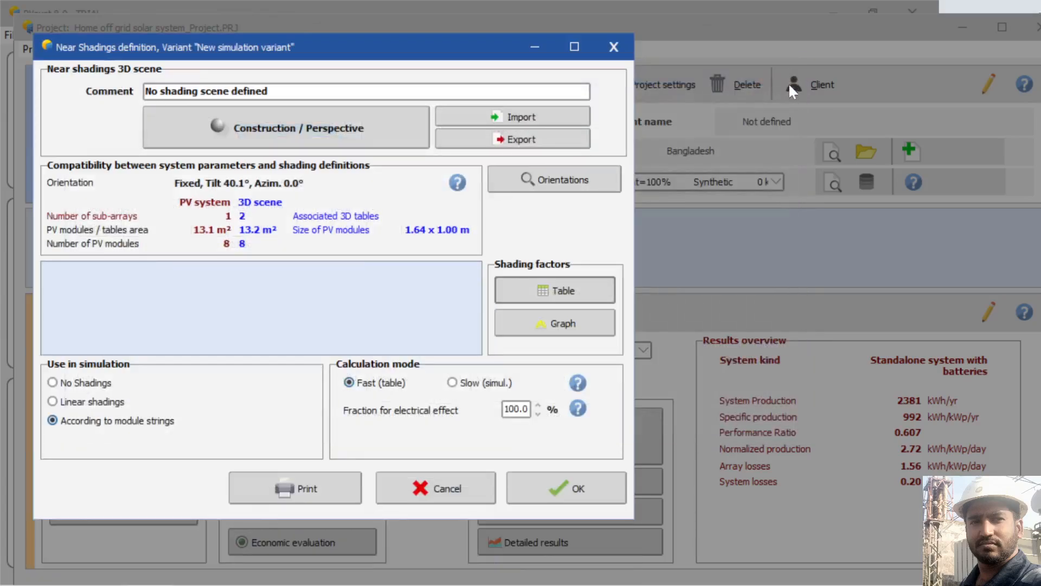
click(553, 491)
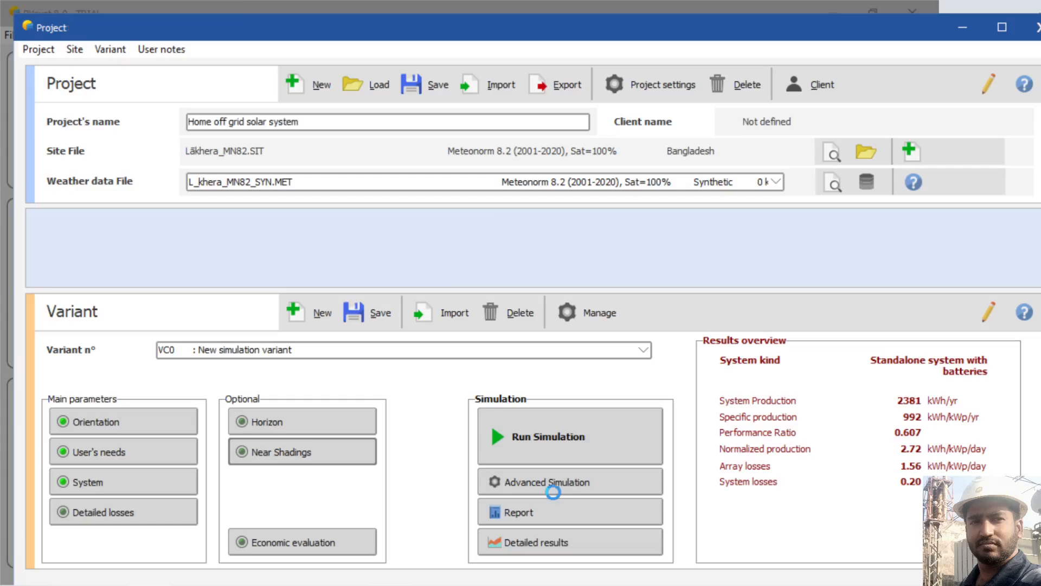
Save the project with the file name Home off grid solar system_Project.
click(431, 84)
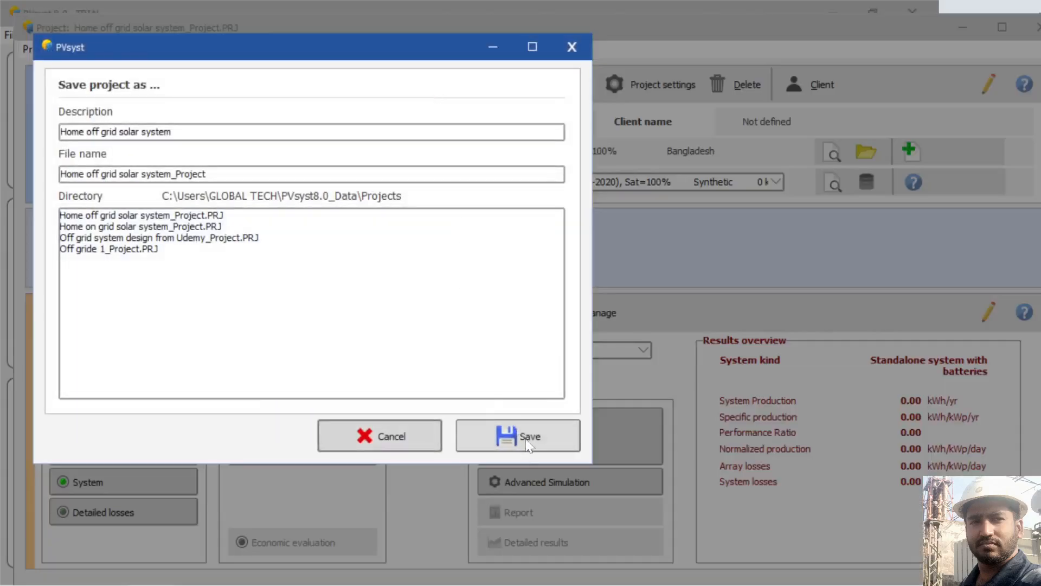
click(527, 443)
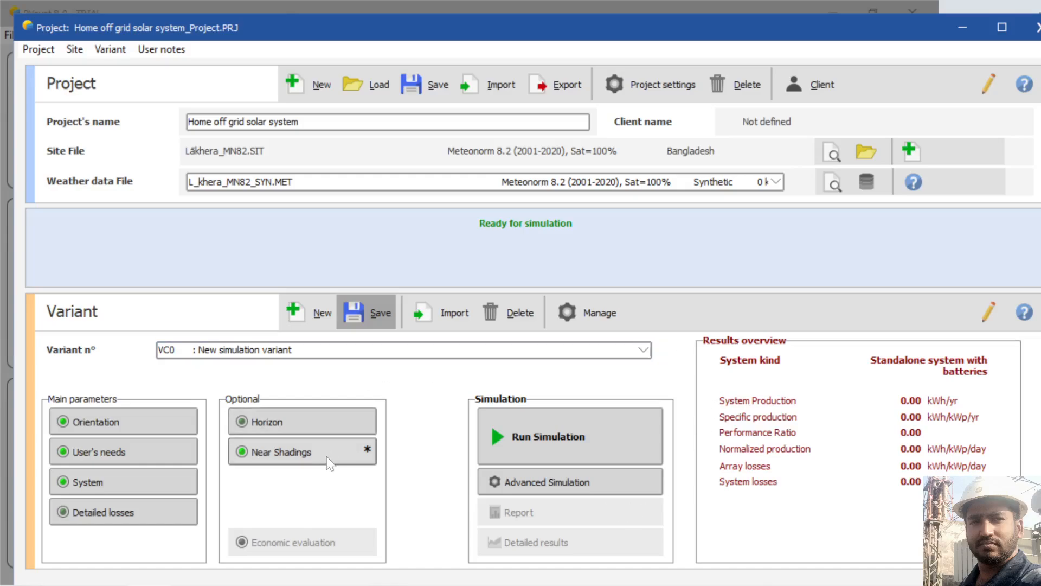
Import the horizon profile for the site coordinates from the PVGIS 5.3 web source and accept the horizon definition.
click(275, 427)
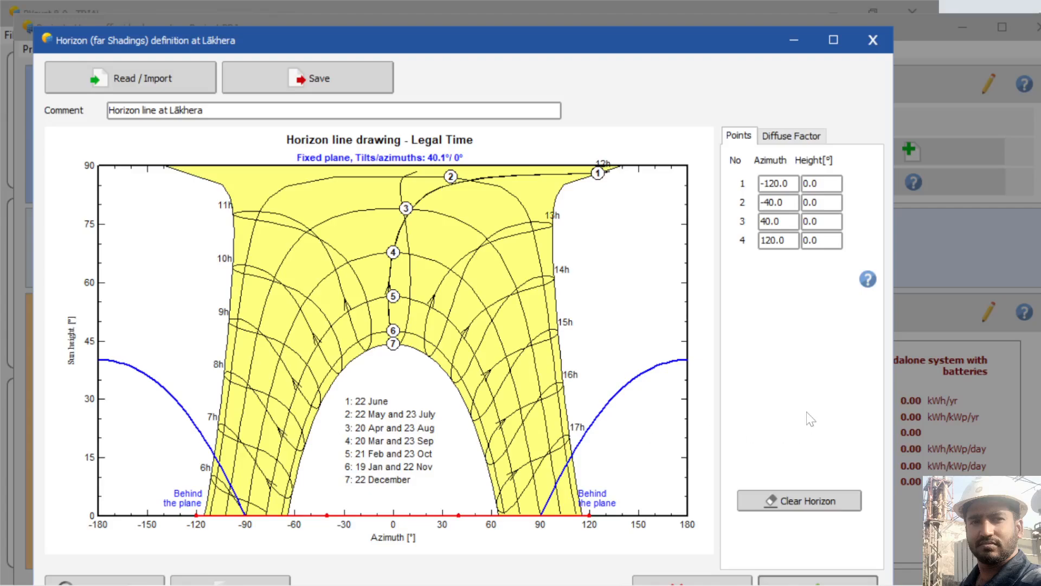
click(133, 87)
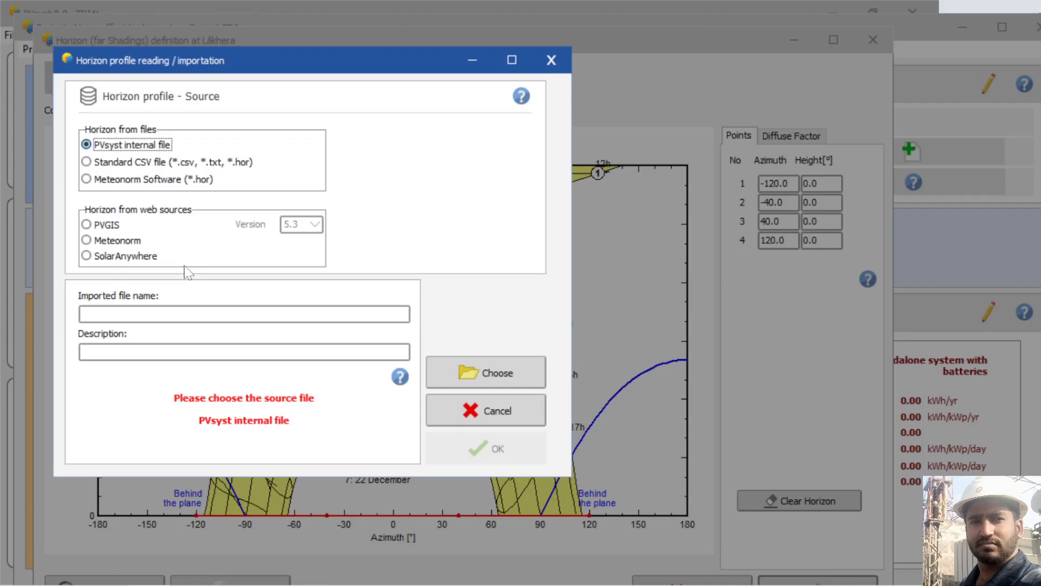
click(149, 162)
click(139, 180)
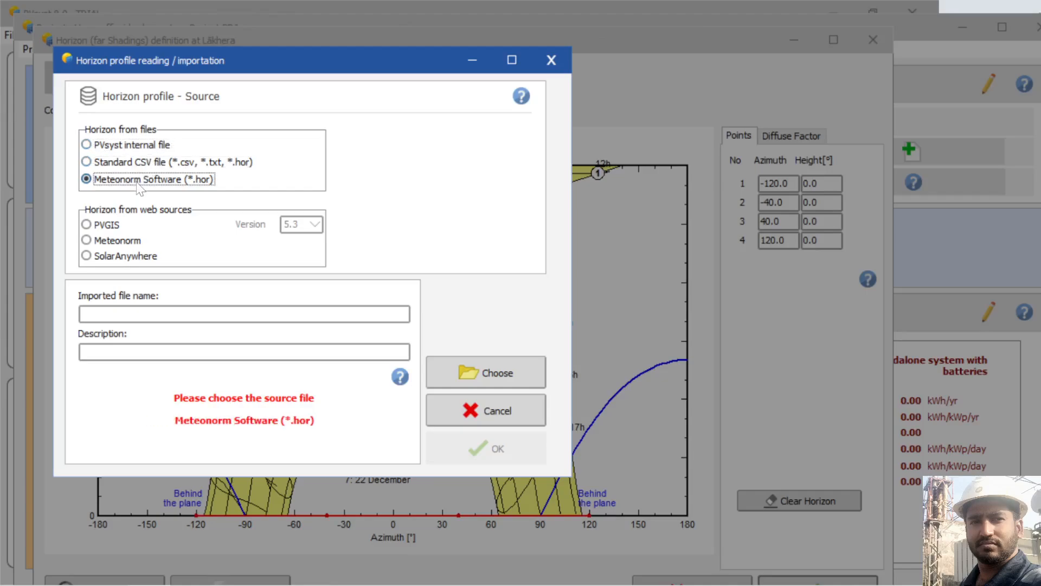
click(113, 227)
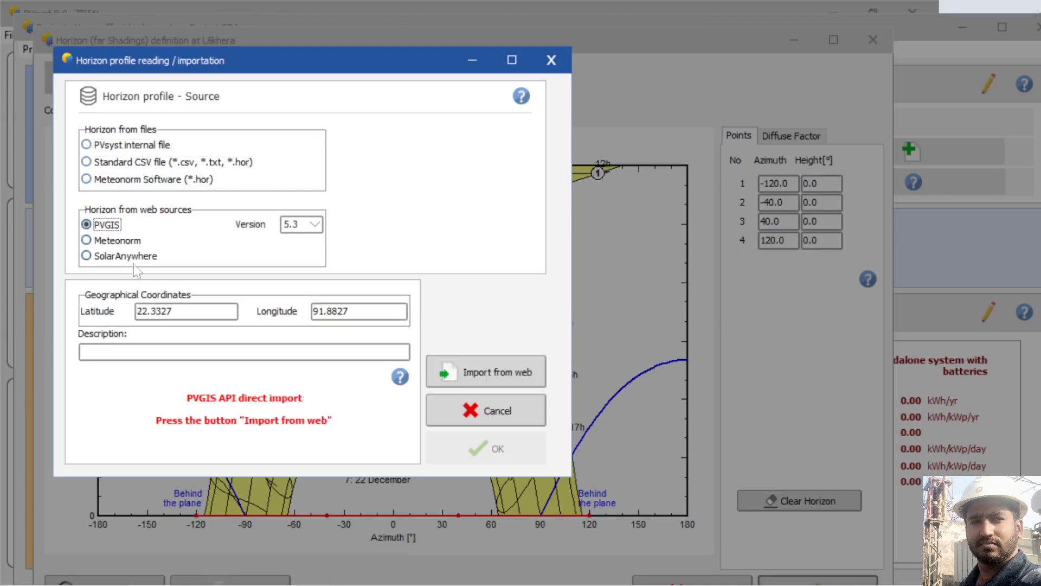
click(506, 375)
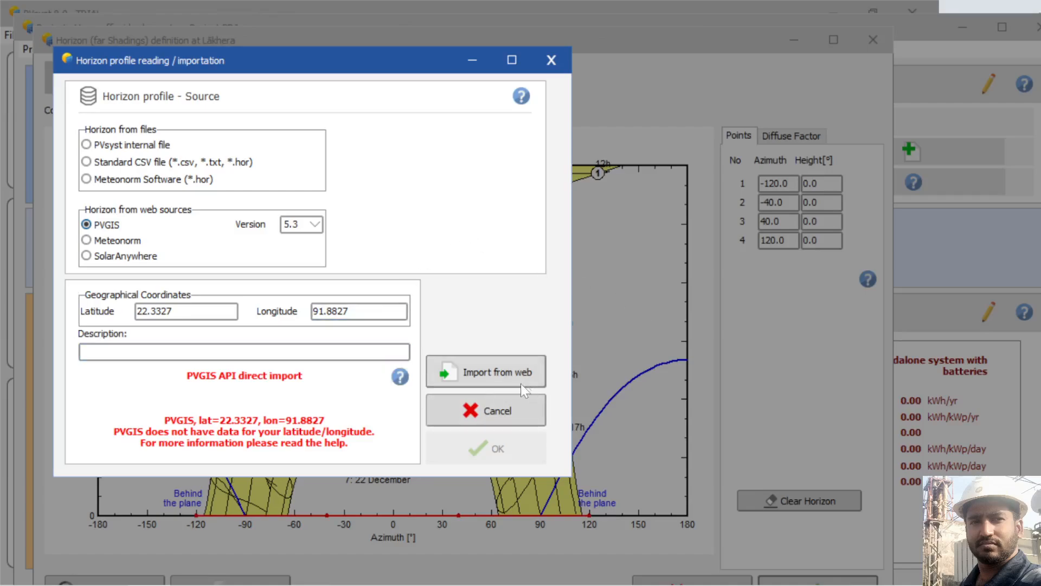
click(463, 368)
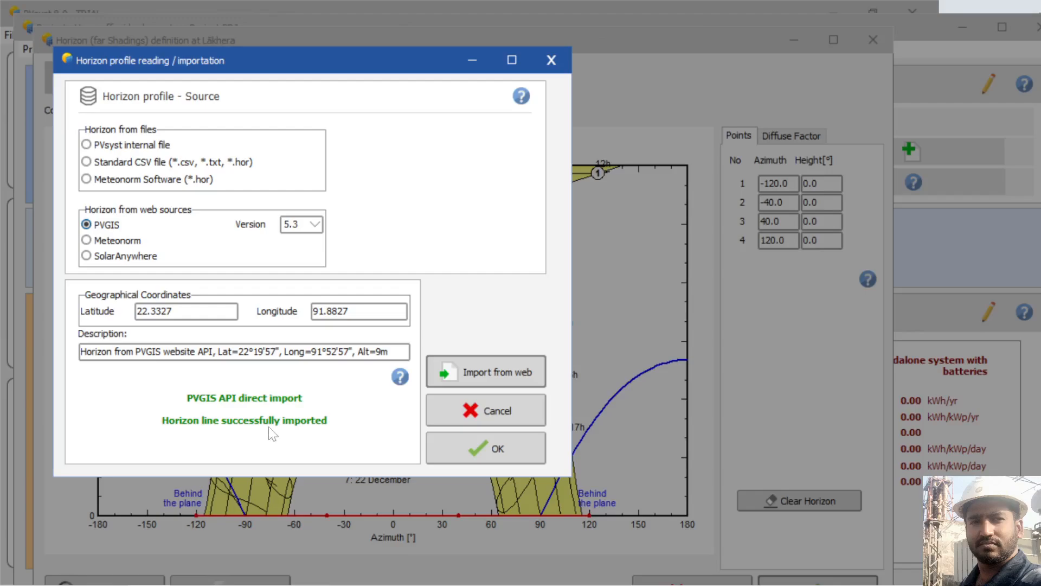
click(470, 455)
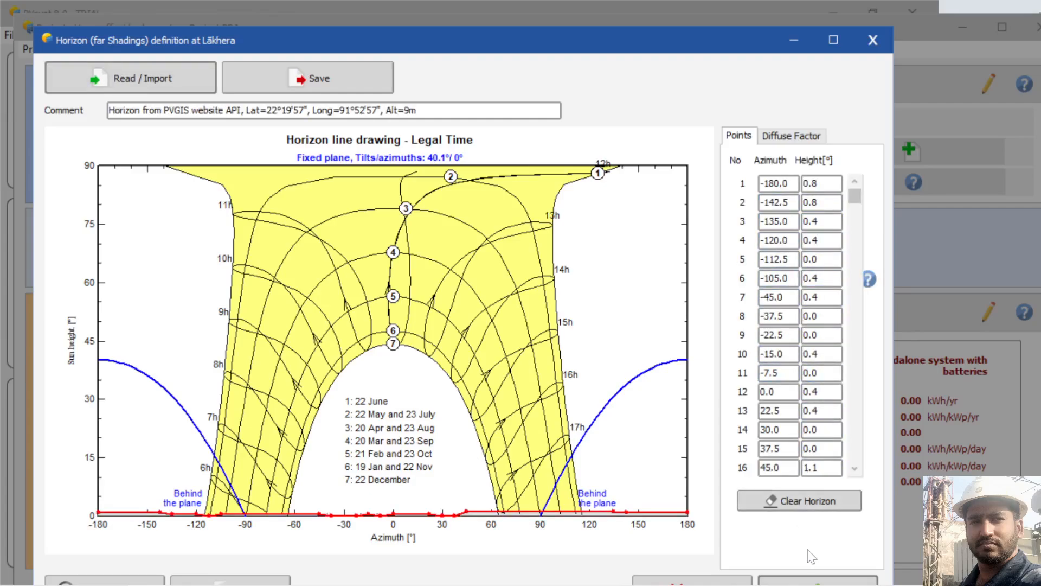
click(807, 578)
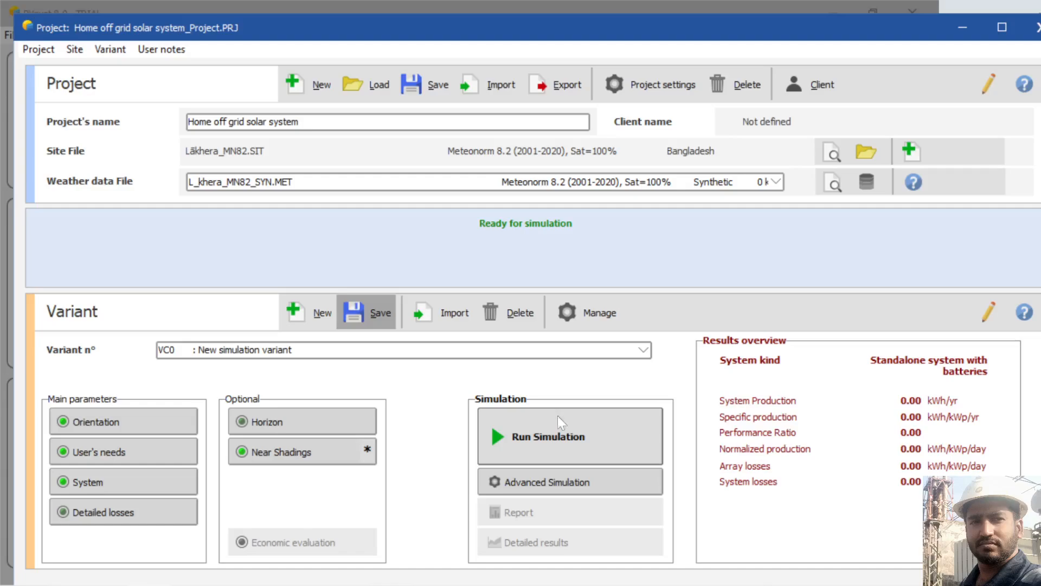
Run the simulation of the variant and open its report preview at an enlarged size.
click(541, 446)
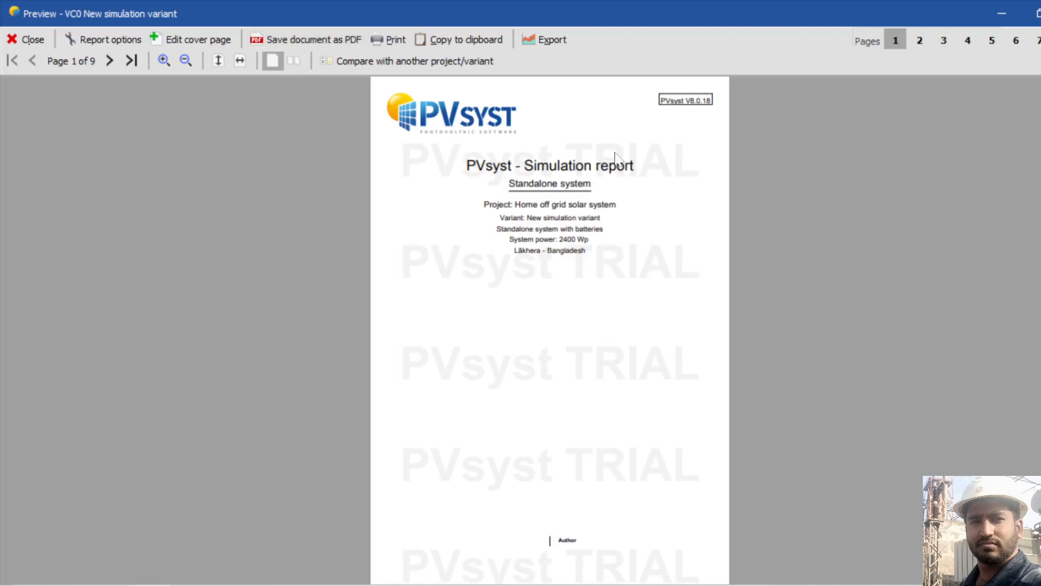
click(163, 60)
click(164, 60)
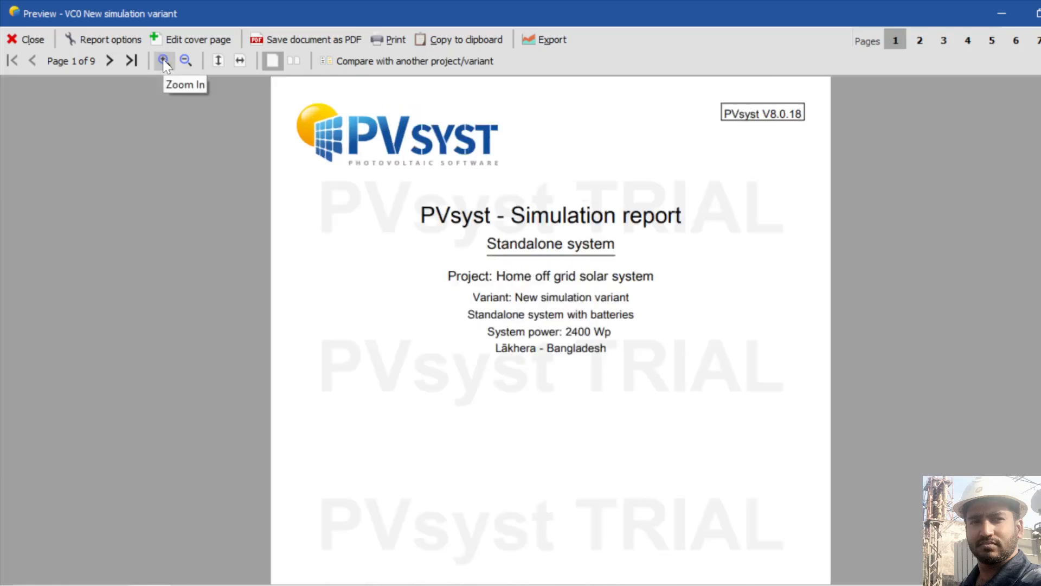
Examine the report's project summary, general parameters, array losses, near shadings with iso-shadings diagram, main results and user's needs pages.
scroll(750, 216, down, 3)
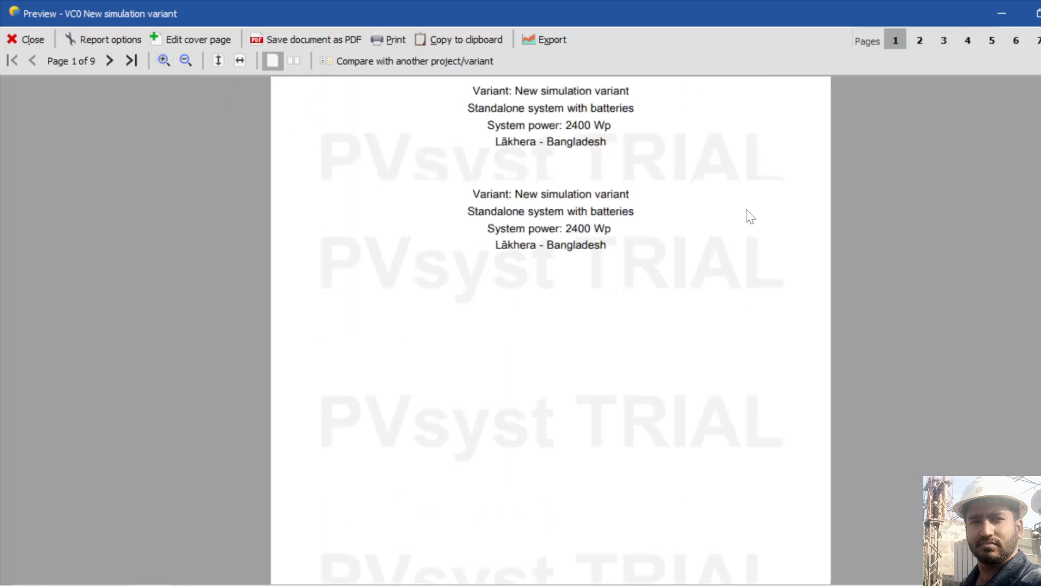
click(920, 41)
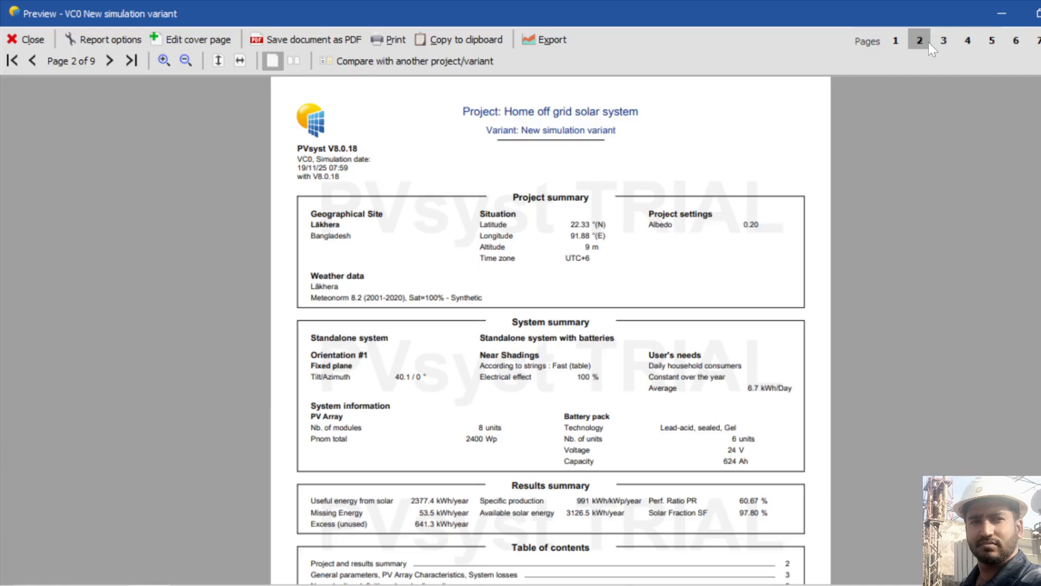
click(944, 46)
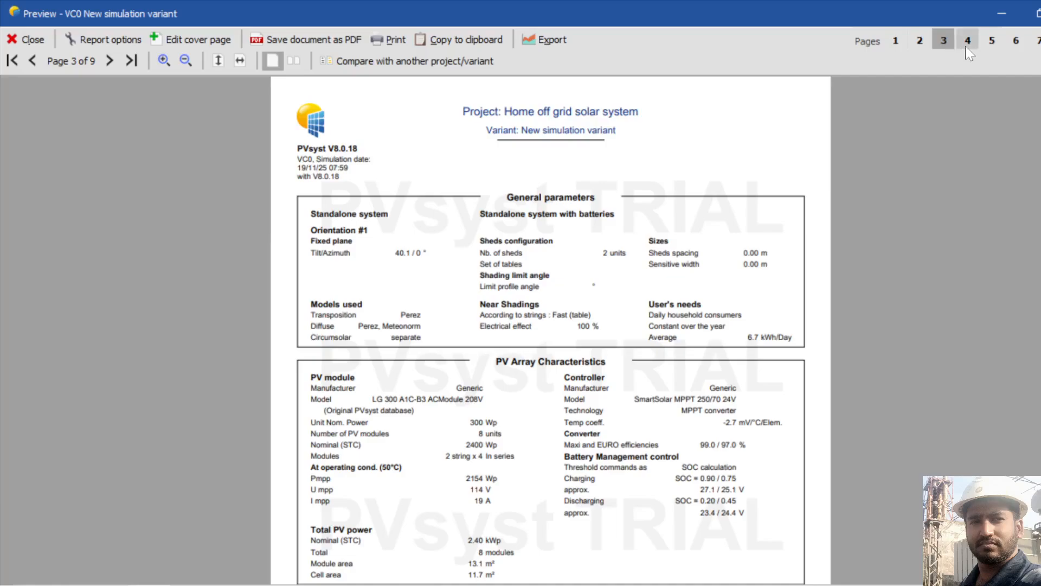
click(968, 47)
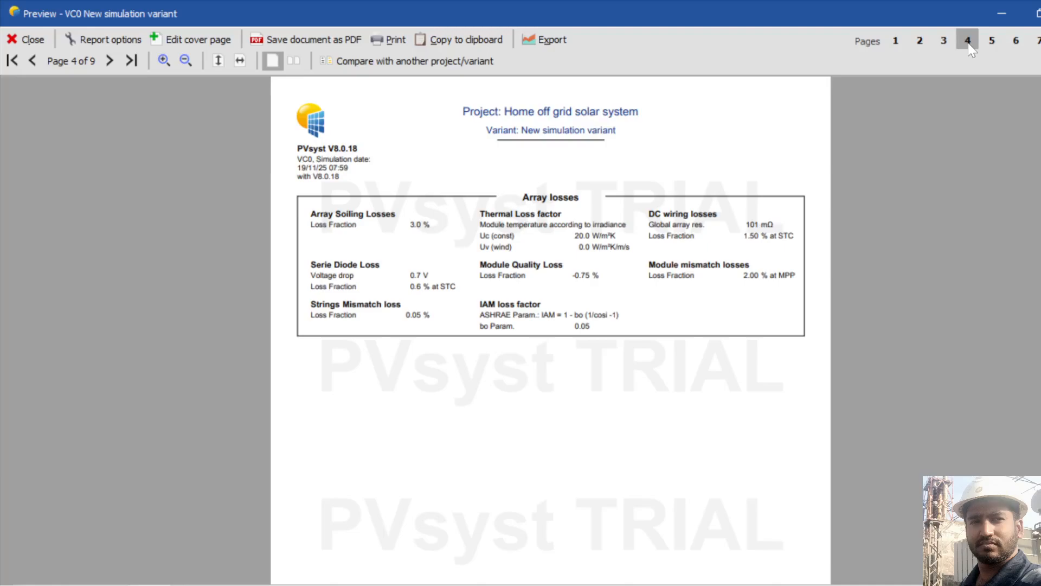
click(992, 43)
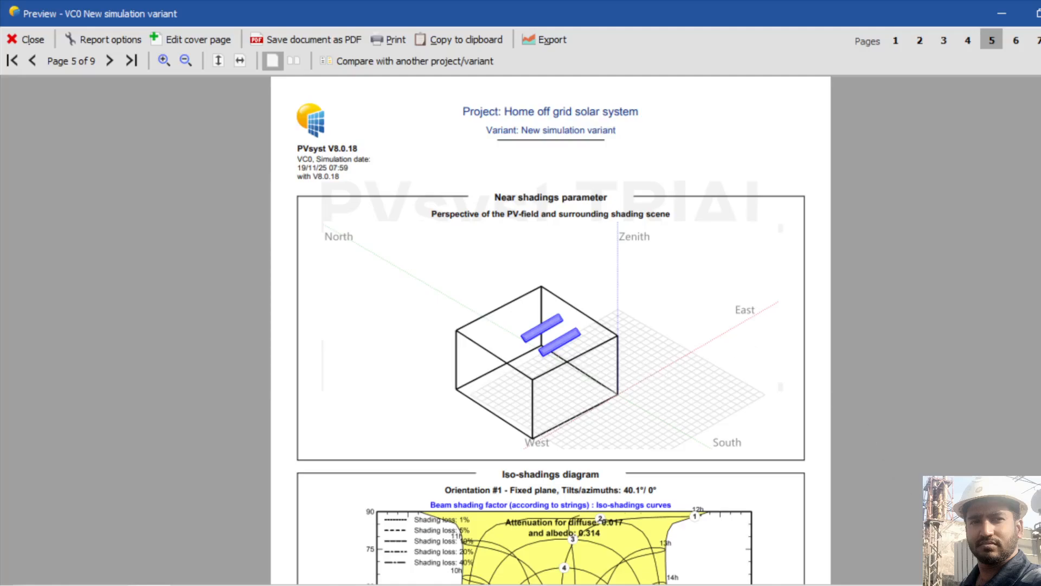
scroll(551, 331, down, 5)
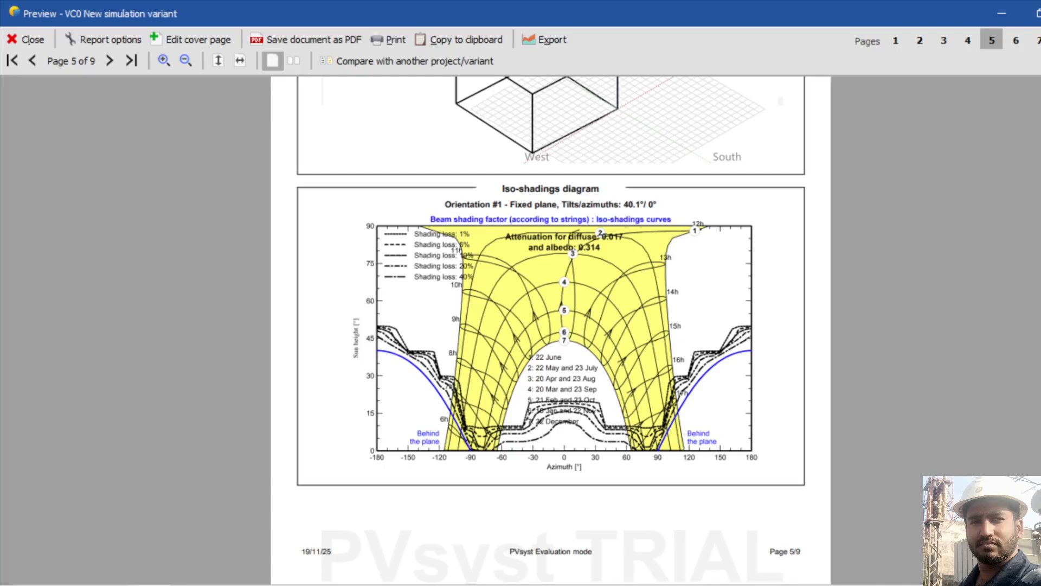
scroll(550, 331, up, 2)
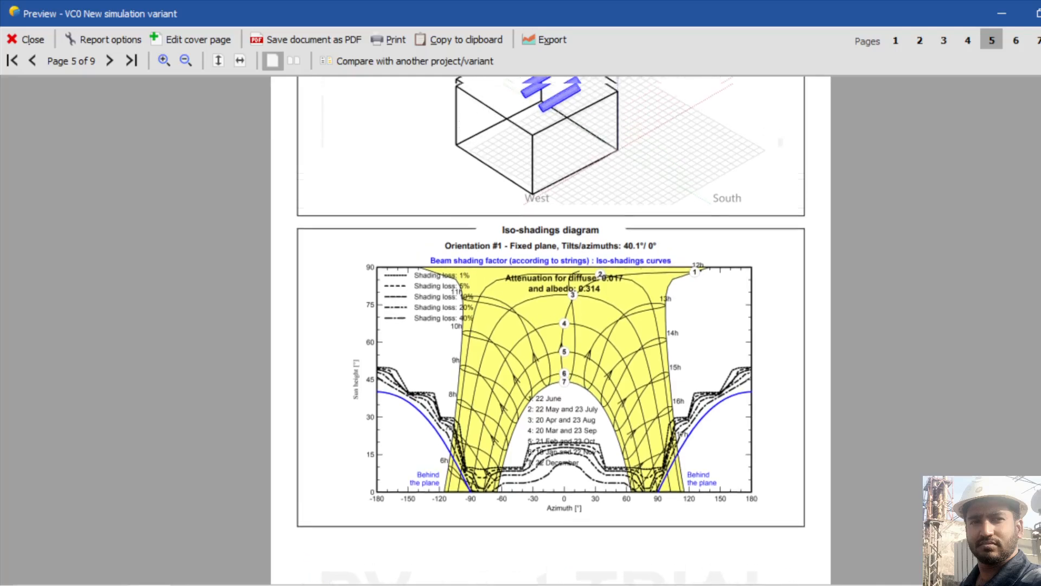
scroll(550, 331, up, 2)
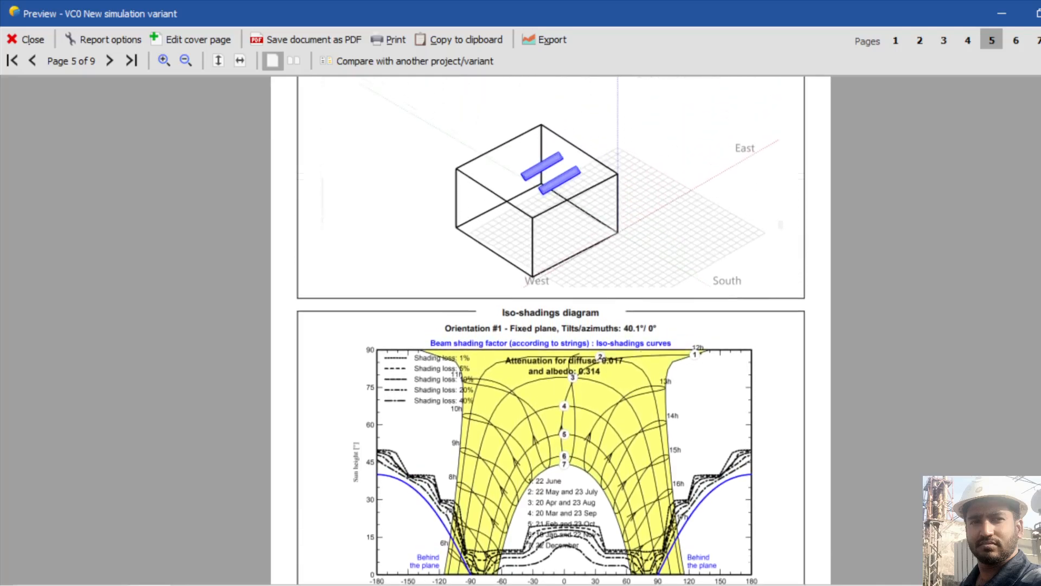
scroll(551, 331, up, 1)
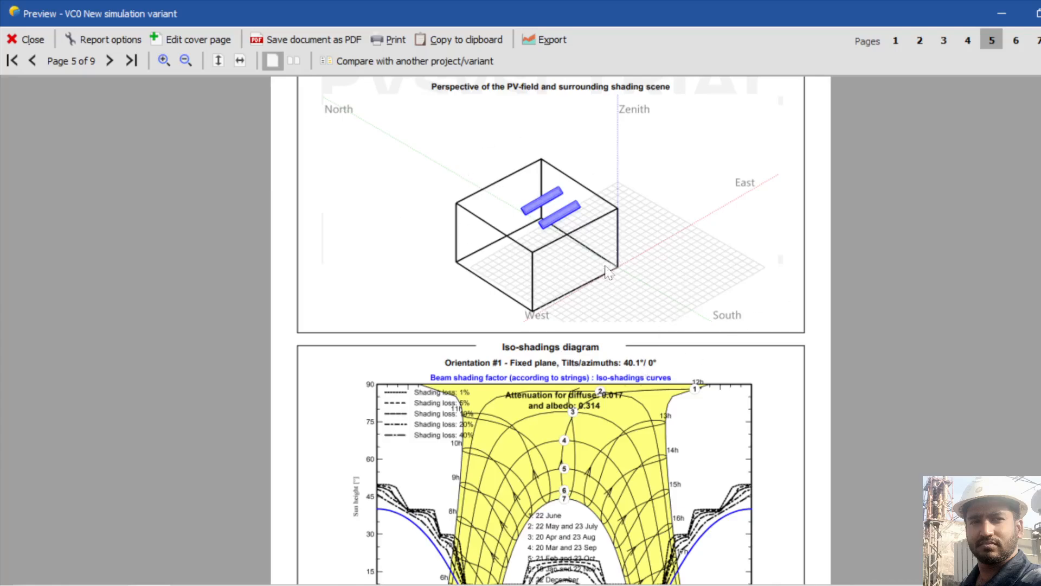
scroll(673, 313, down, 2)
scroll(674, 313, down, 15)
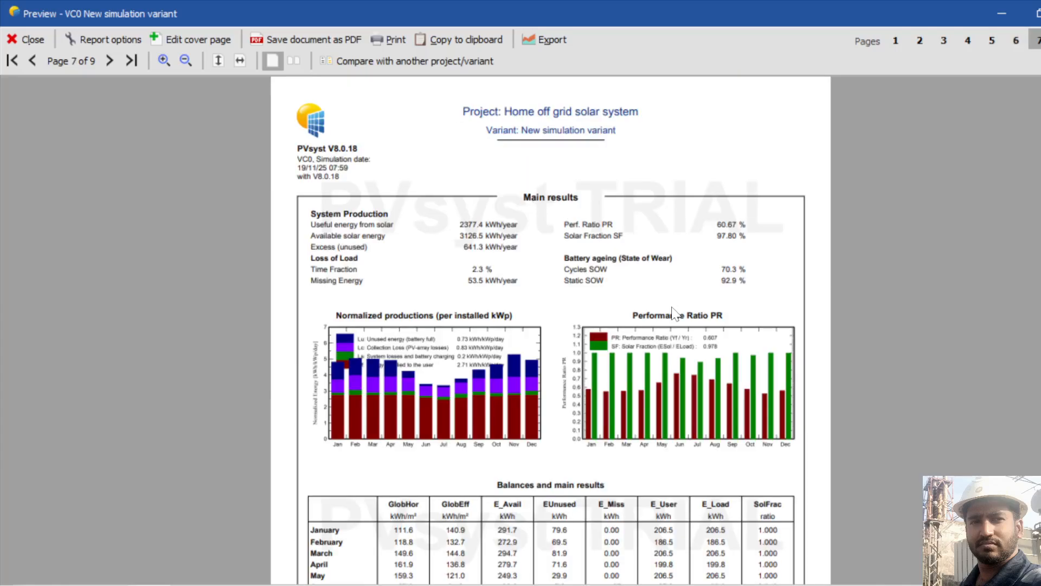
scroll(674, 313, down, 6)
scroll(674, 313, up, 6)
scroll(674, 313, up, 5)
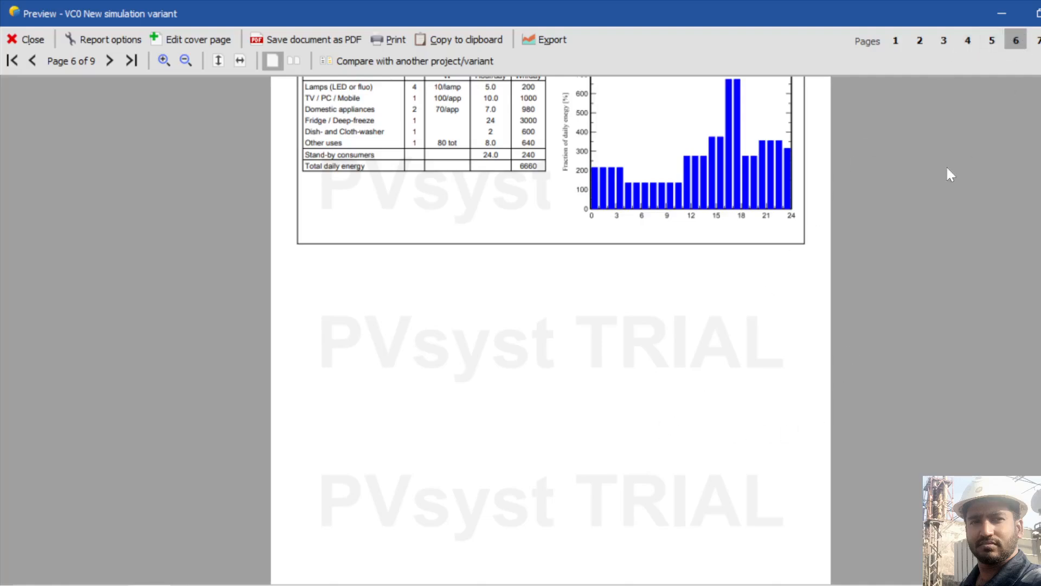
key(alt+Tab)
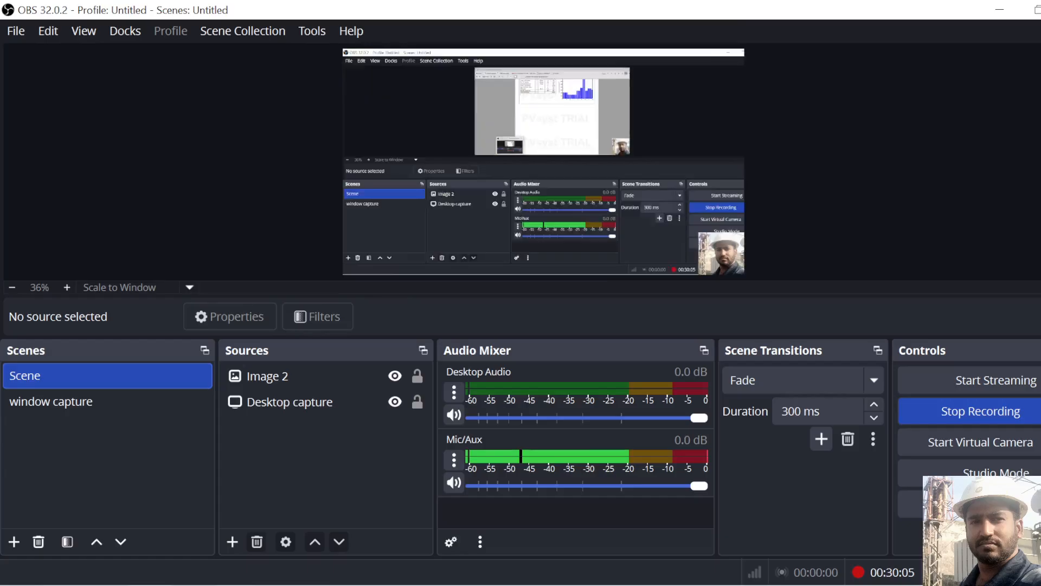